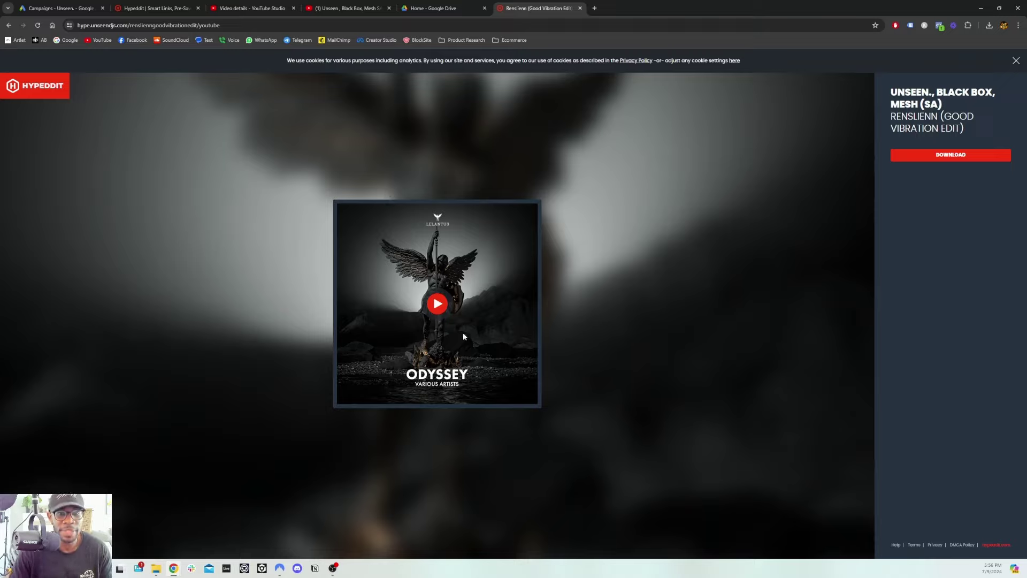
Play the Renslienn preview, skip ahead partway through, and finish with it paused
click(438, 304)
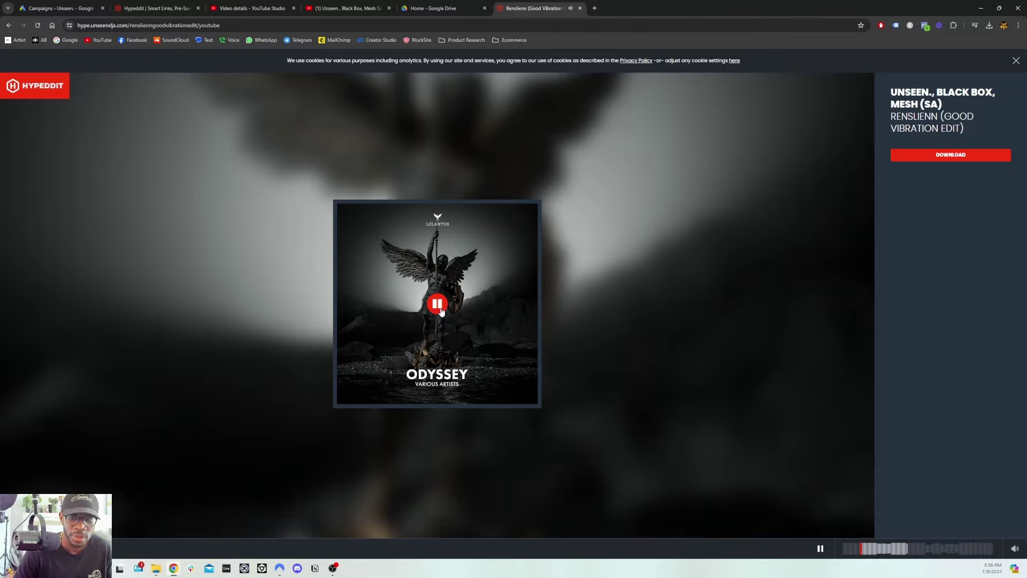
click(878, 547)
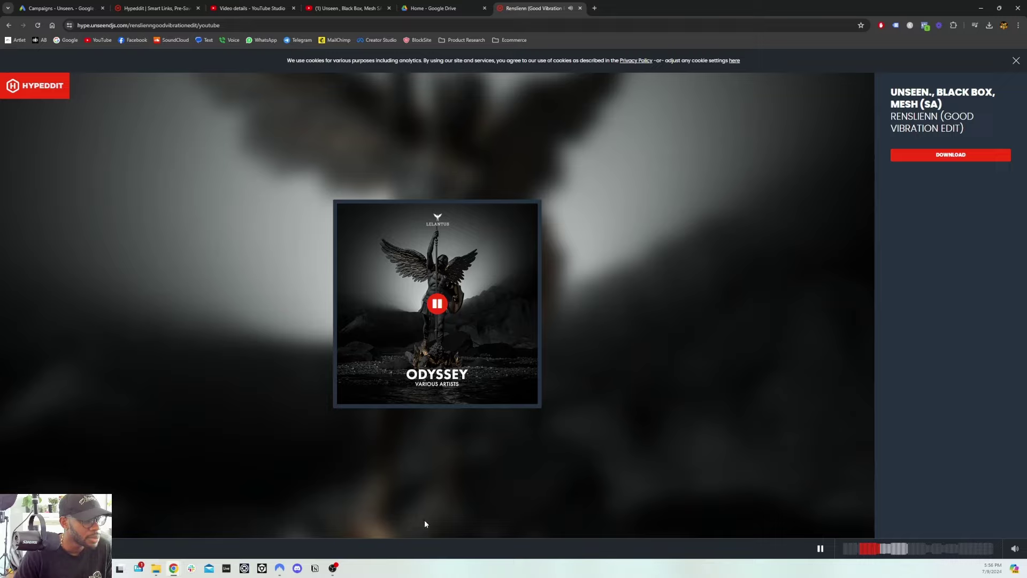
click(820, 548)
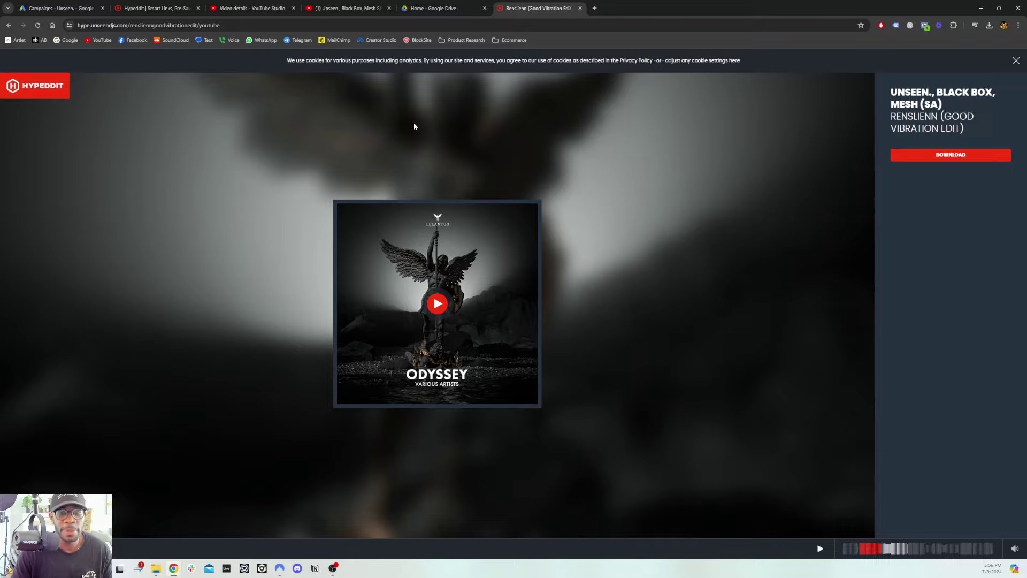
click(437, 304)
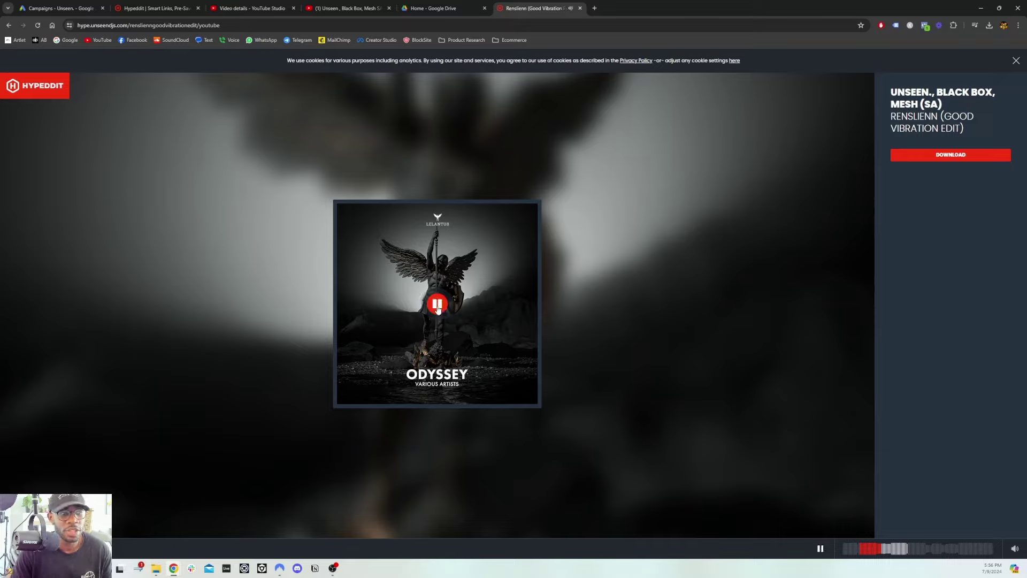
click(437, 305)
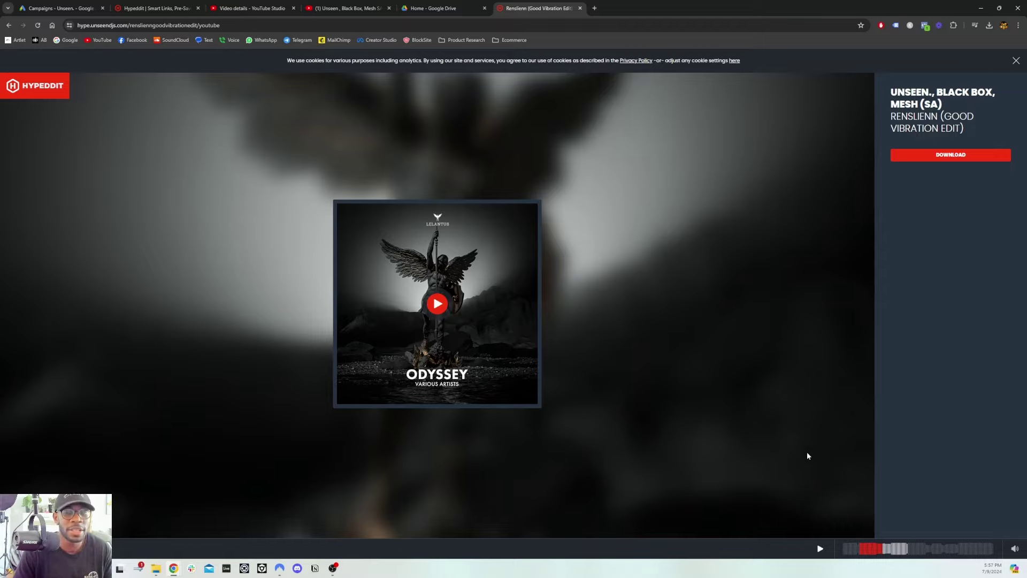
Start the download and enter a first name in the gate form, moving to the email field
click(958, 155)
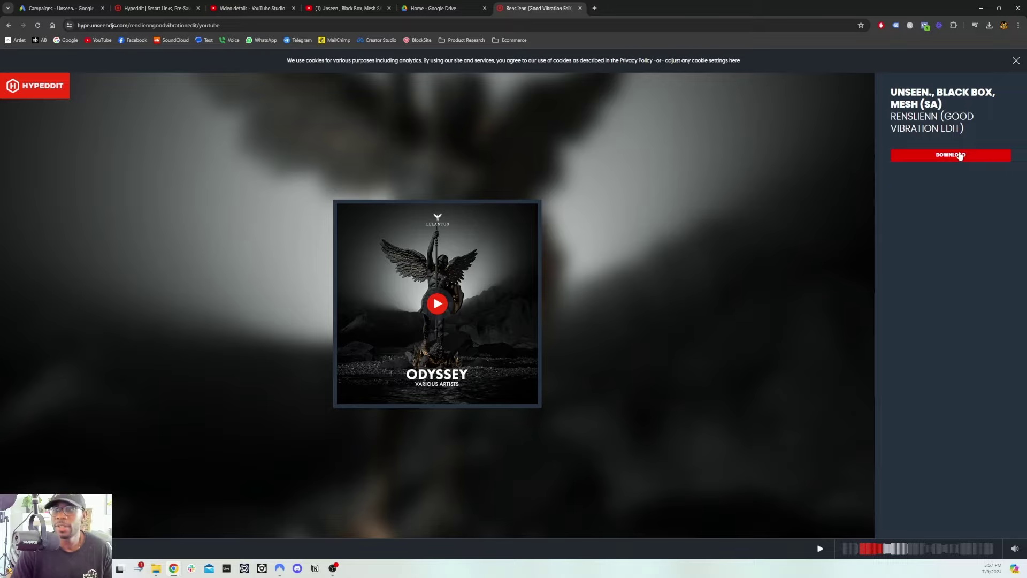
click(941, 184)
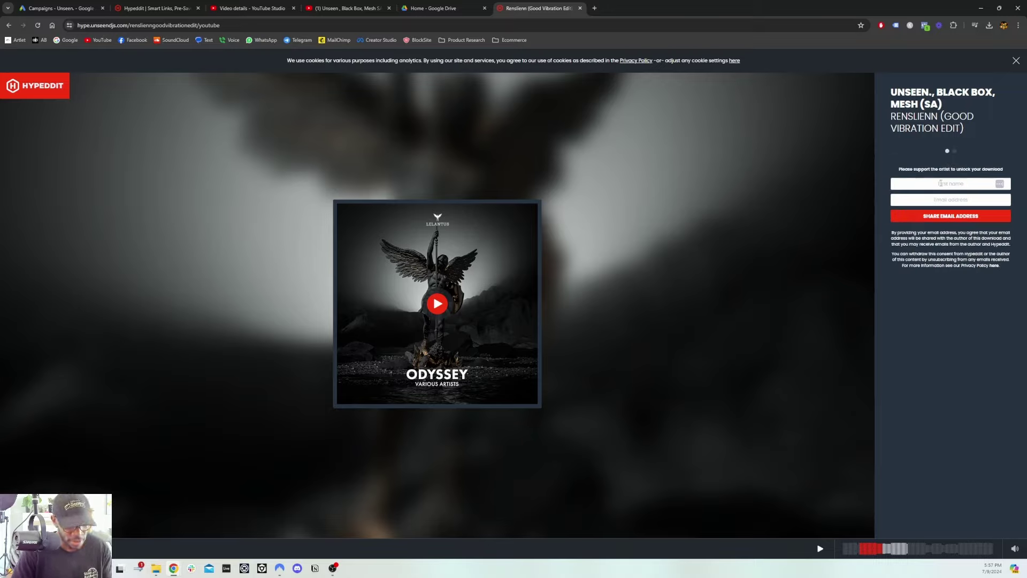
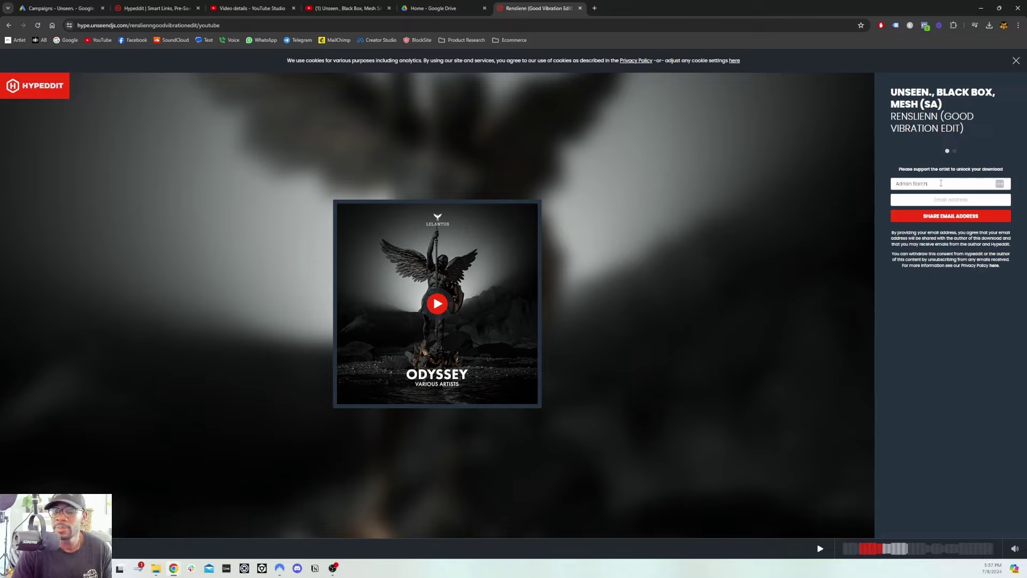
key(Tab)
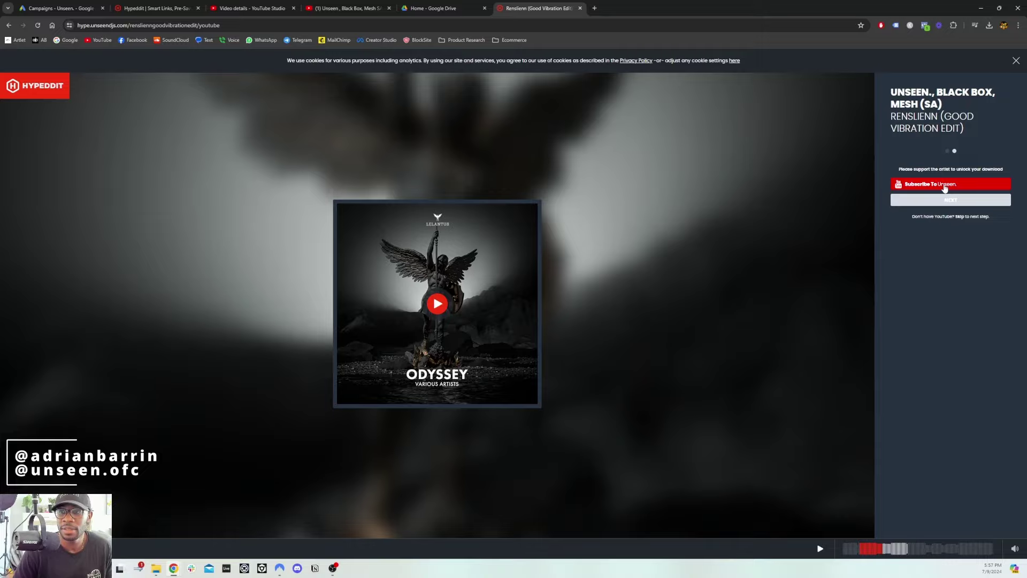
Open the YouTube subscribe window for the Unseen. channel and enlarge it to full screen
click(946, 187)
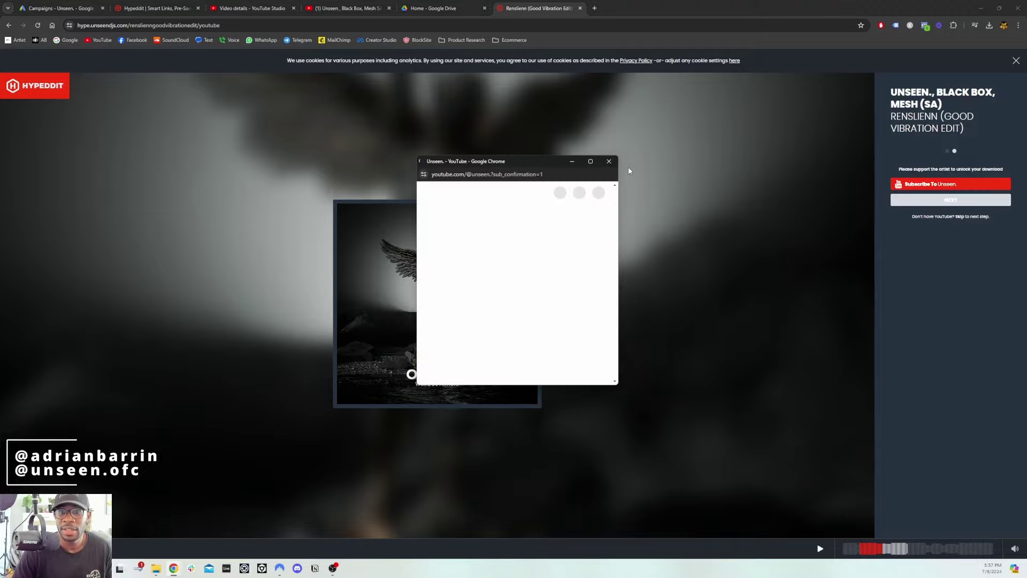
click(591, 161)
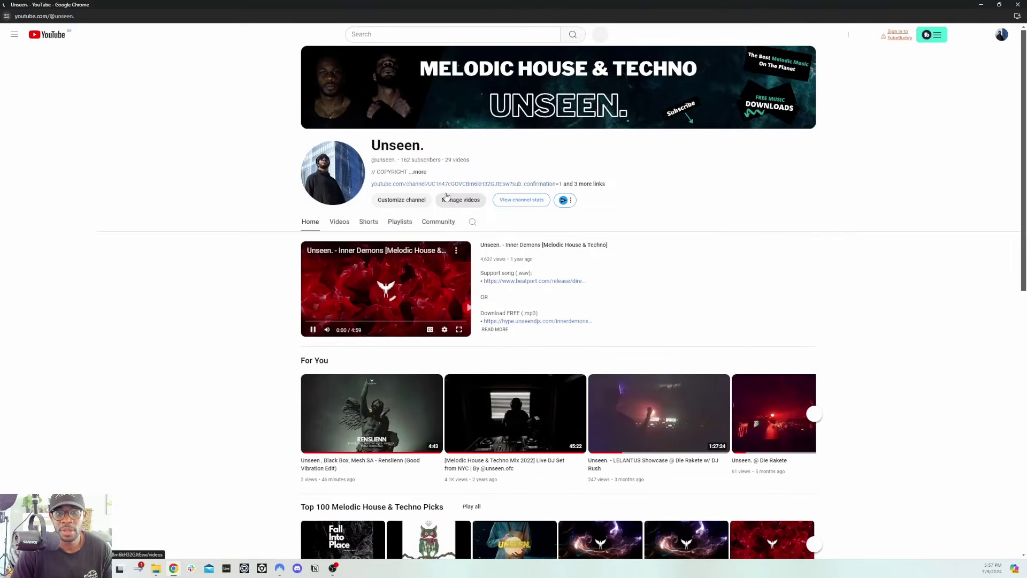
scroll(482, 203, down, 4)
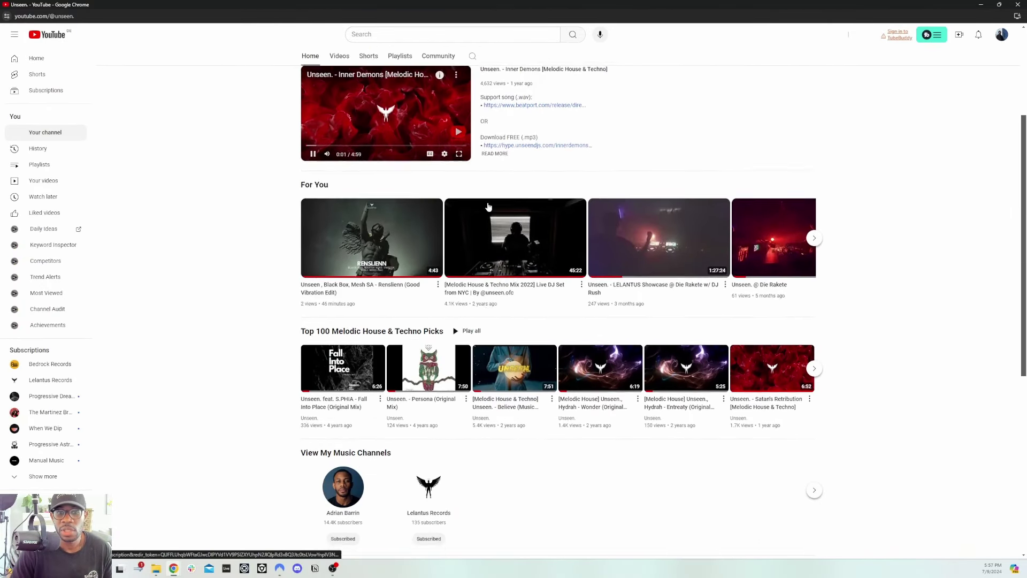
scroll(488, 207, down, 5)
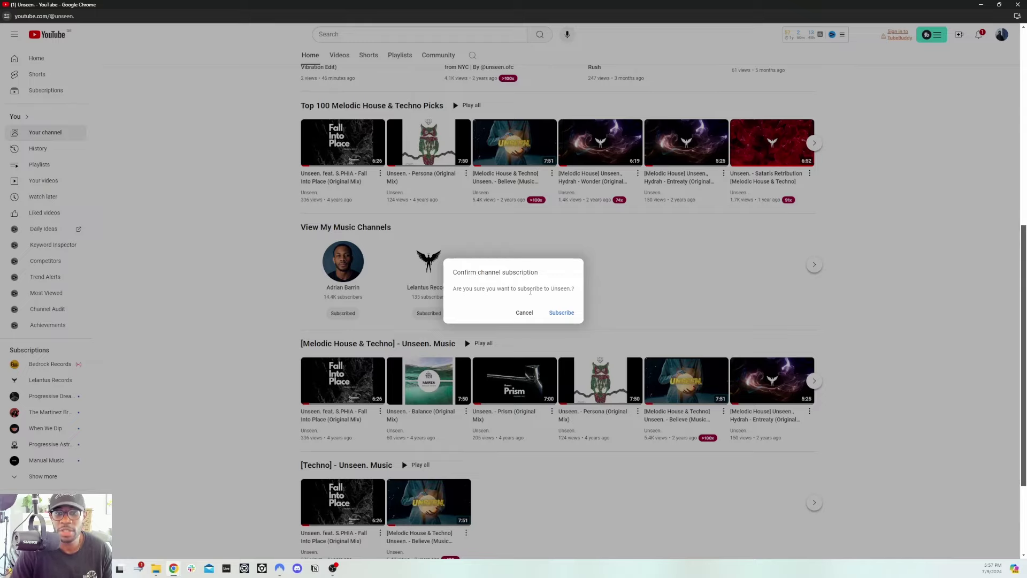
Confirm the subscription, dismiss the cannot-subscribe-to-yourself error, and close the YouTube window
click(562, 315)
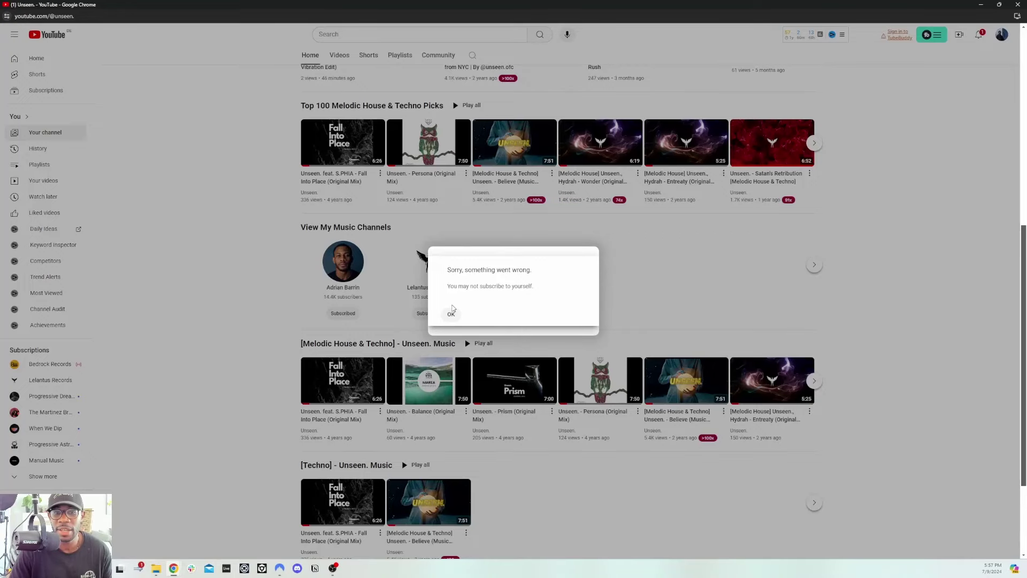
click(452, 313)
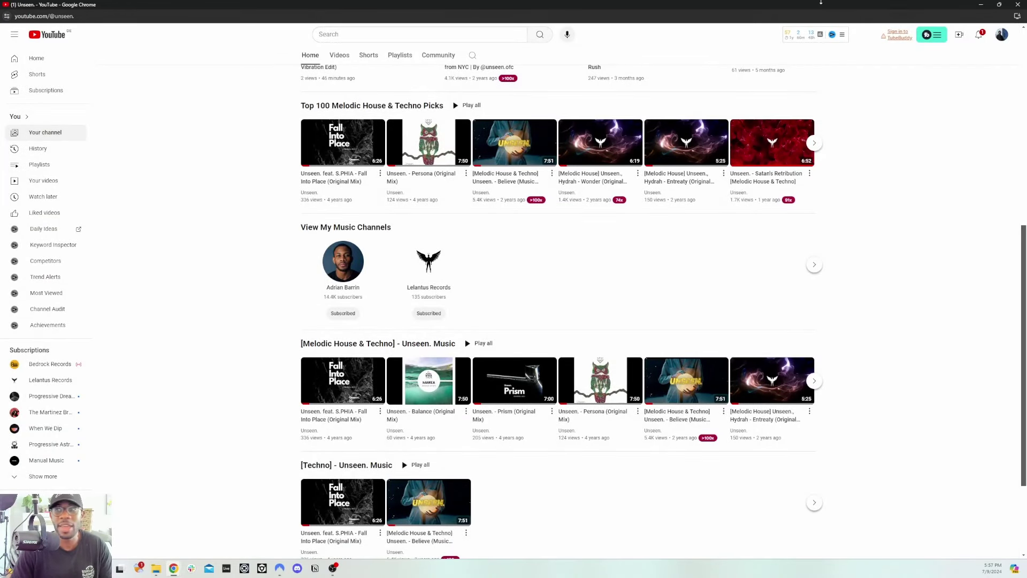
key(ctrl+w)
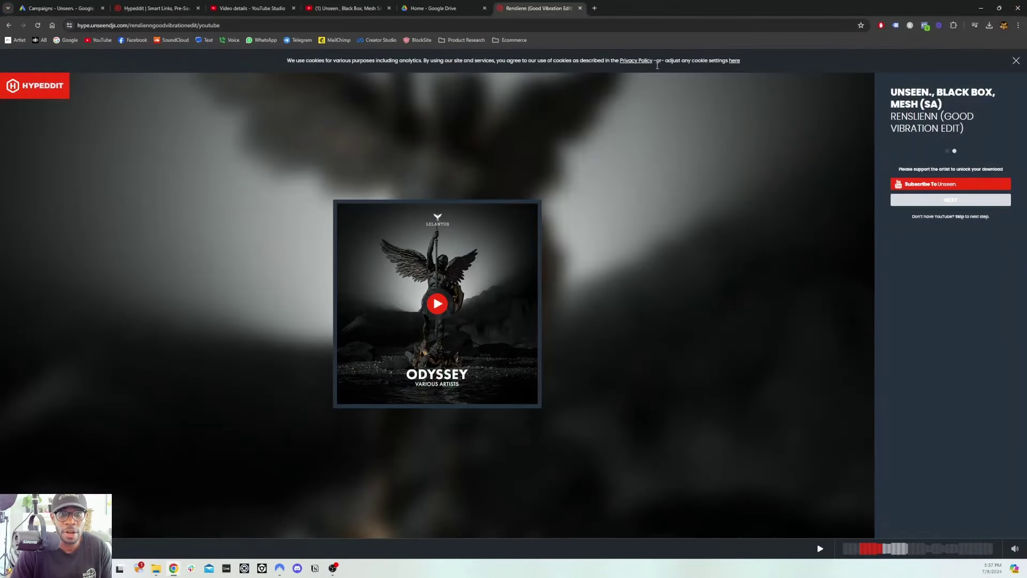
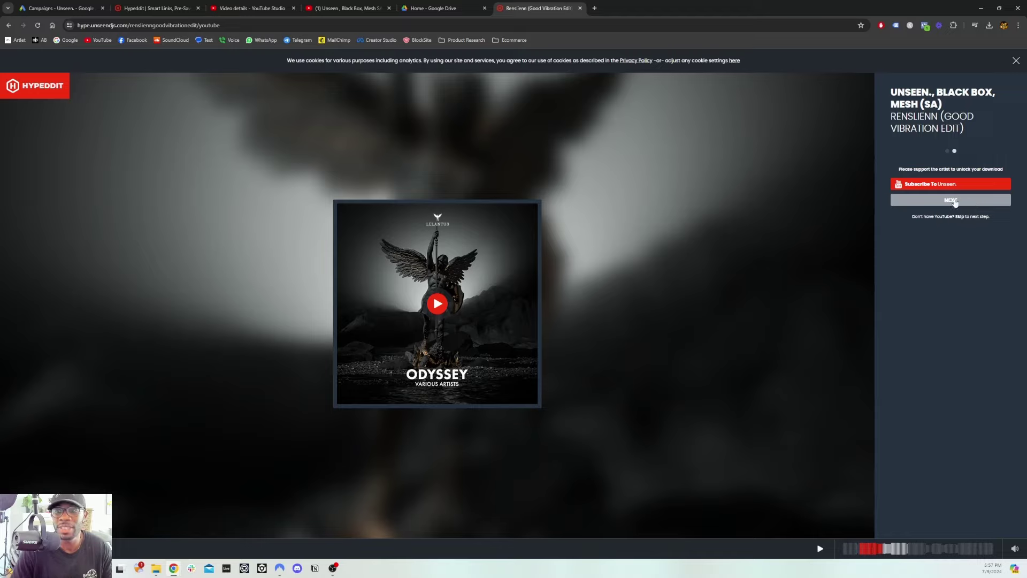
Pass the subscribe step to unlock the download, then return to the Renslienn gate's edit page
click(955, 201)
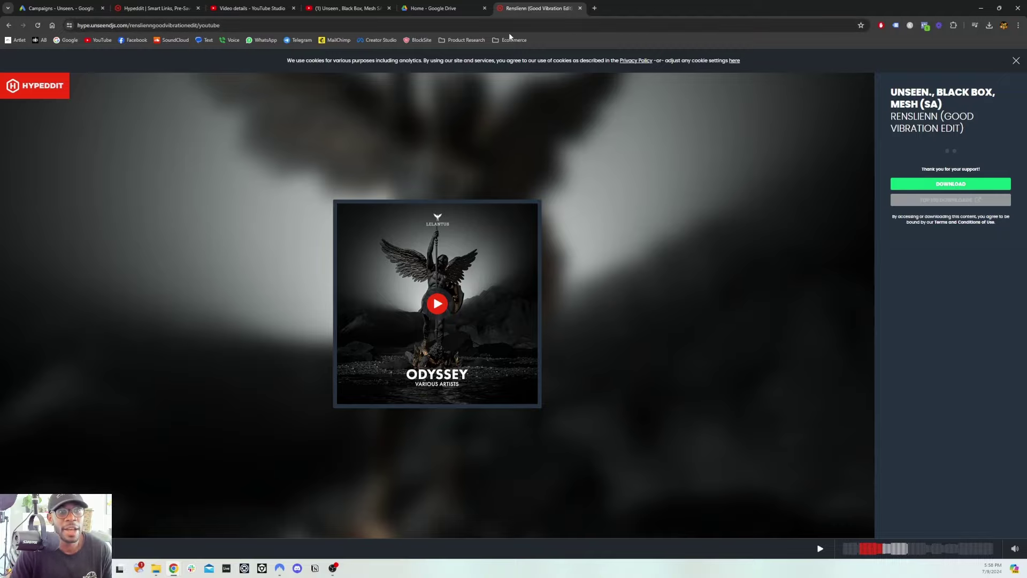
click(145, 9)
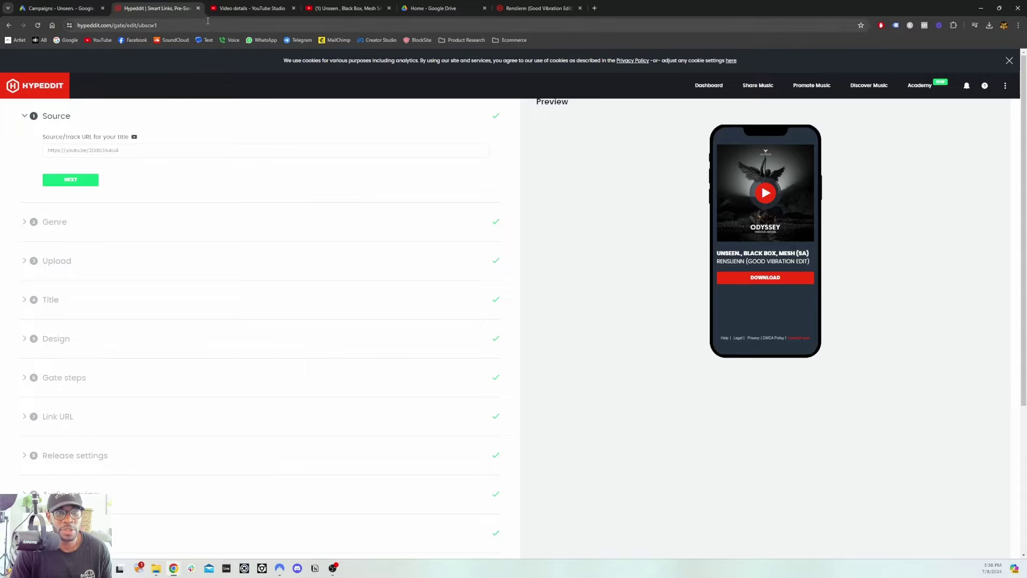
Review the gate's Genre, Upload and artist/title settings, then bring up its Design options
click(249, 8)
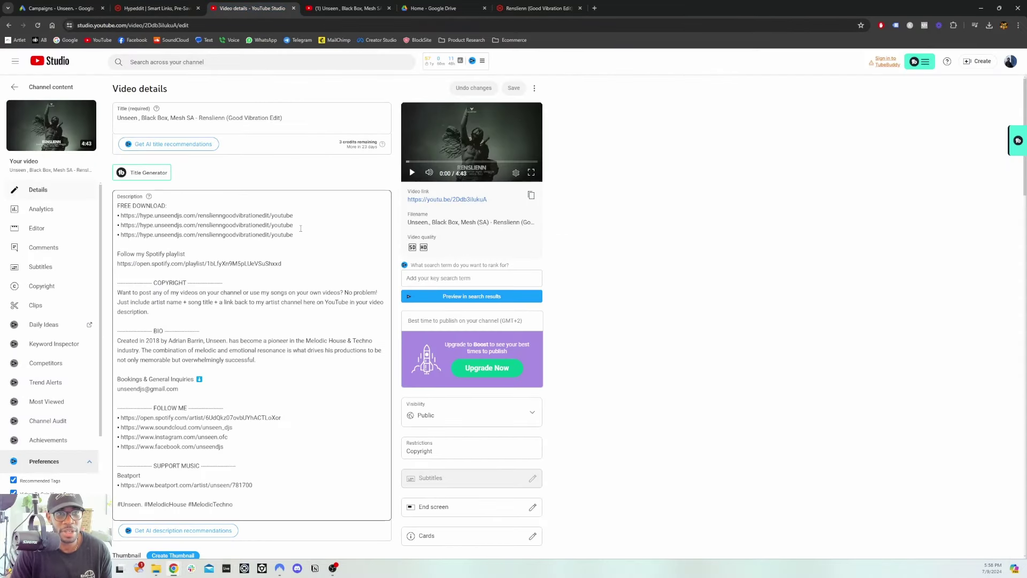
key(ctrl+shift+Tab)
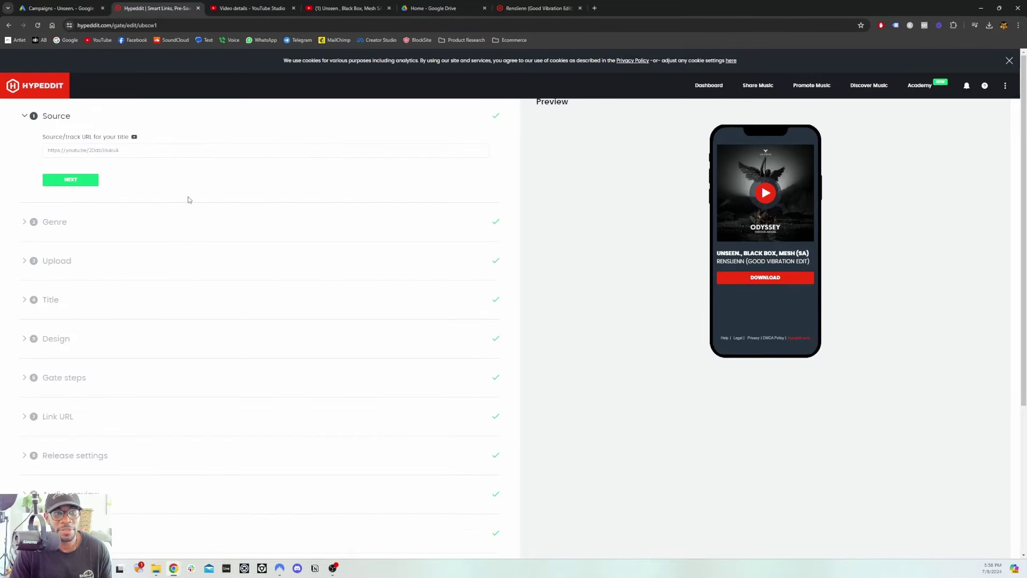
click(79, 224)
scroll(80, 219, down, 2)
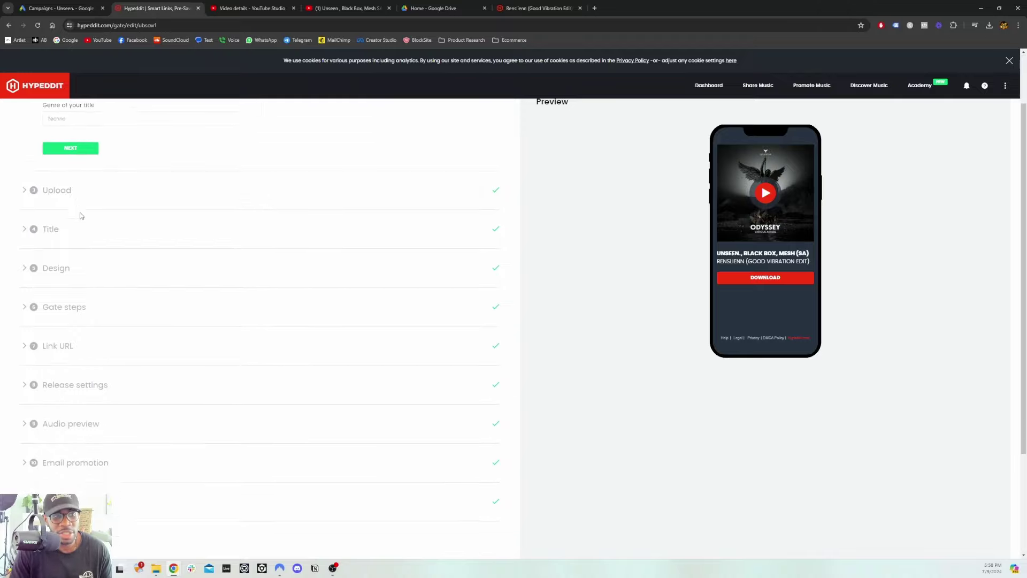
click(70, 181)
scroll(142, 246, up, 2)
scroll(102, 270, down, 2)
click(78, 270)
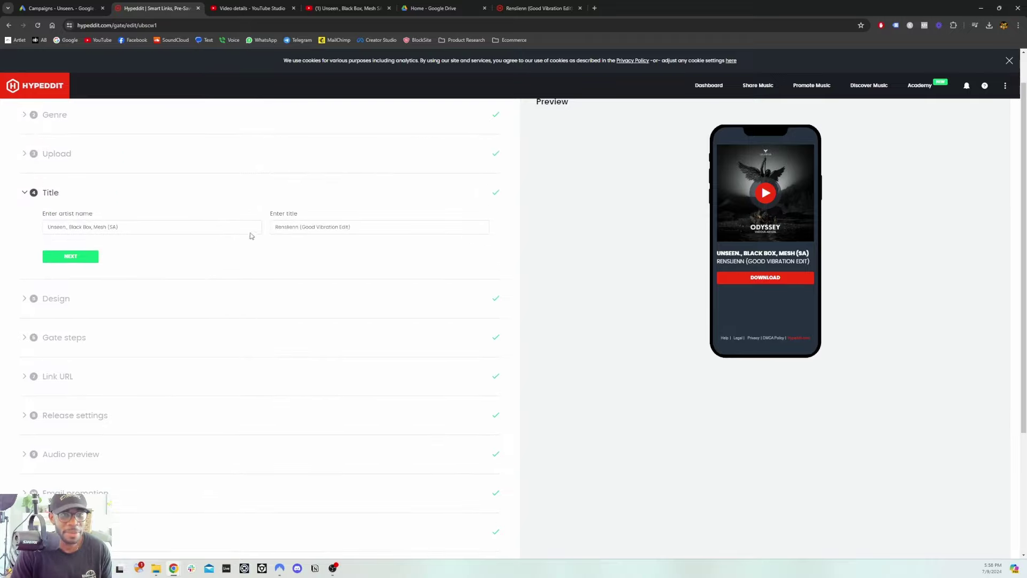
scroll(86, 235, down, 2)
click(76, 218)
scroll(130, 347, down, 4)
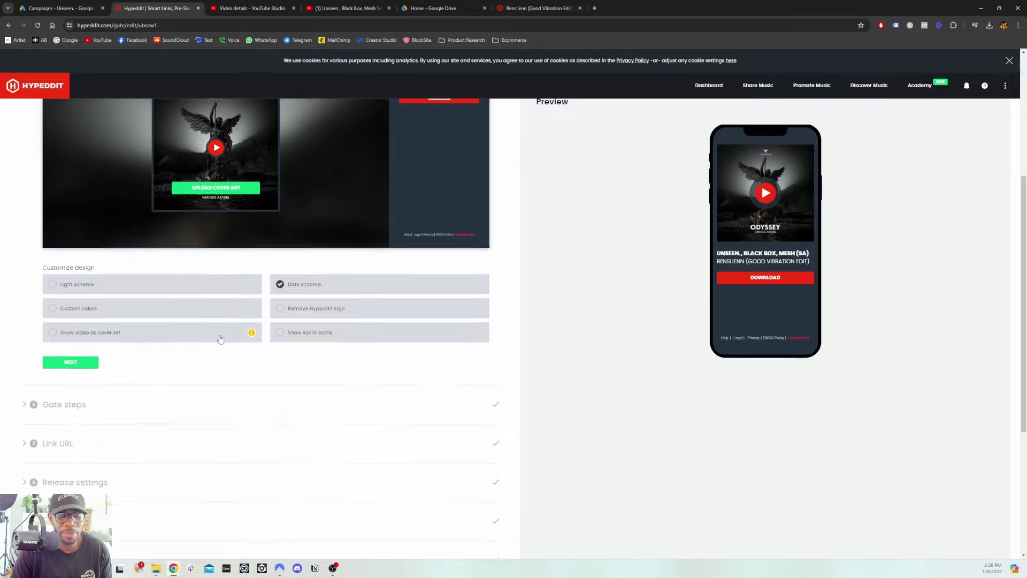
Check the email-capture and Subscribe to channel(s) gate steps, then show the permanent /youtube link URL
scroll(131, 349, down, 1)
click(67, 252)
scroll(187, 292, down, 5)
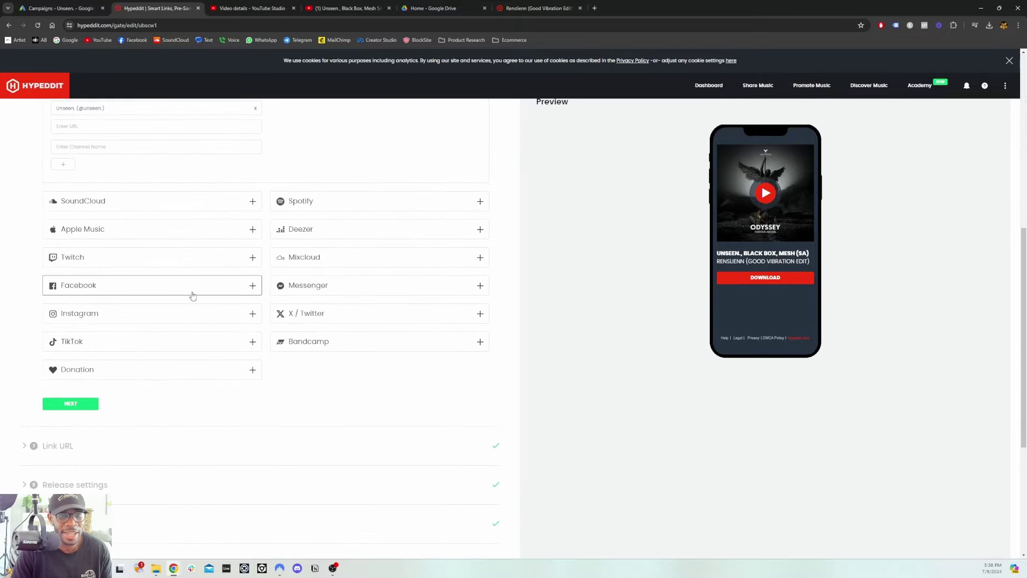
scroll(180, 294, up, 5)
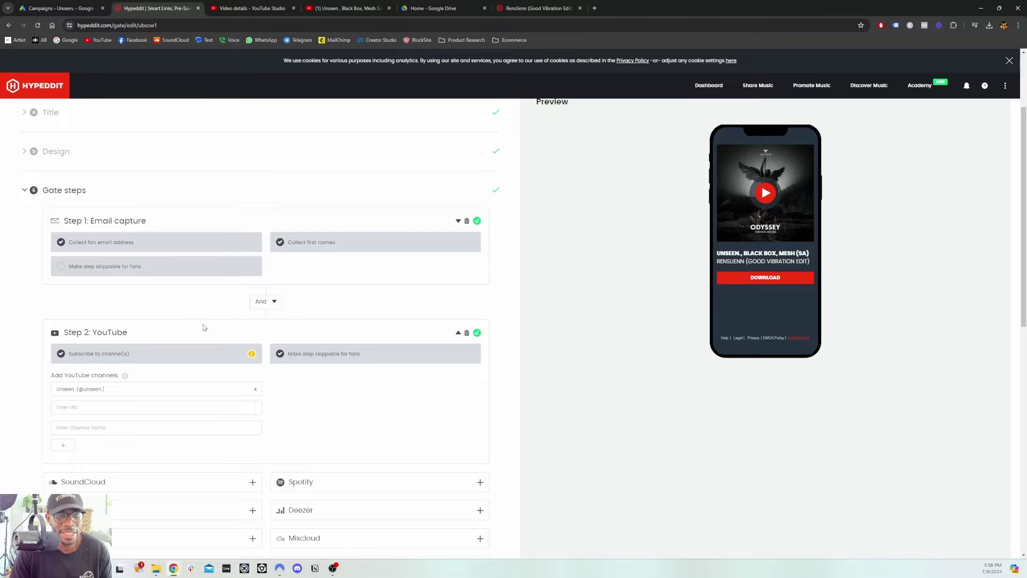
scroll(165, 333, down, 1)
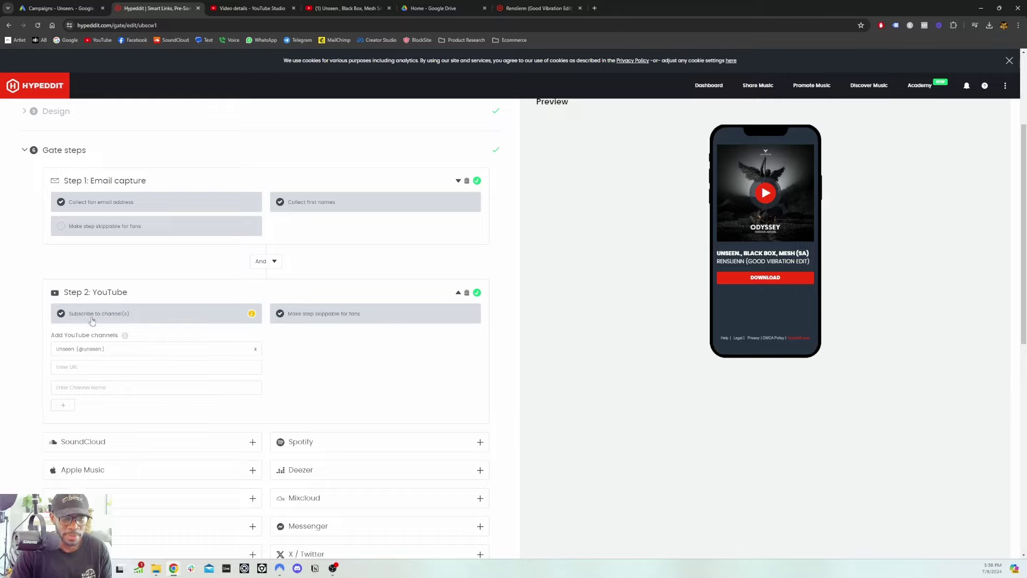
mouse_move(252, 313)
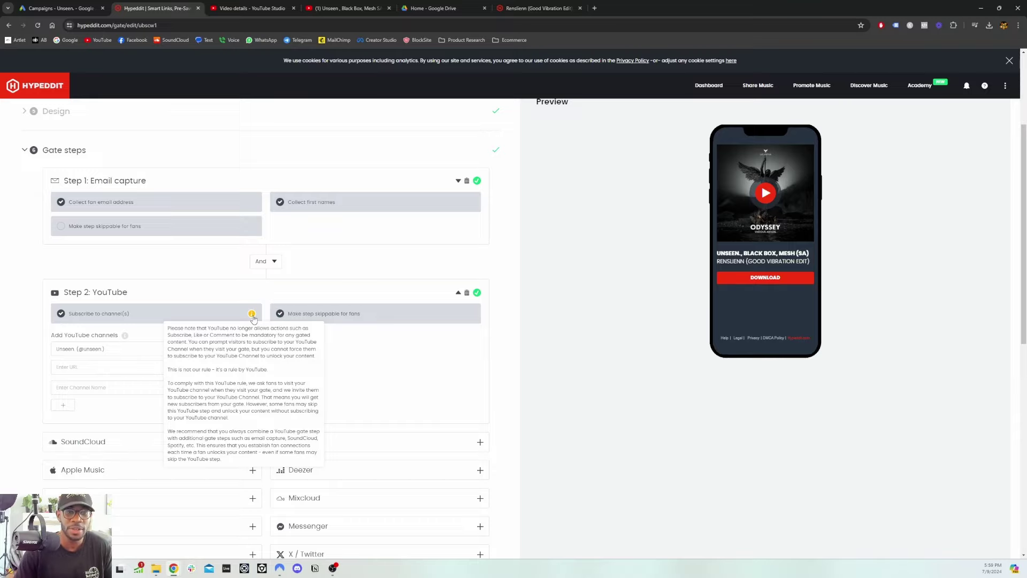
scroll(253, 318, down, 8)
click(57, 291)
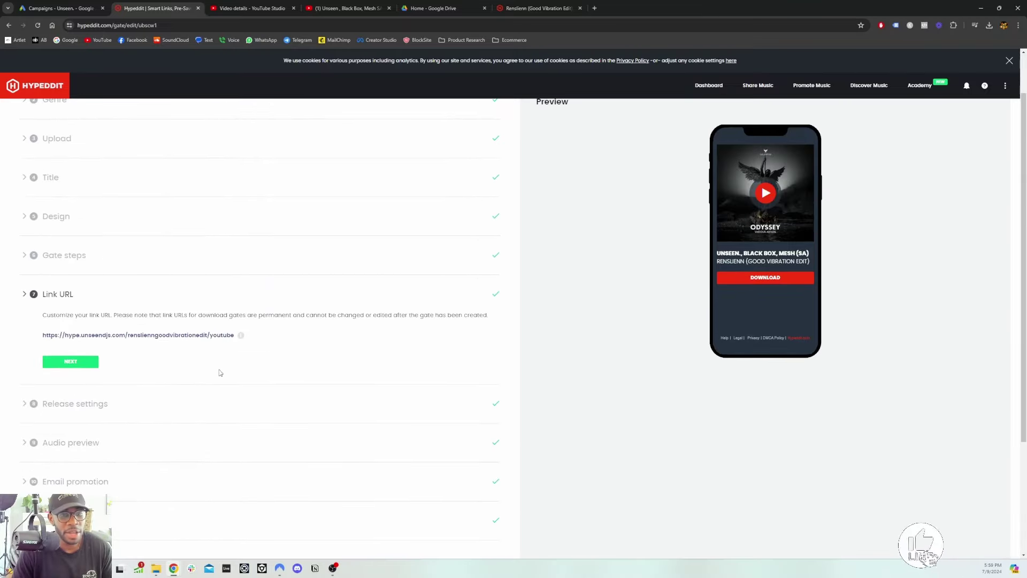
Check the gate's Release settings, Audio preview and Email promotion sections
click(91, 328)
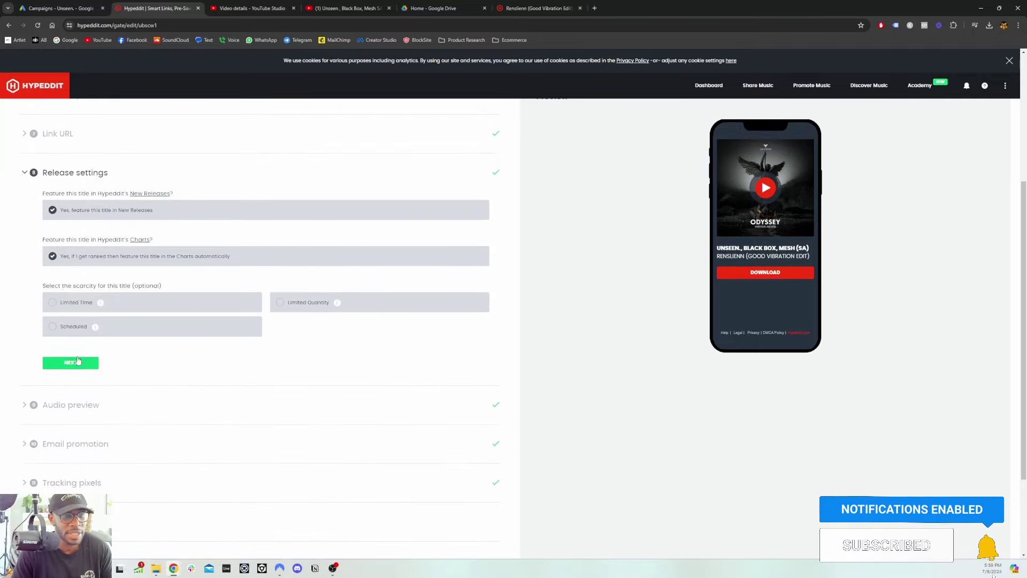
scroll(80, 358, down, 2)
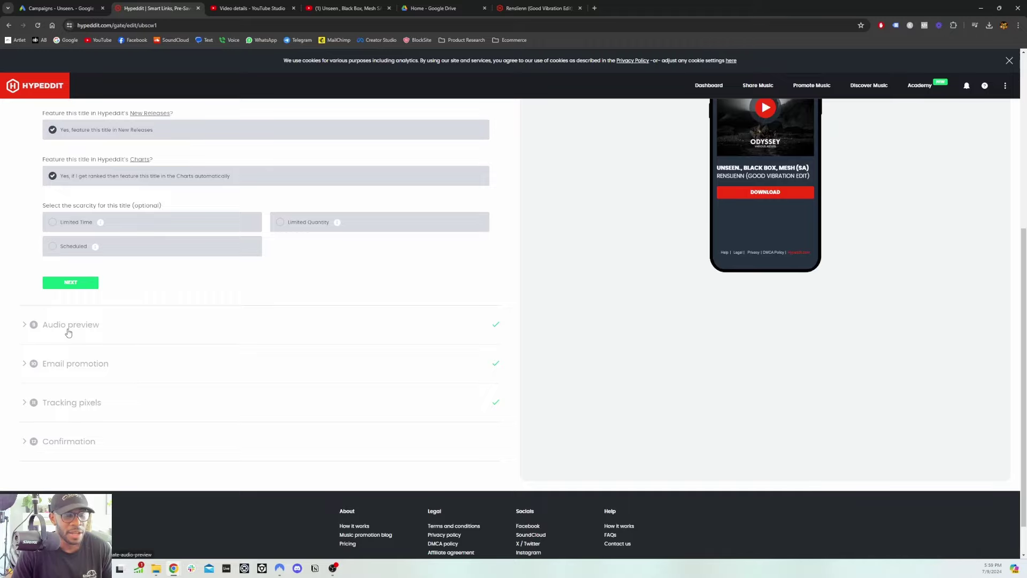
click(69, 327)
click(56, 361)
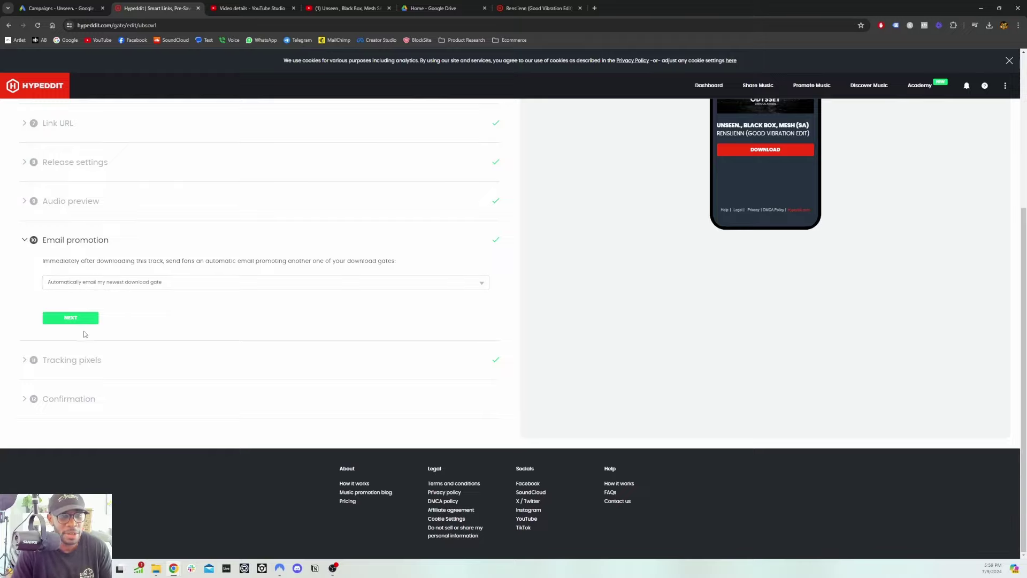
Review Tracking pixels and Confirmation details, leaving sections collapsed and the editor scrolled to the top
click(69, 360)
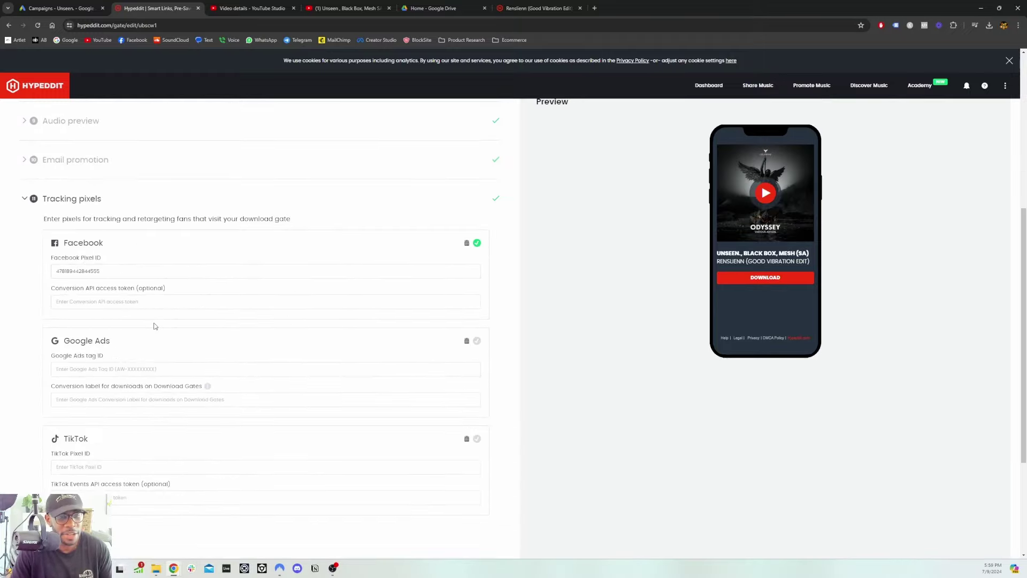
click(135, 161)
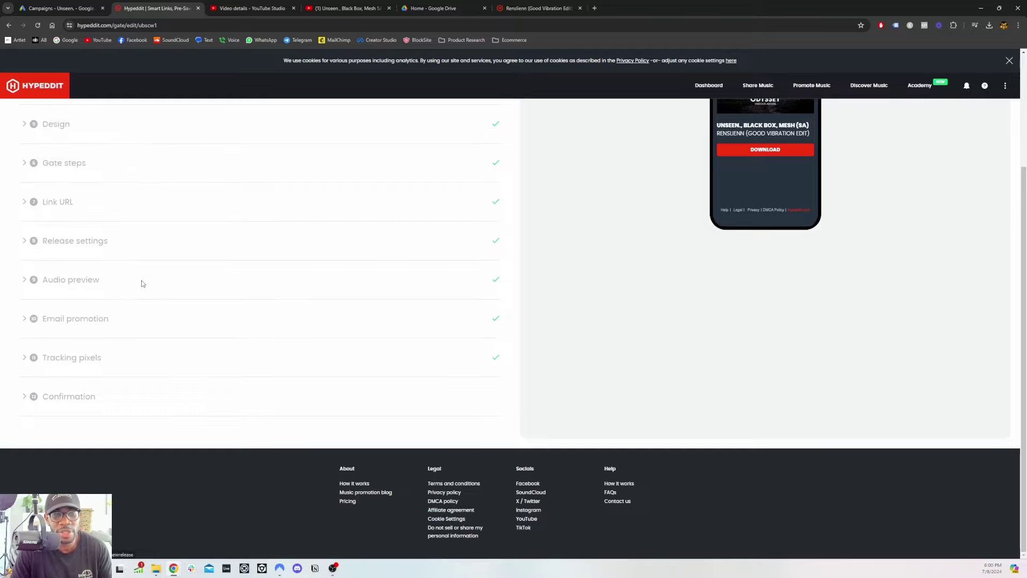
click(69, 398)
scroll(328, 397, down, 1)
scroll(323, 387, up, 3)
scroll(323, 386, up, 2)
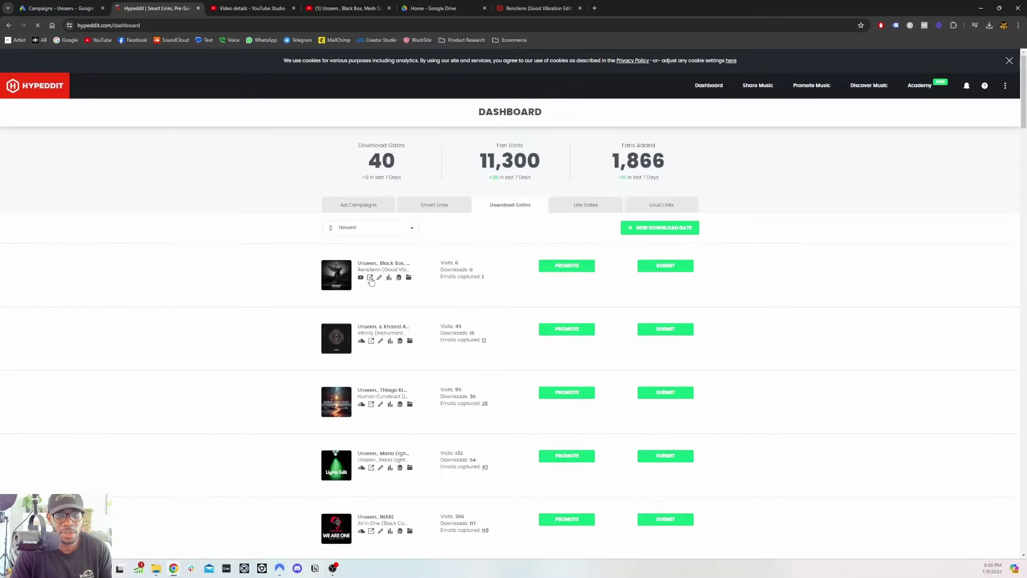
View the Download Gates dashboard, close the extra download tab, and go to YouTube Studio
click(370, 277)
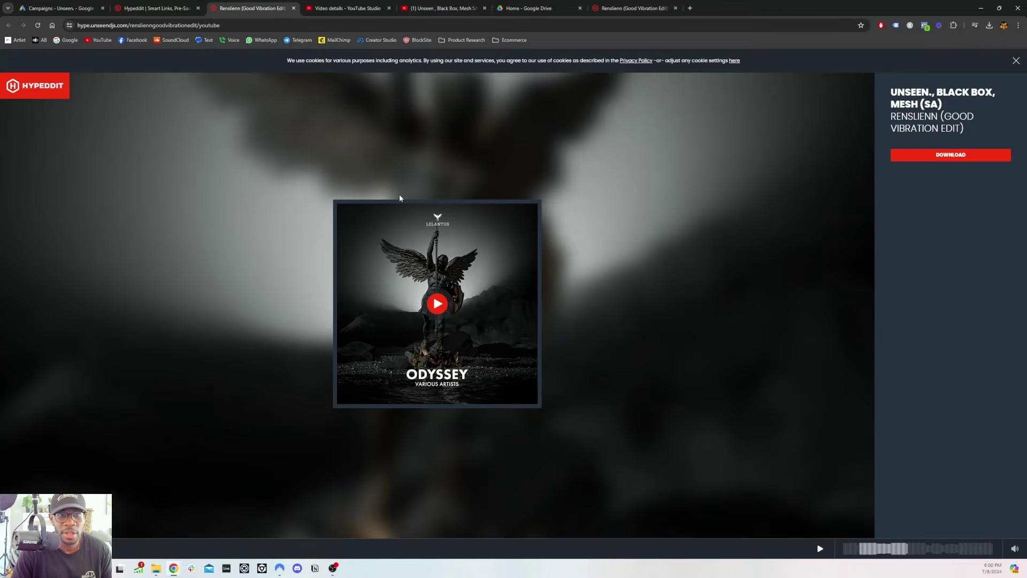
middle_click(250, 11)
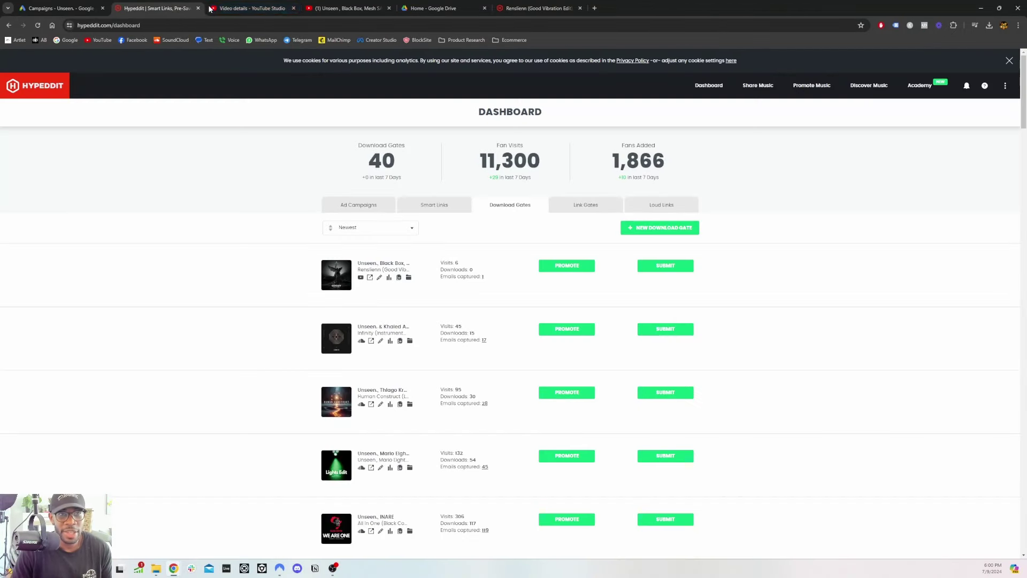
click(231, 13)
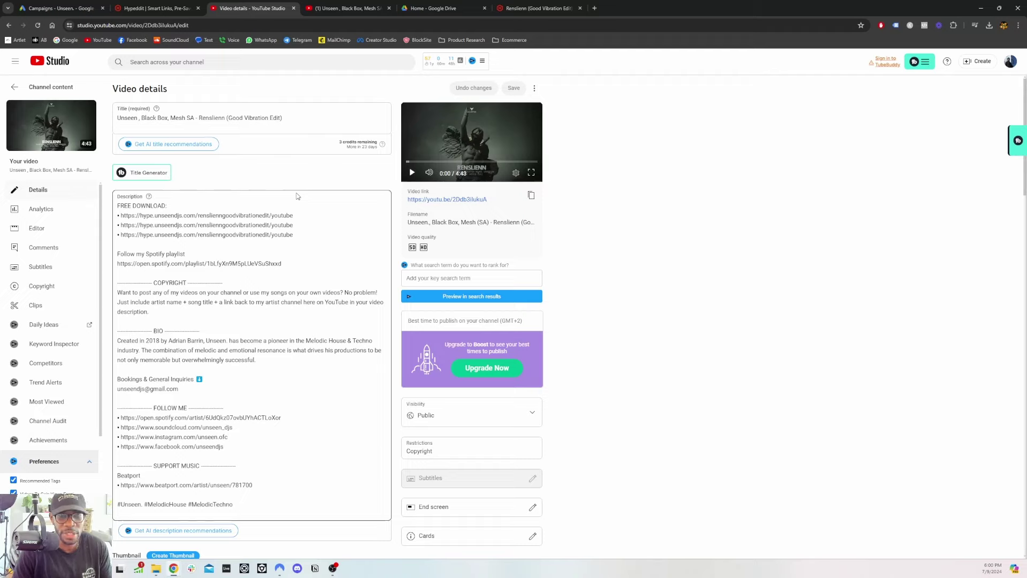
Select the FREE DOWNLOAD line and its three gate links, then open the video's watch page
triple_click(175, 208)
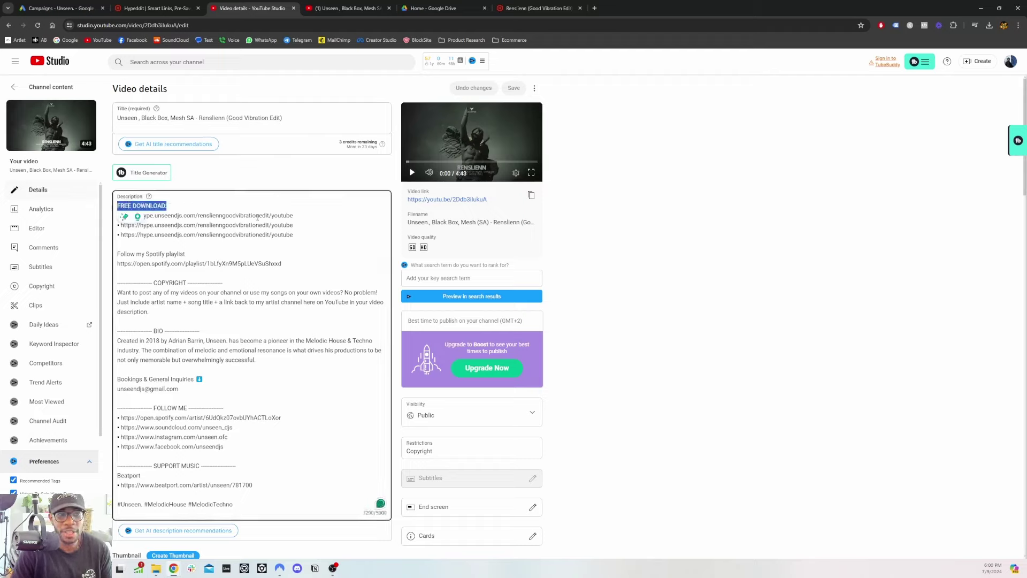
drag(292, 235, 109, 221)
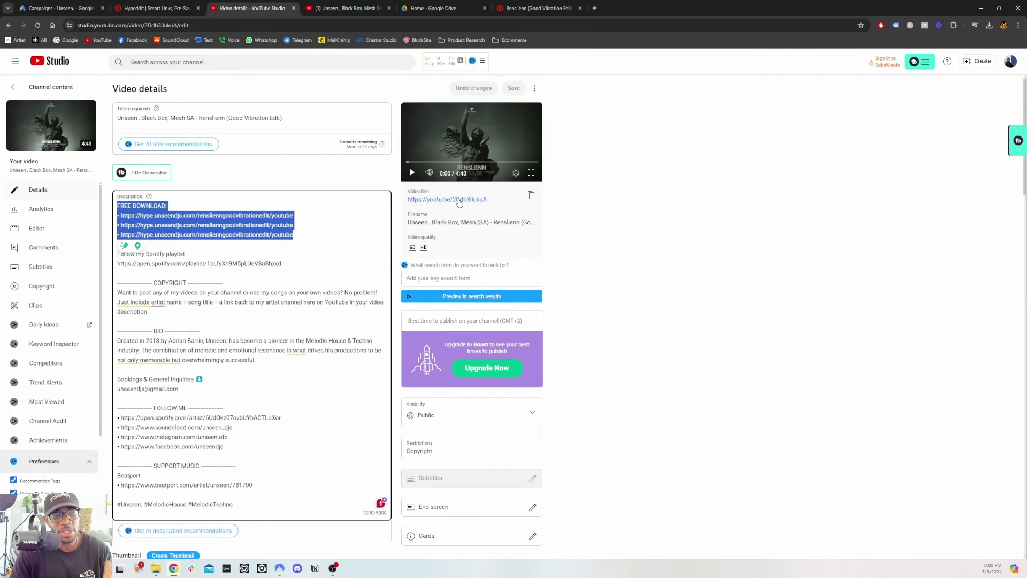
click(459, 201)
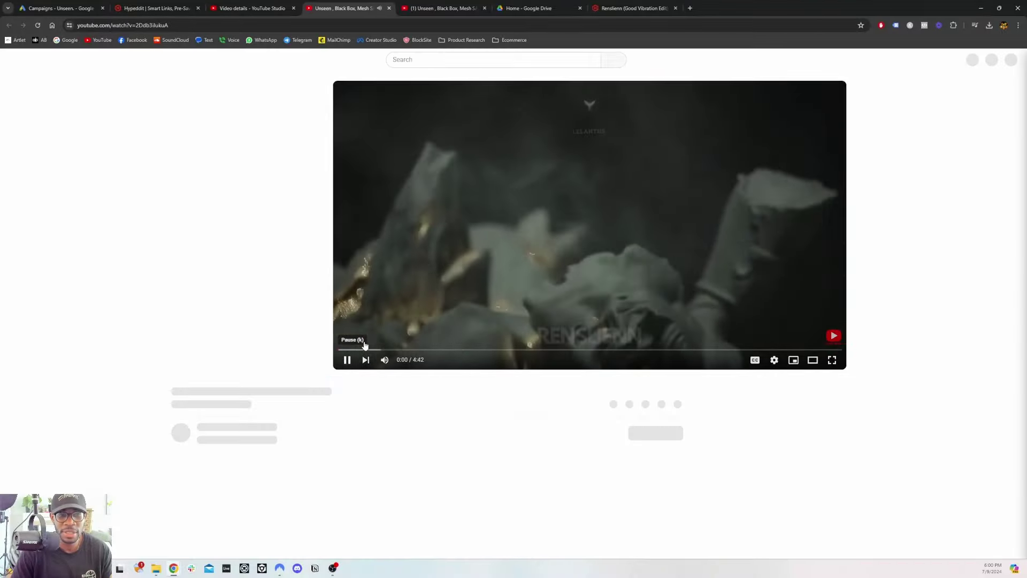
scroll(146, 345, down, 3)
scroll(320, 351, down, 2)
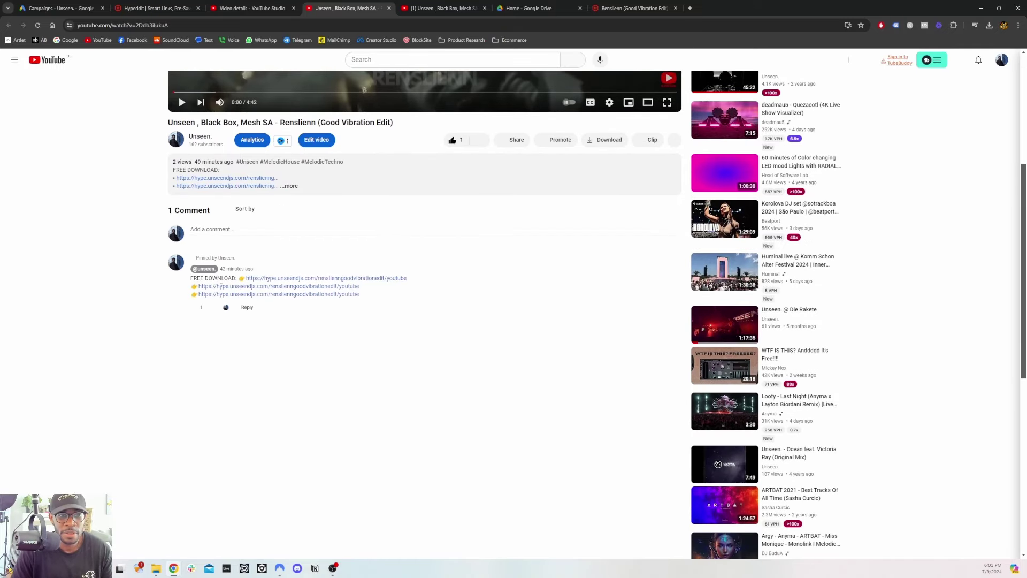
drag(200, 279, 236, 280)
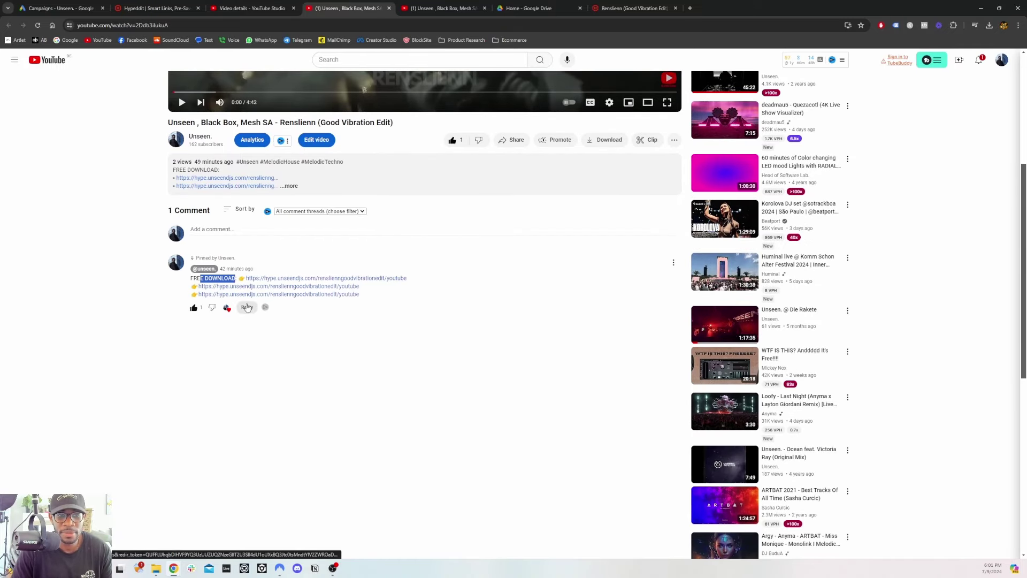
click(673, 263)
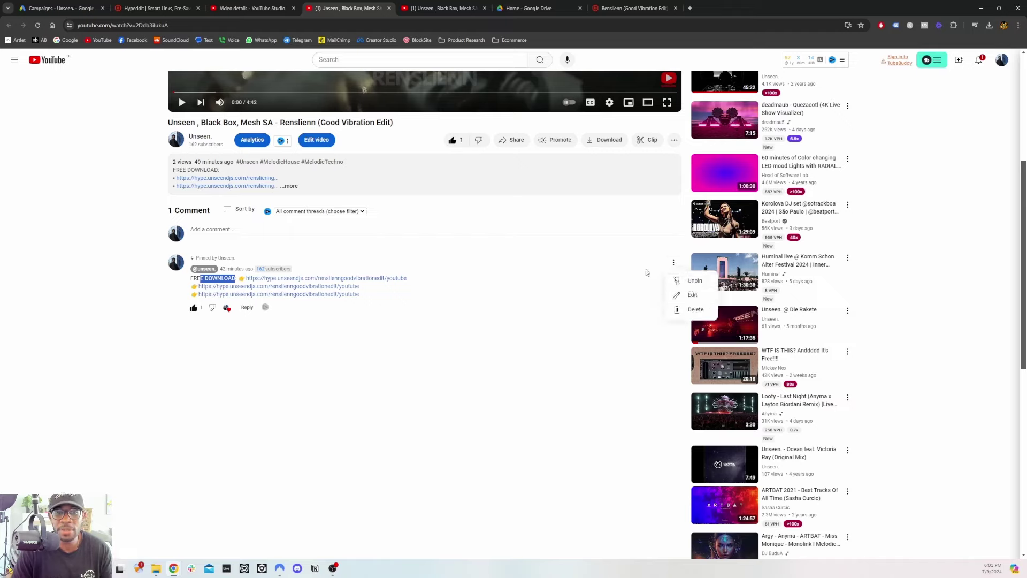
click(599, 223)
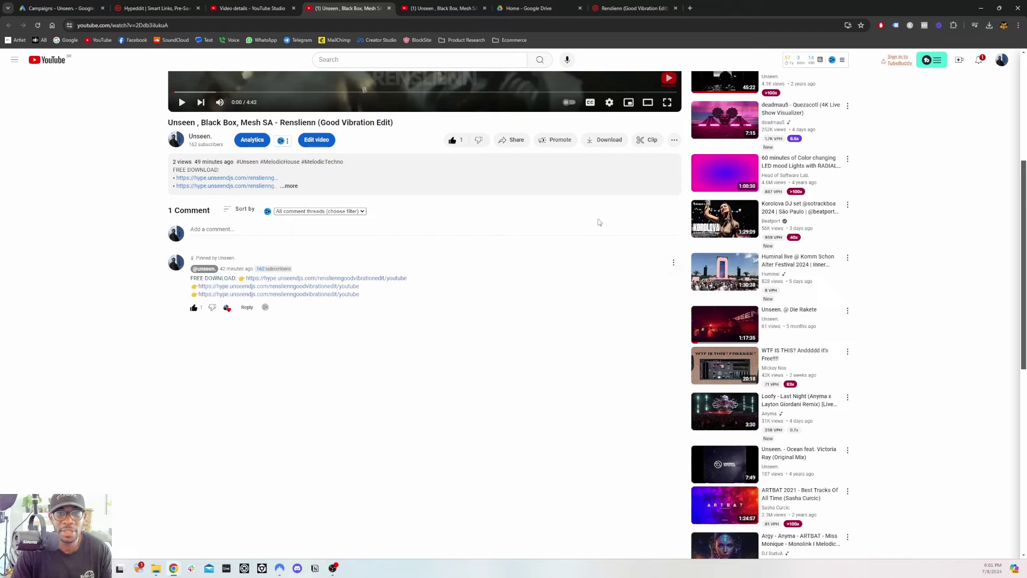
scroll(548, 227, up, 5)
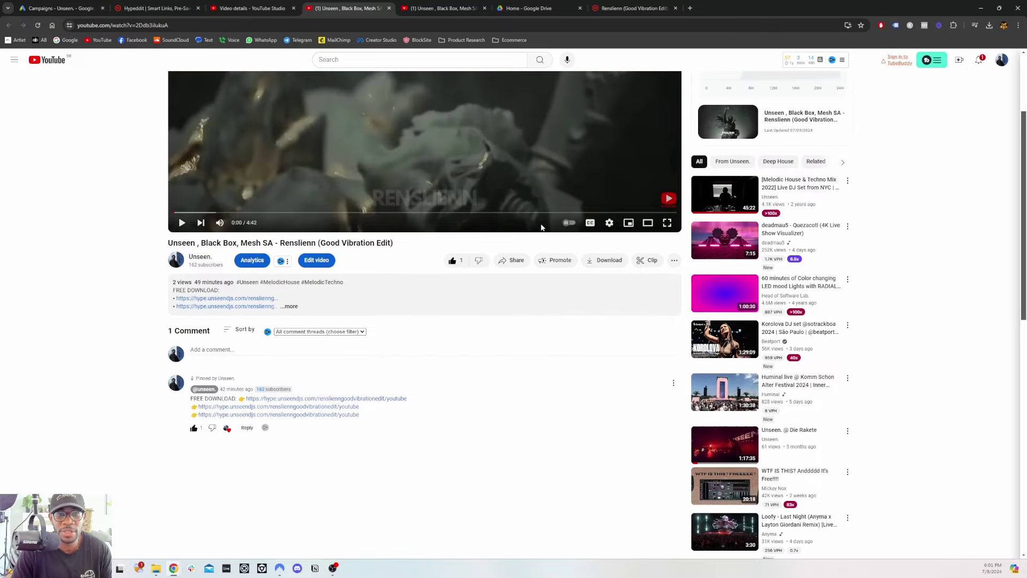
scroll(348, 286, down, 1)
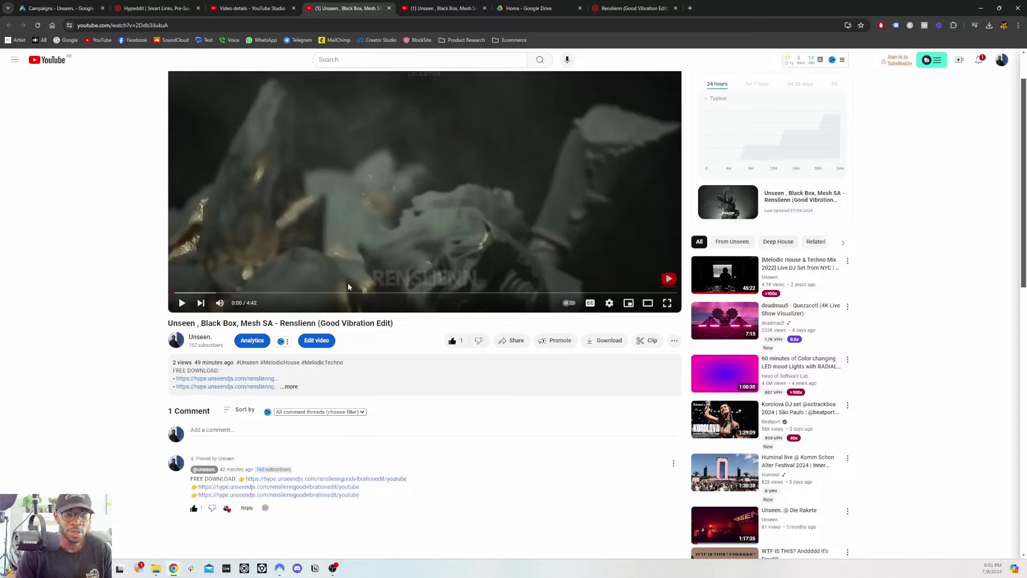
Expand the full video description to see all download links, then go to Google Ads Campaigns
click(291, 386)
scroll(153, 383, down, 6)
scroll(152, 383, down, 2)
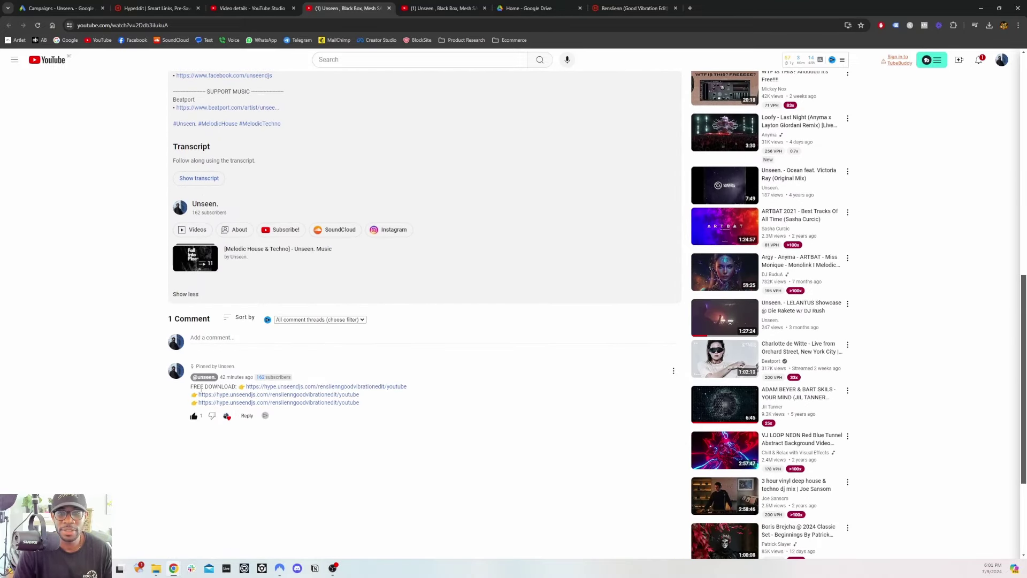
scroll(177, 386, up, 10)
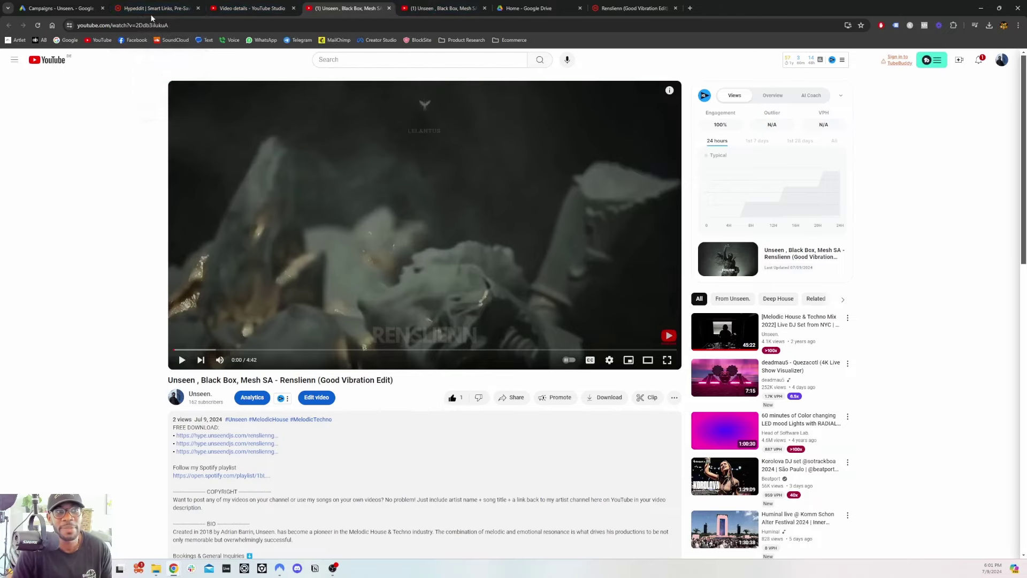
click(46, 9)
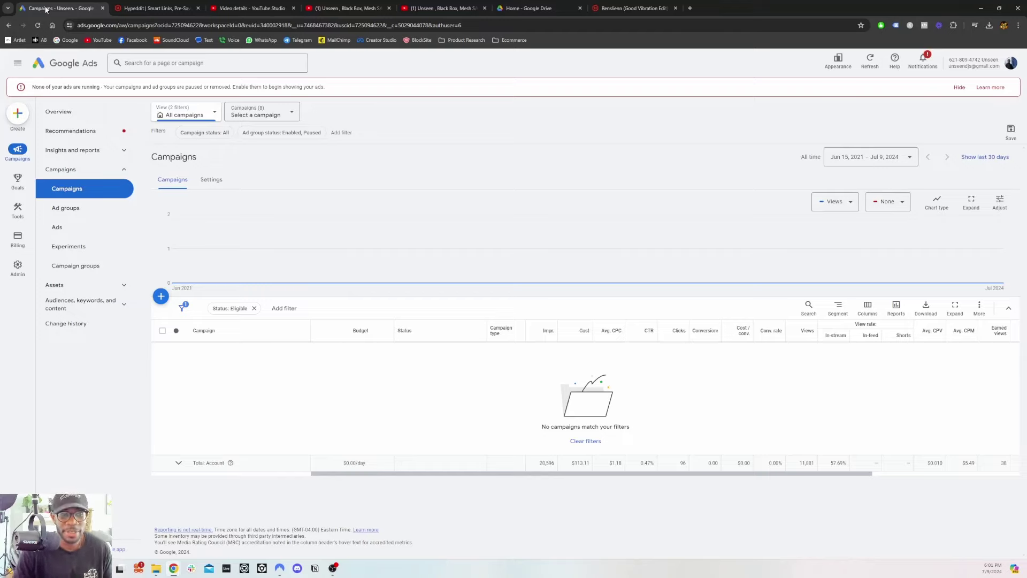
Create a new Video campaign without goal guidance, keeping the Video views subtype
click(160, 298)
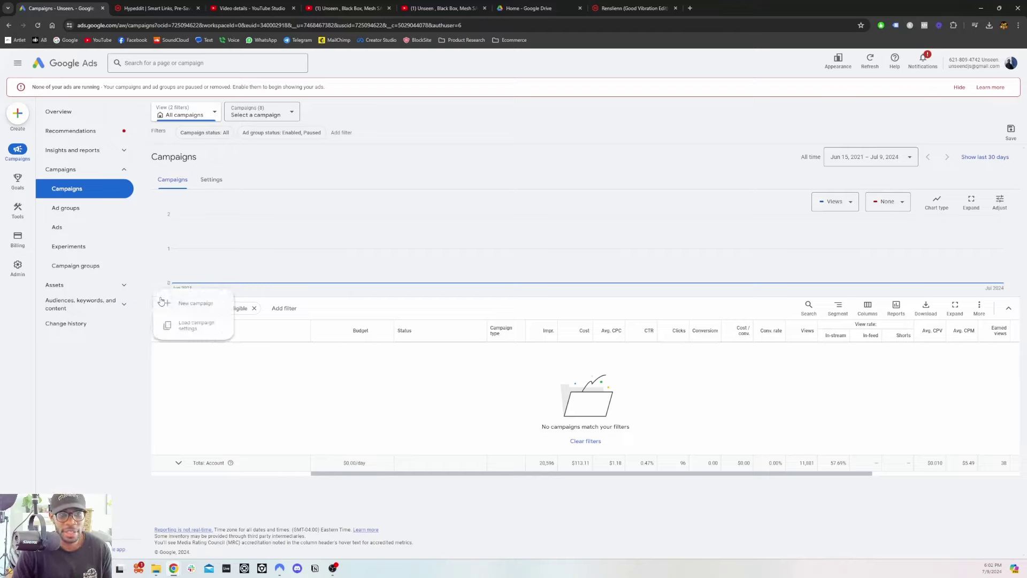
click(195, 306)
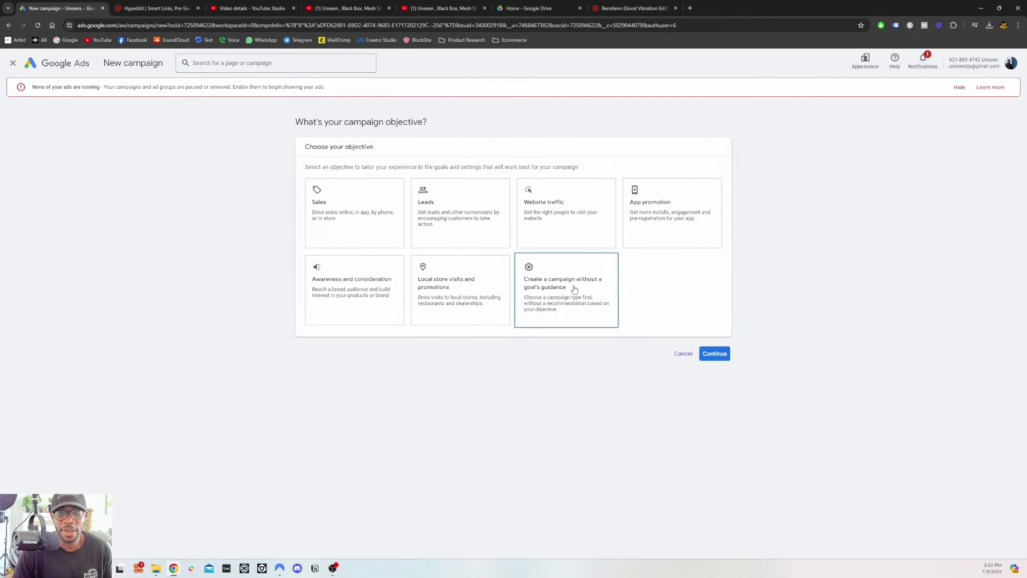
click(556, 293)
scroll(554, 295, down, 1)
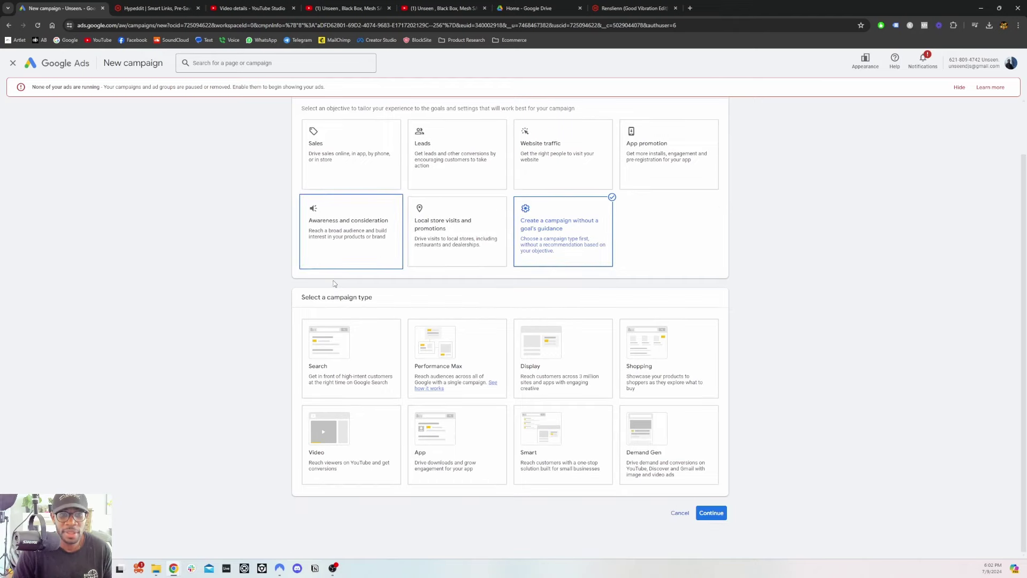
click(348, 436)
scroll(360, 380, down, 5)
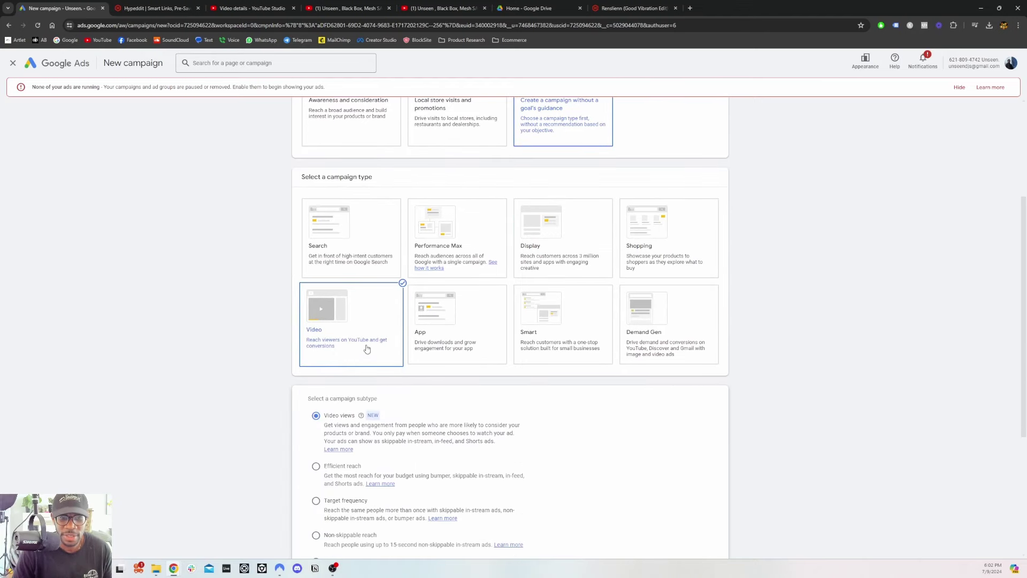
scroll(340, 262, down, 1)
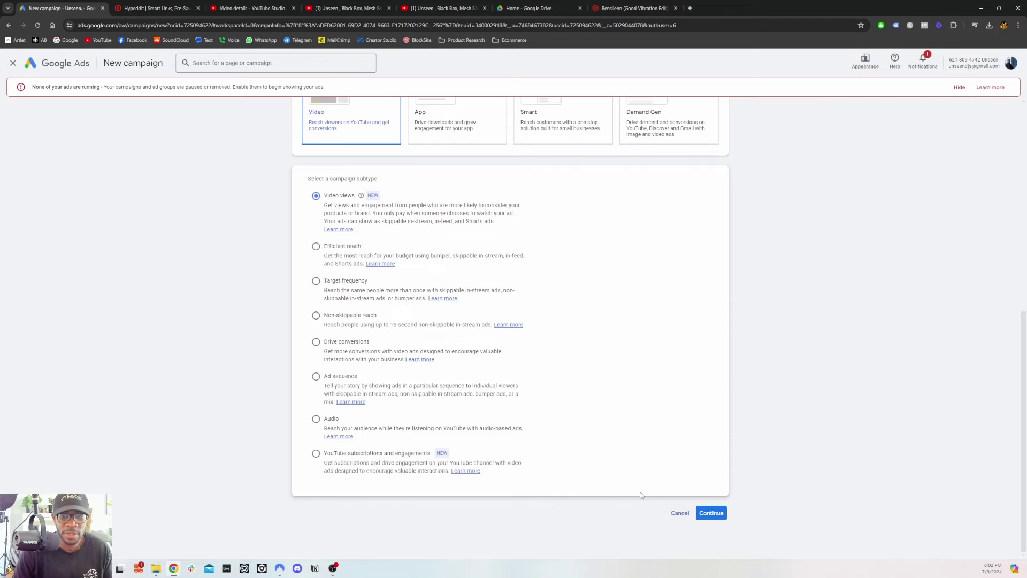
click(711, 513)
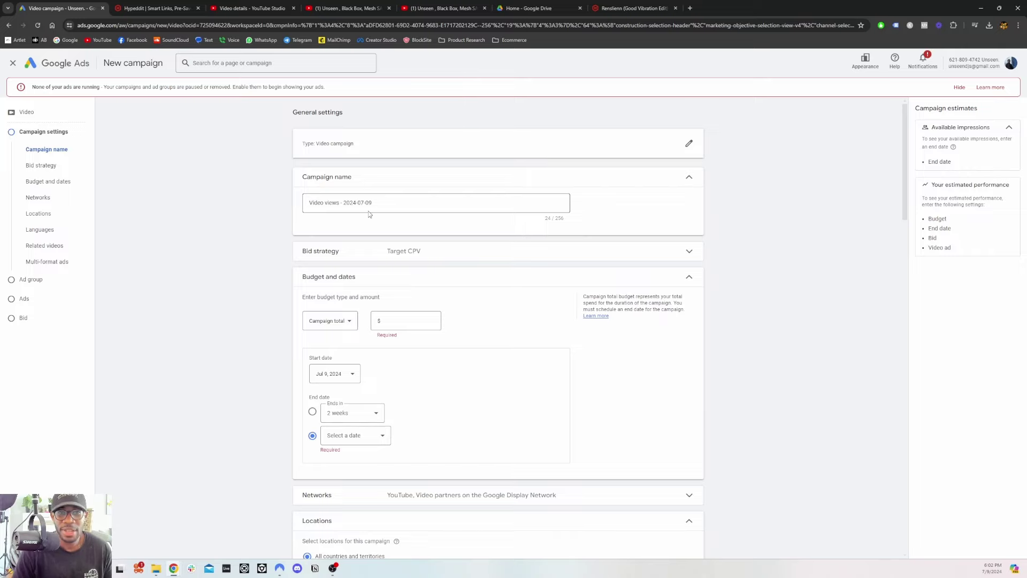
Give the Video campaign a Daily budget of $5.00
scroll(235, 264, down, 1)
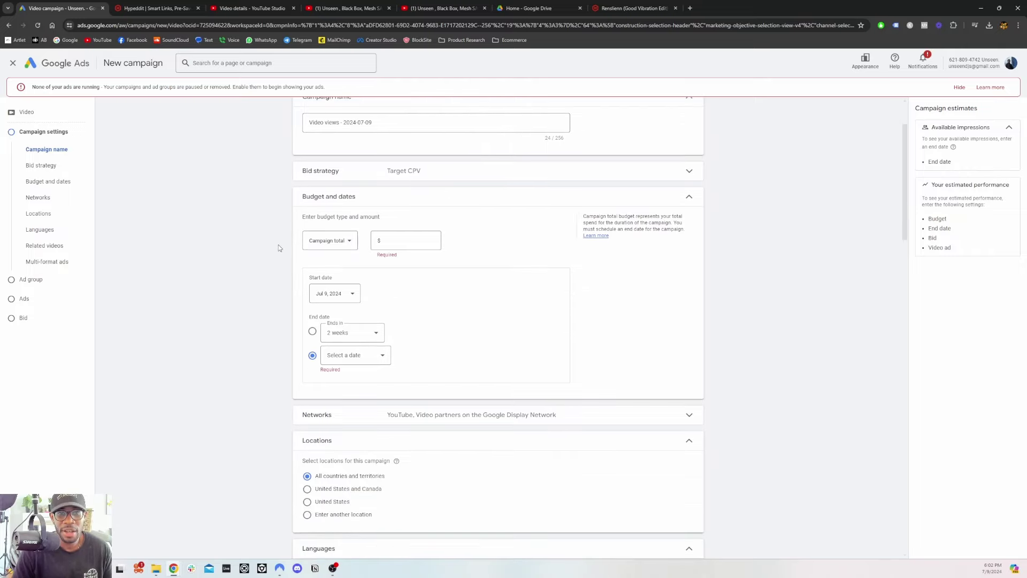
click(339, 247)
click(317, 247)
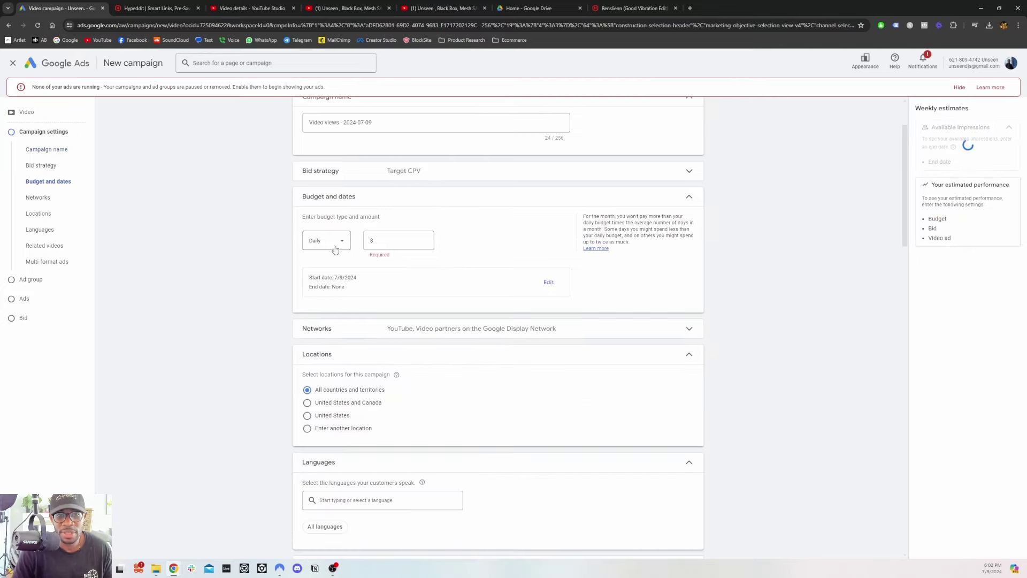
click(325, 241)
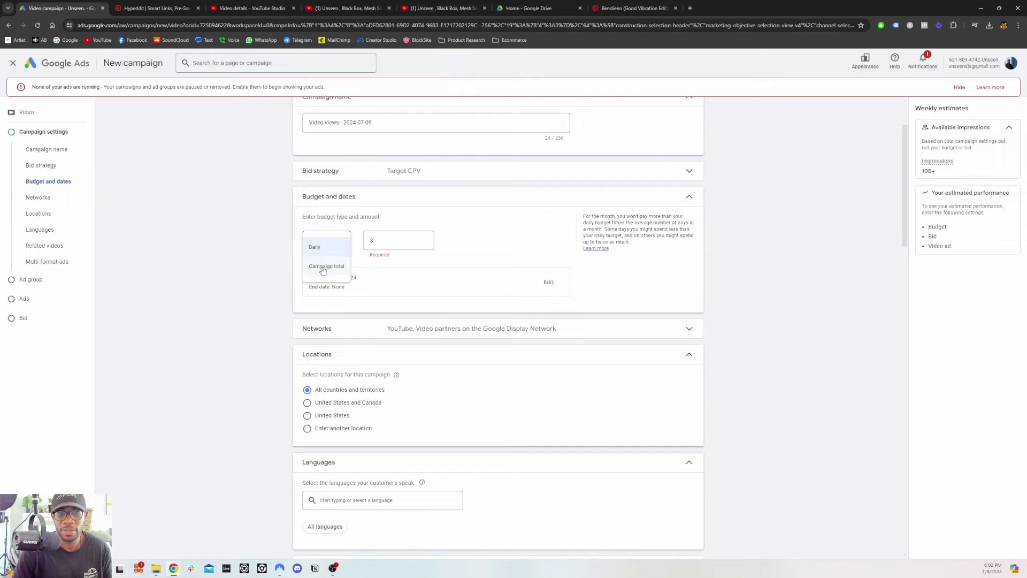
click(323, 267)
click(388, 243)
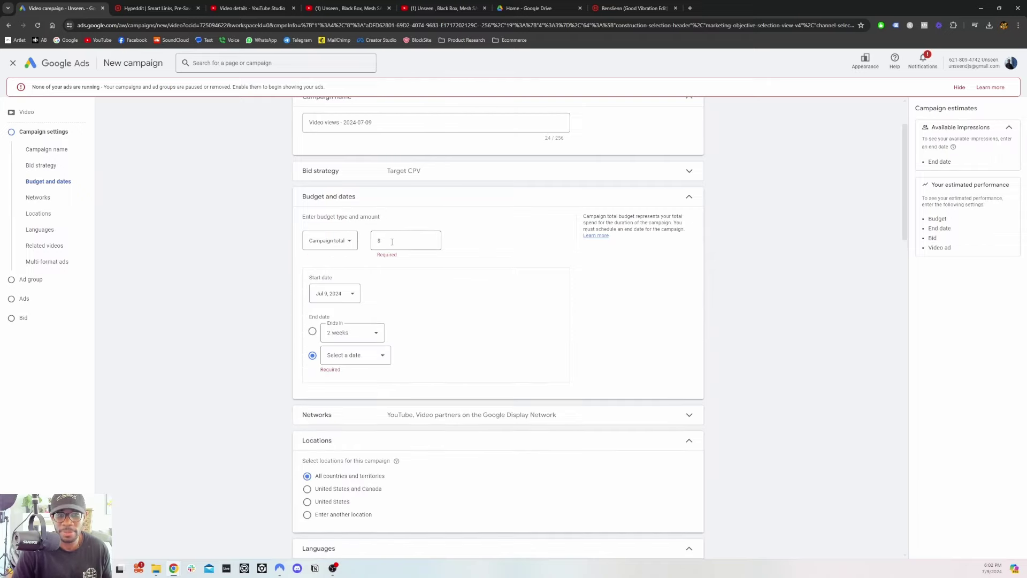
click(388, 243)
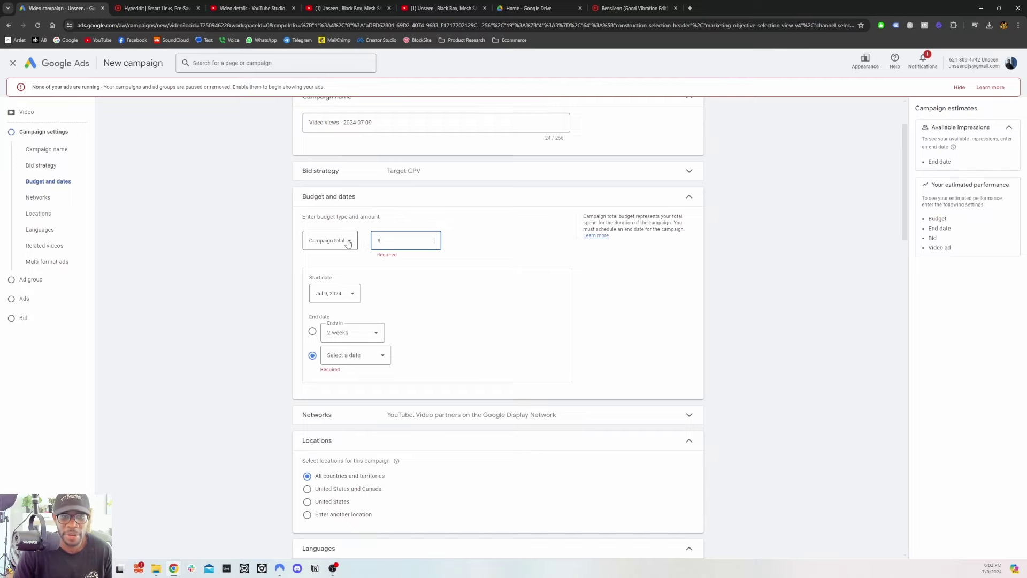
click(342, 241)
click(331, 248)
click(383, 240)
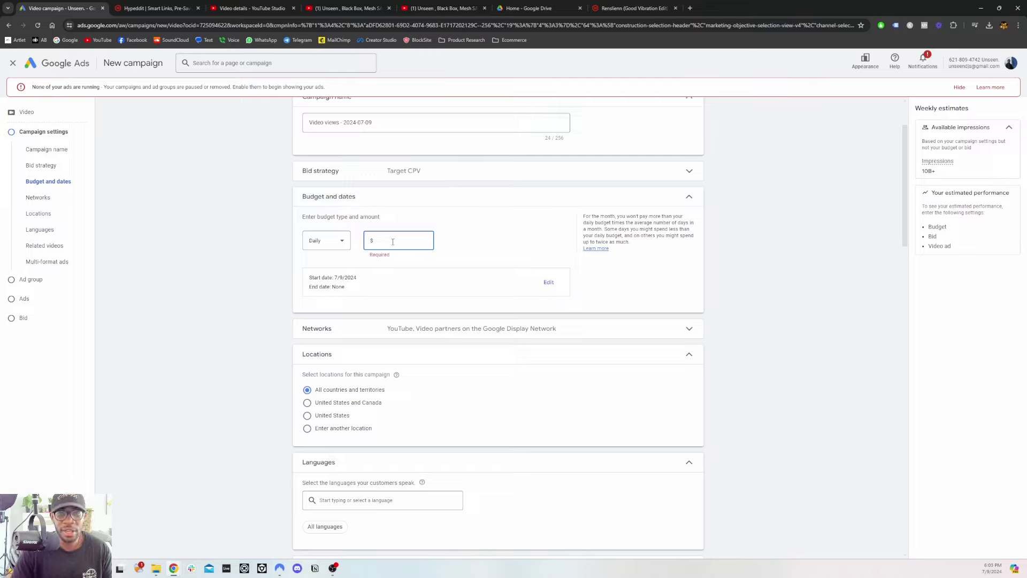
text(5)
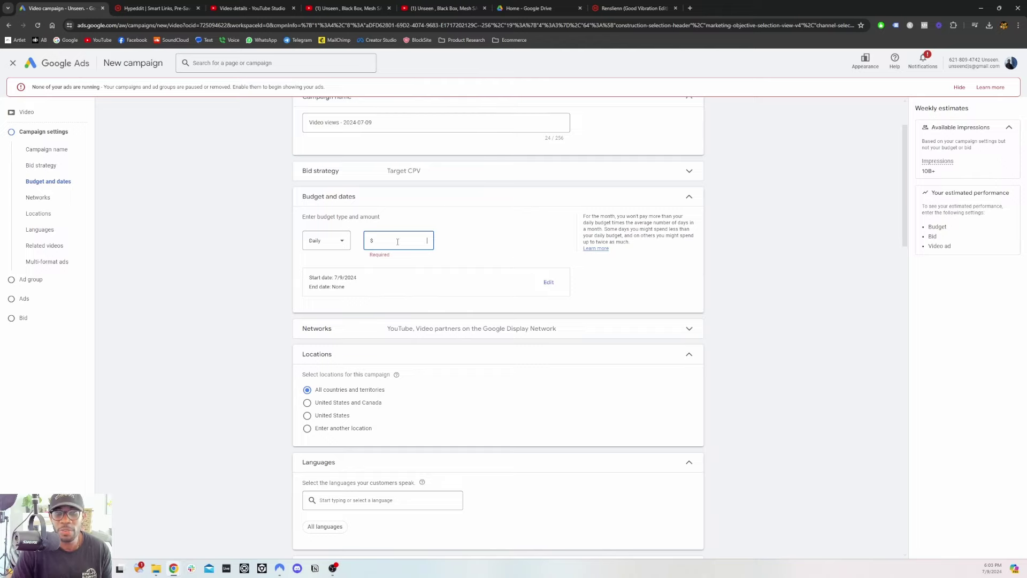
click(279, 280)
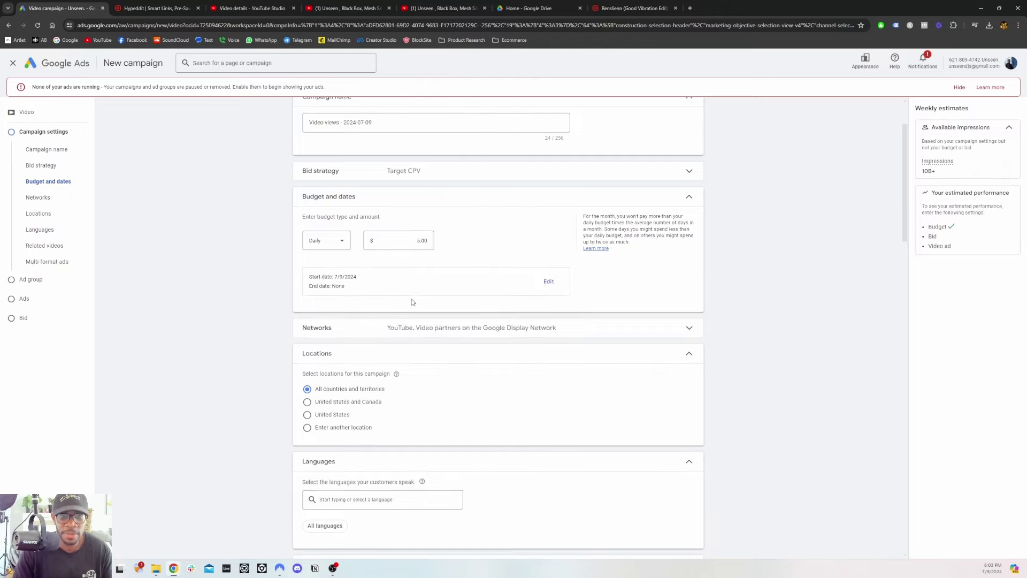
scroll(420, 302, down, 2)
Limit the campaign's networks to YouTube by removing Google Display Network video partners
click(687, 248)
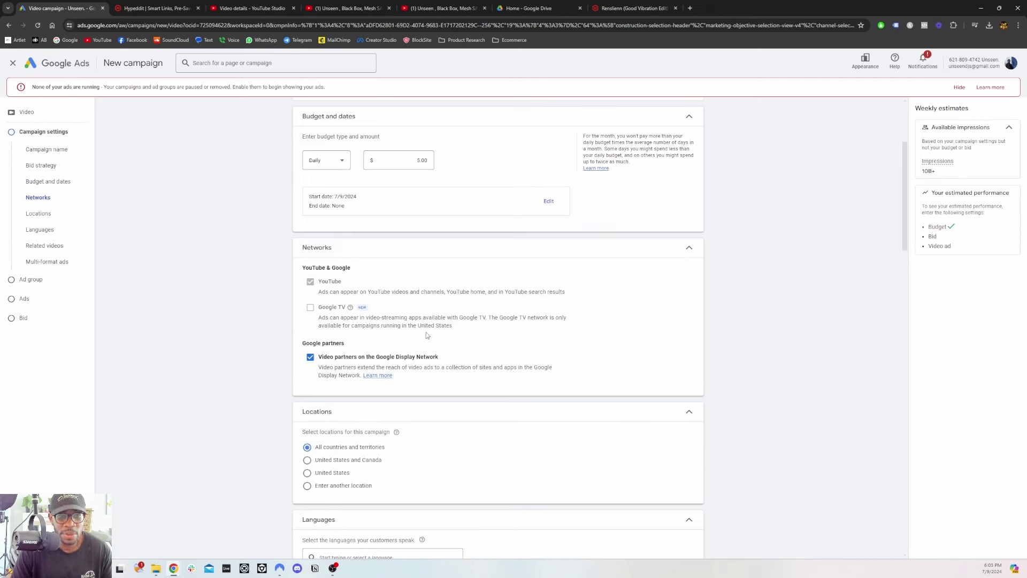
click(310, 359)
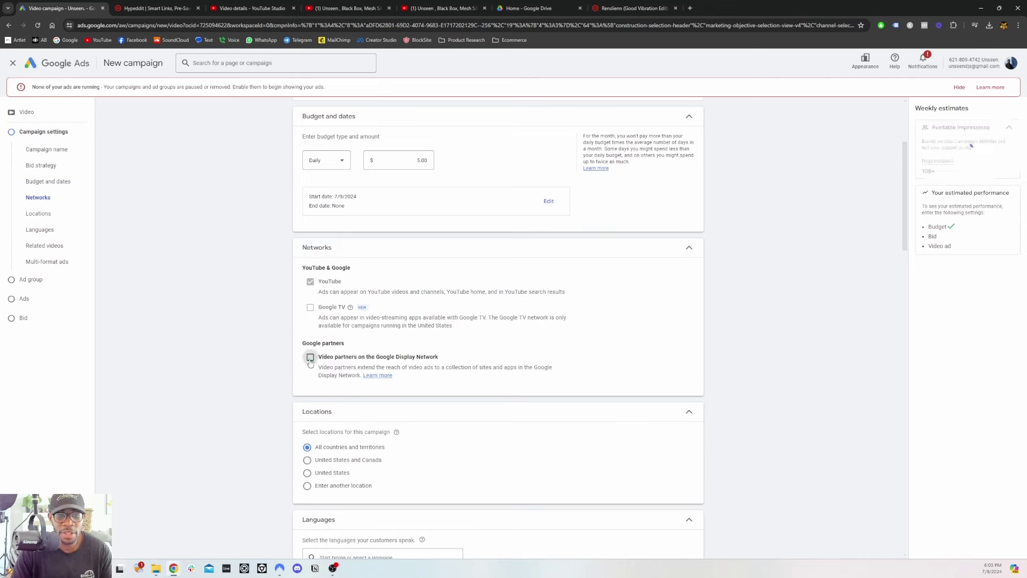
click(684, 242)
scroll(469, 262, down, 2)
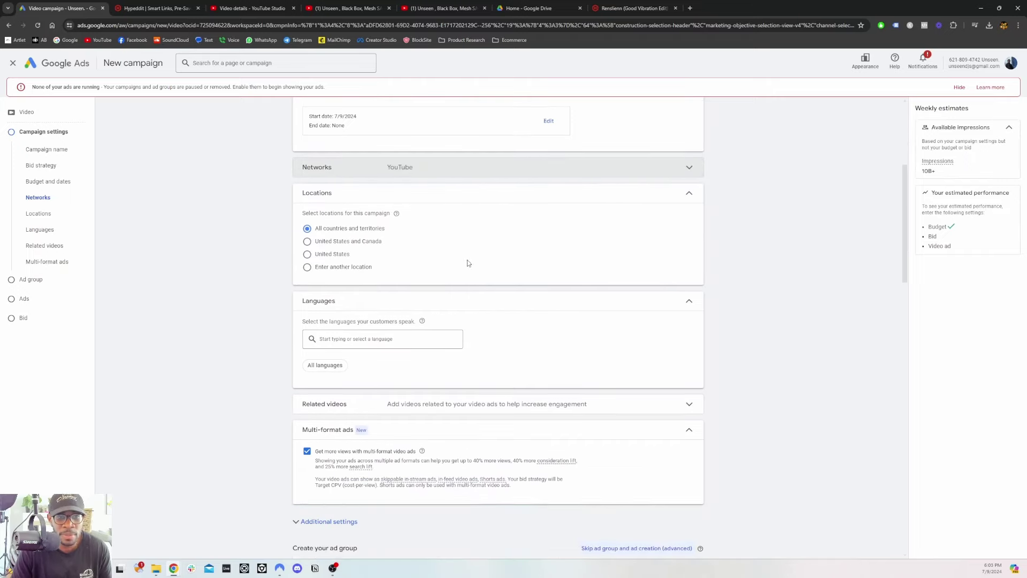
scroll(468, 263, down, 1)
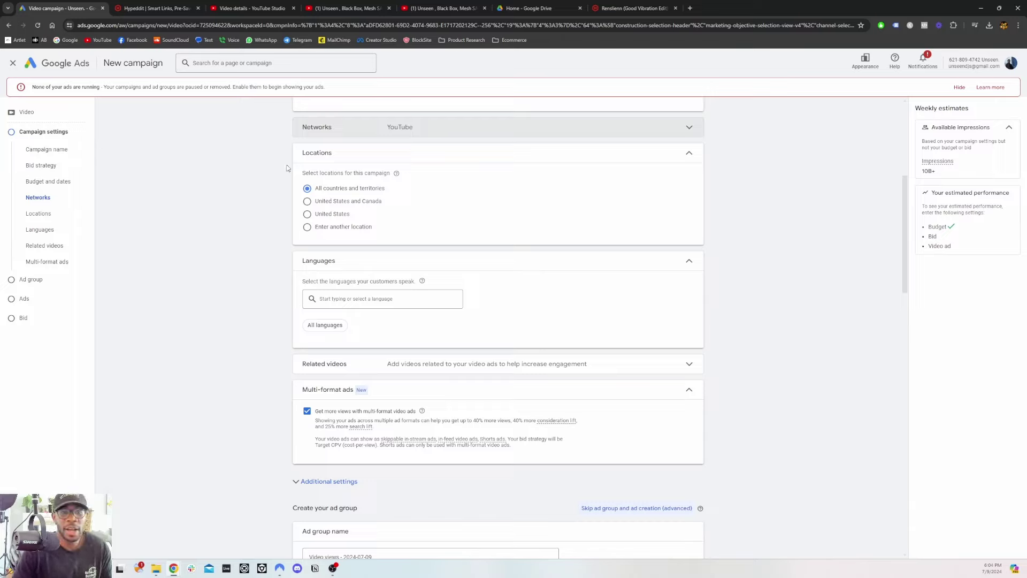
Target the campaign's locations at the United States and Canada
click(307, 202)
scroll(237, 294, down, 2)
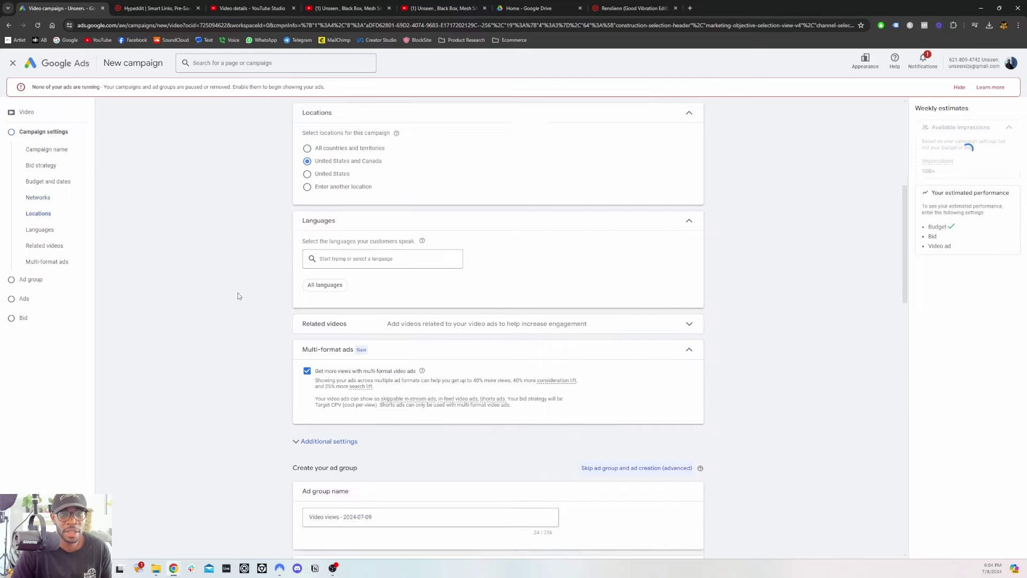
scroll(377, 244, down, 3)
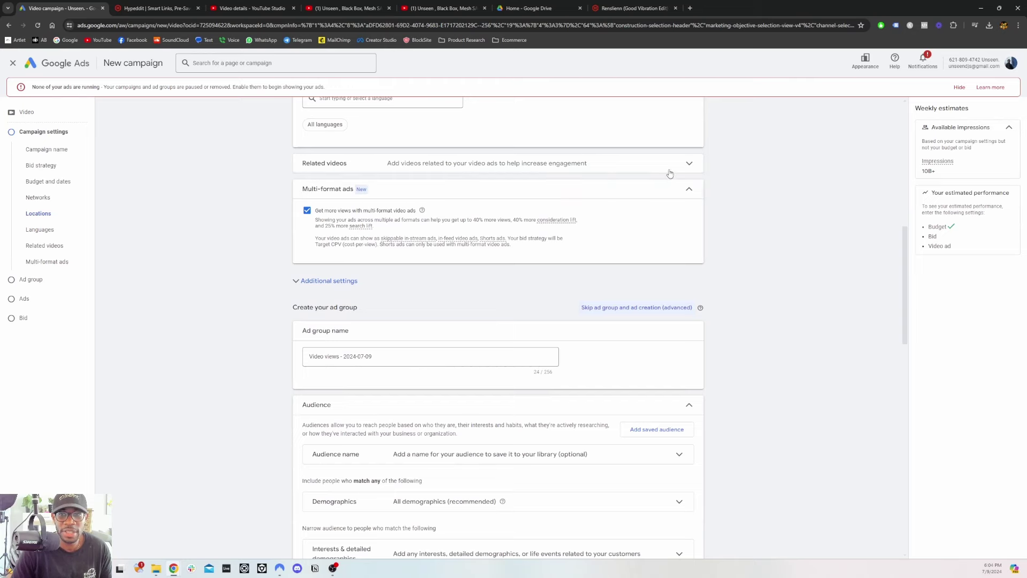
Expand Related videos and Additional settings to reveal the Frequency capping options
click(688, 163)
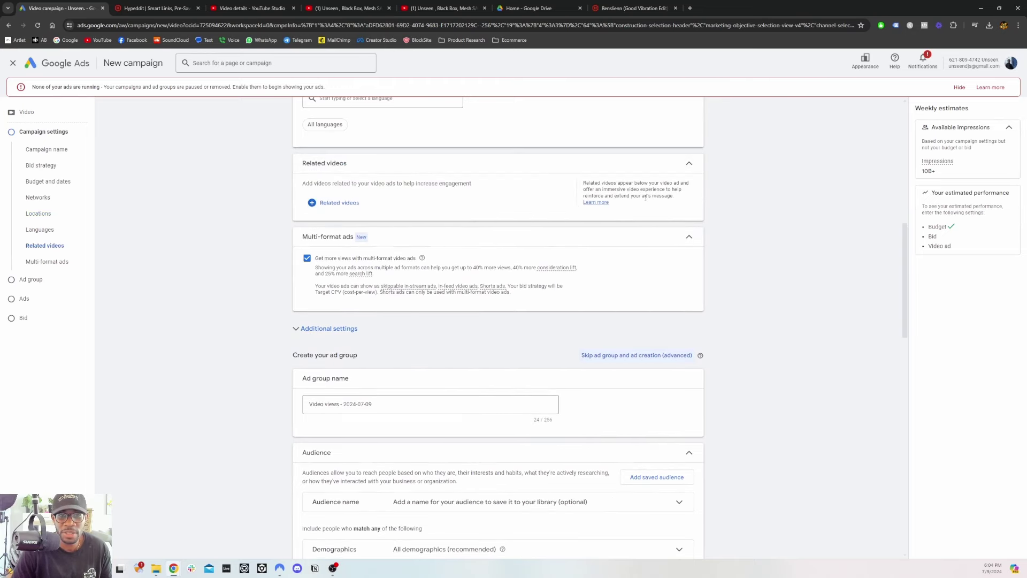
scroll(338, 187, down, 2)
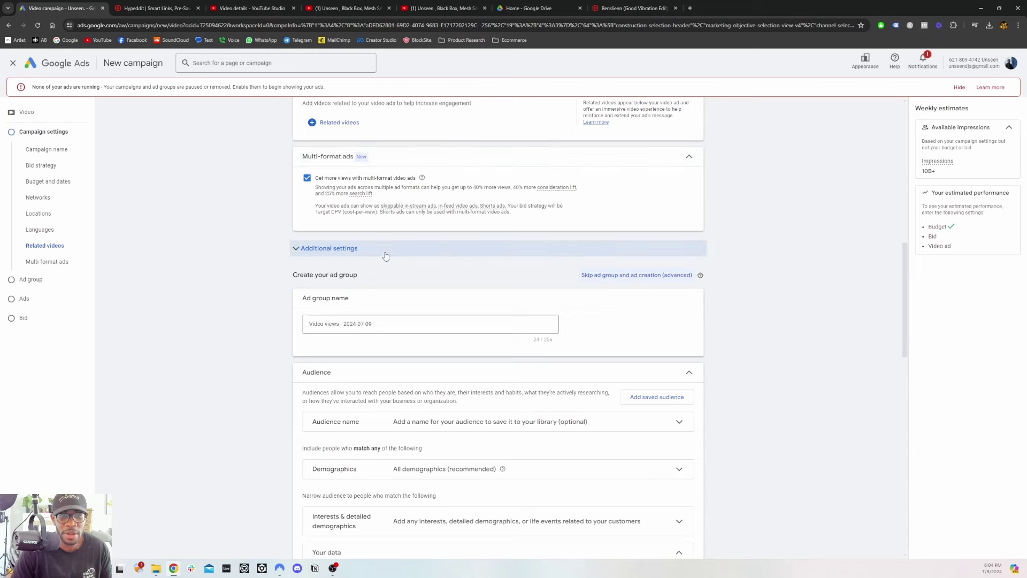
scroll(333, 261, down, 1)
click(342, 208)
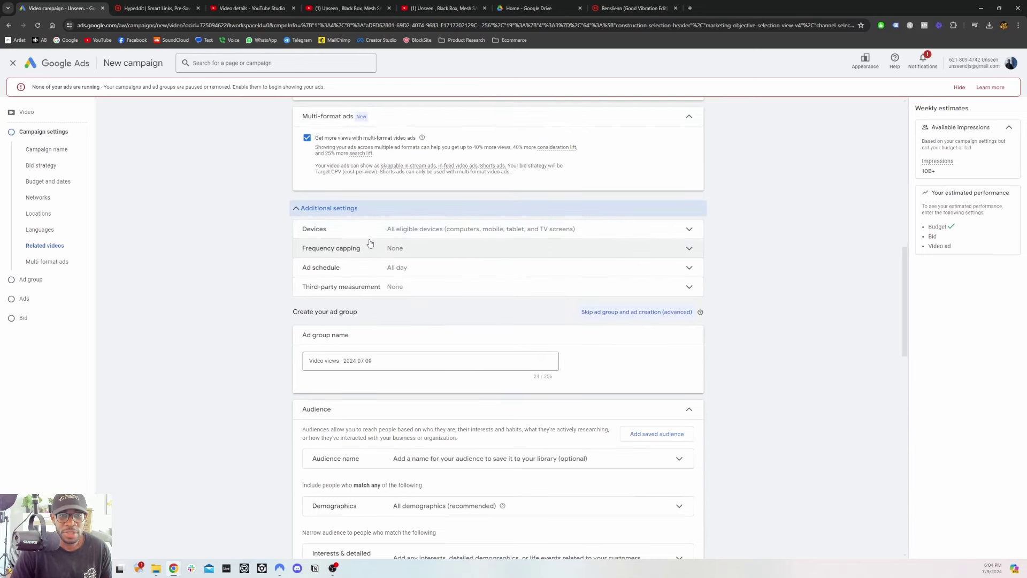
click(398, 252)
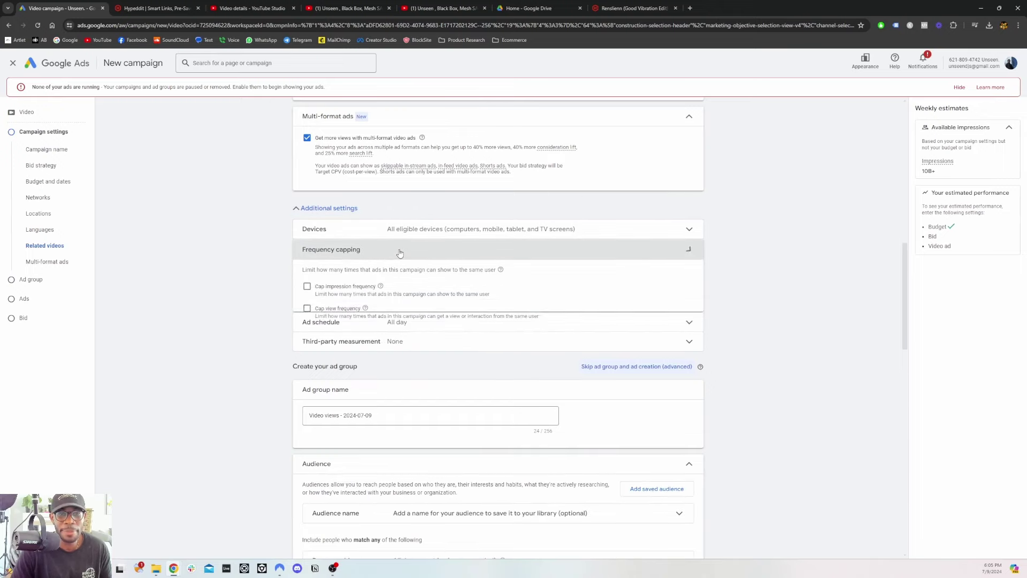
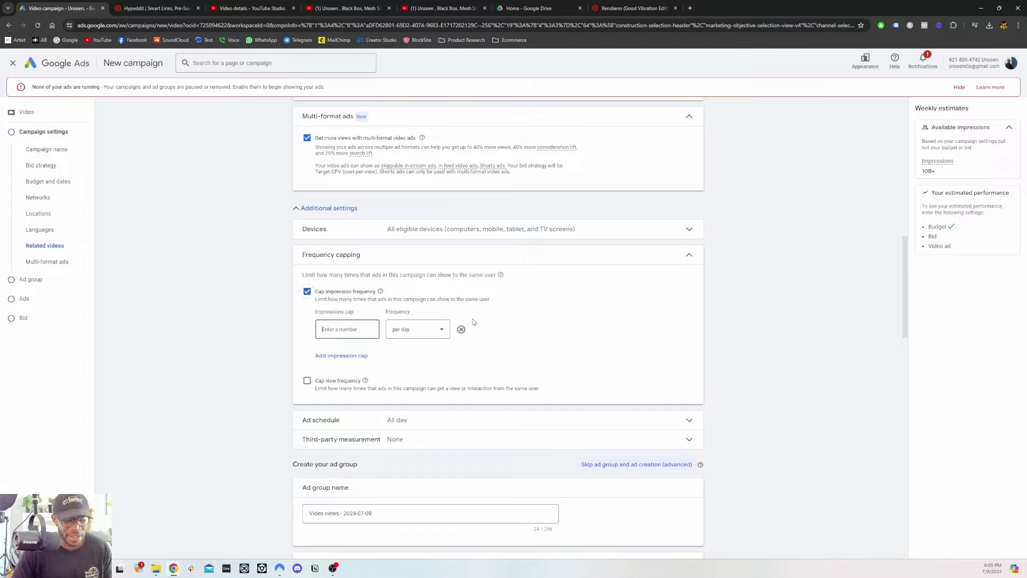
Cap frequency at 5 impressions and 5 views per user per day
text(5)
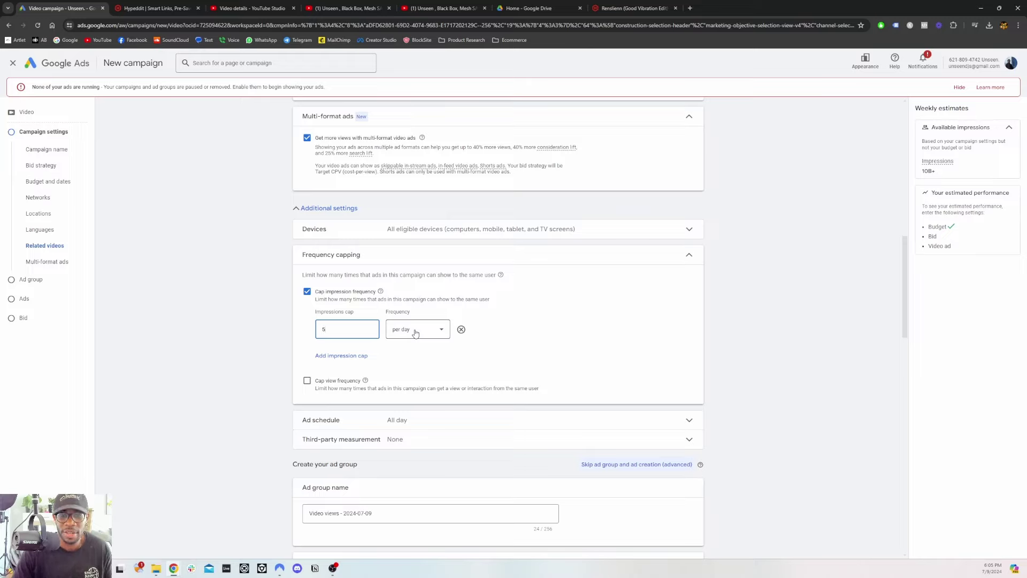
click(309, 381)
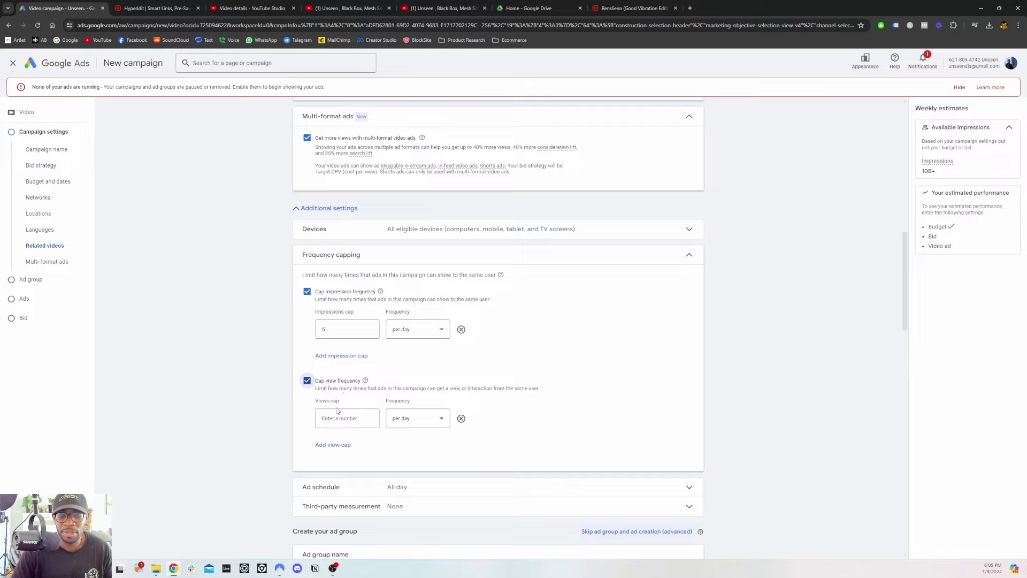
click(337, 419)
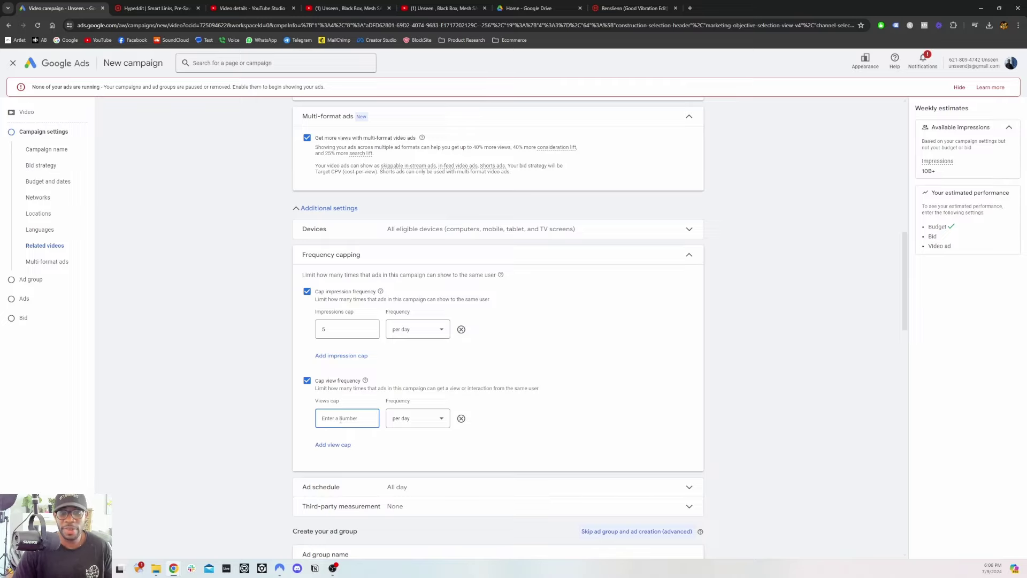
text(5)
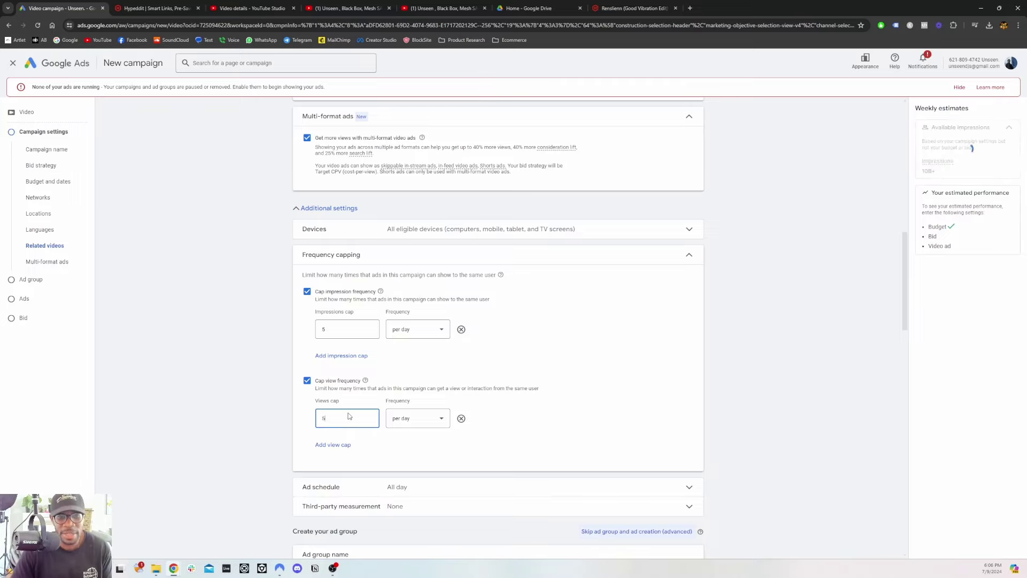
scroll(241, 348, down, 2)
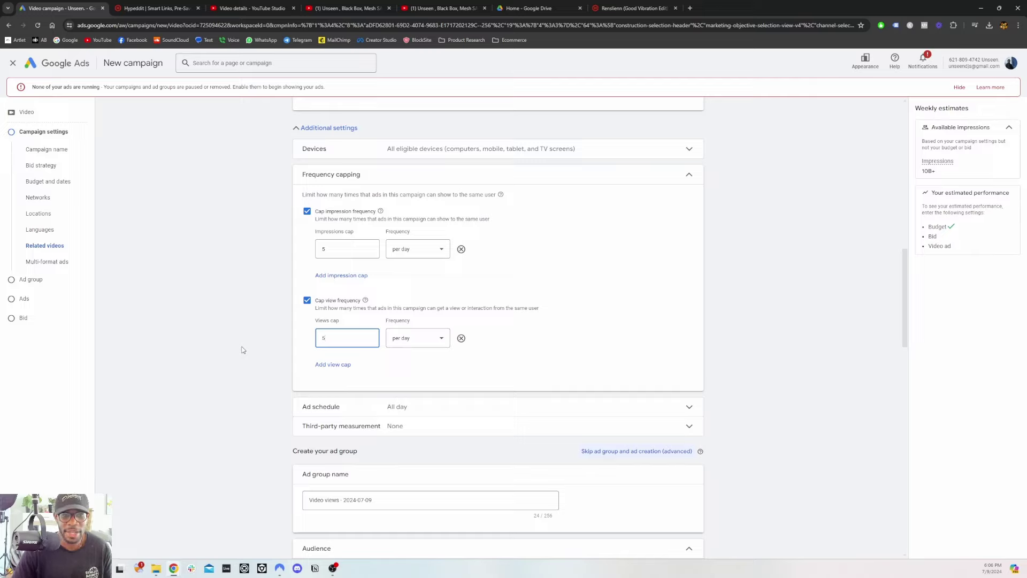
Collapse the Frequency capping section to its summary
click(689, 175)
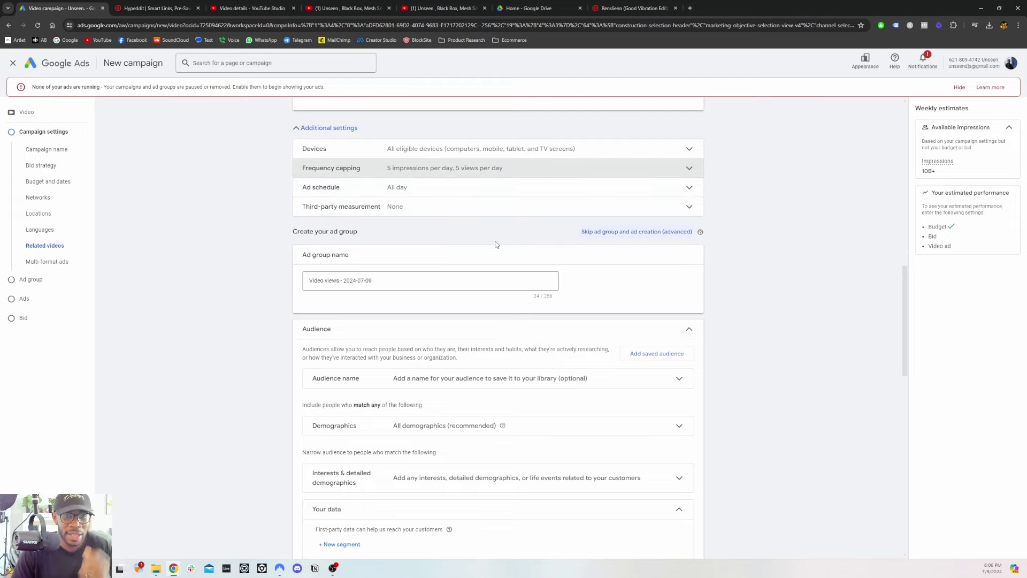
scroll(492, 240, down, 1)
scroll(439, 242, down, 2)
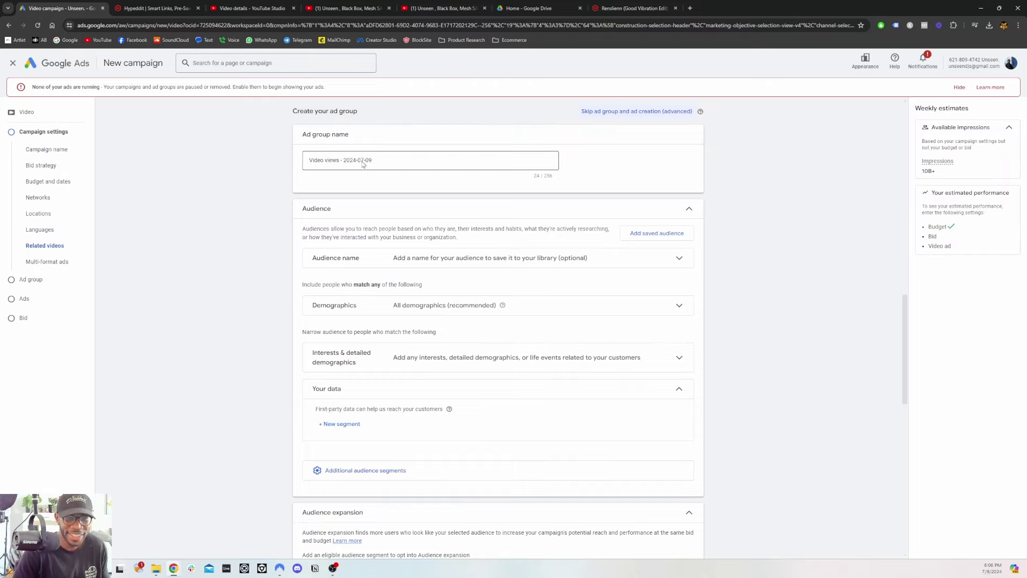
scroll(482, 171, down, 2)
Review Demographics and Additional demographics, keeping all genders, ages, parental statuses and incomes included
click(671, 225)
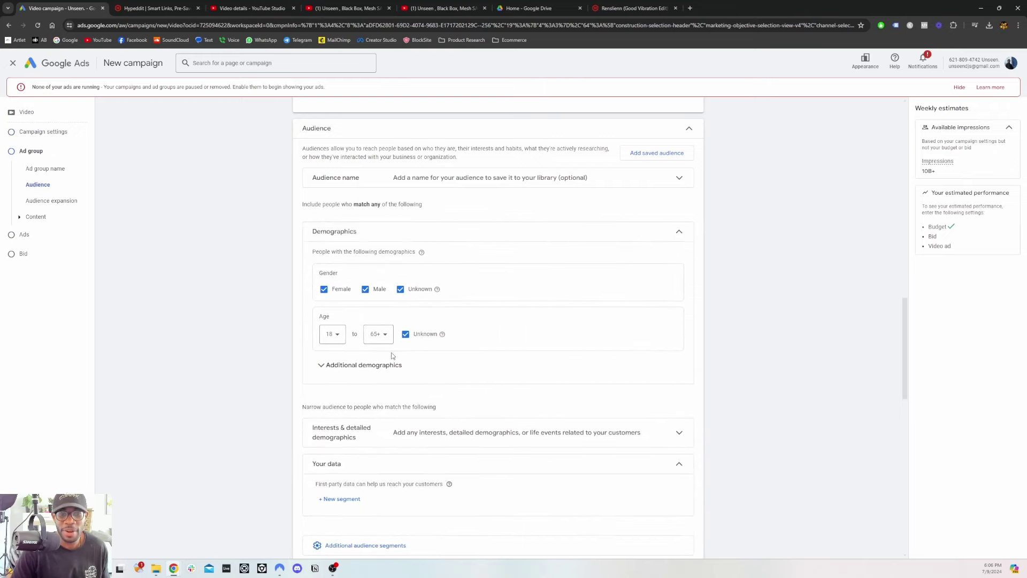
click(343, 367)
scroll(377, 333, down, 2)
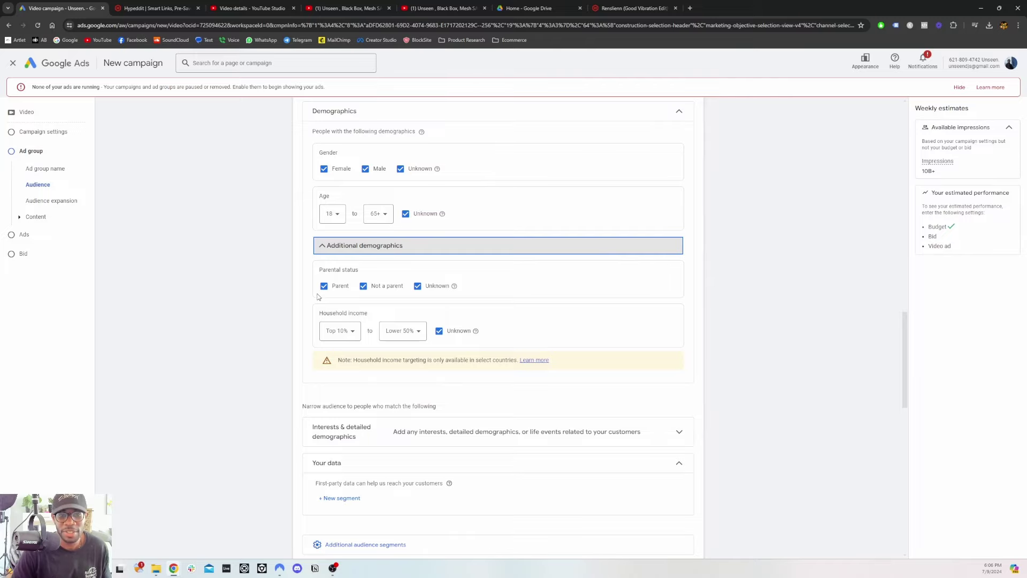
scroll(364, 299, up, 2)
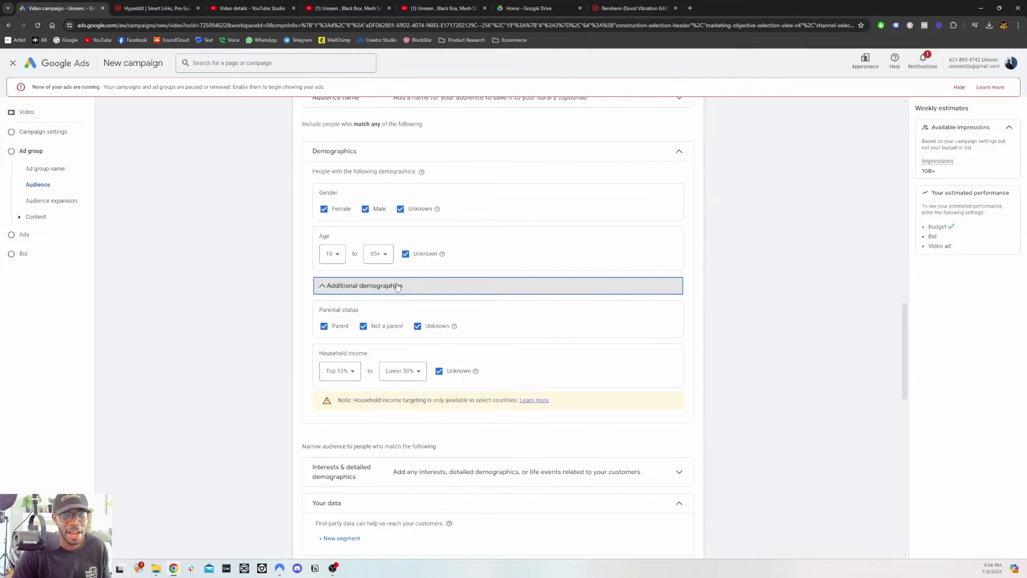
scroll(395, 286, up, 2)
scroll(374, 311, down, 6)
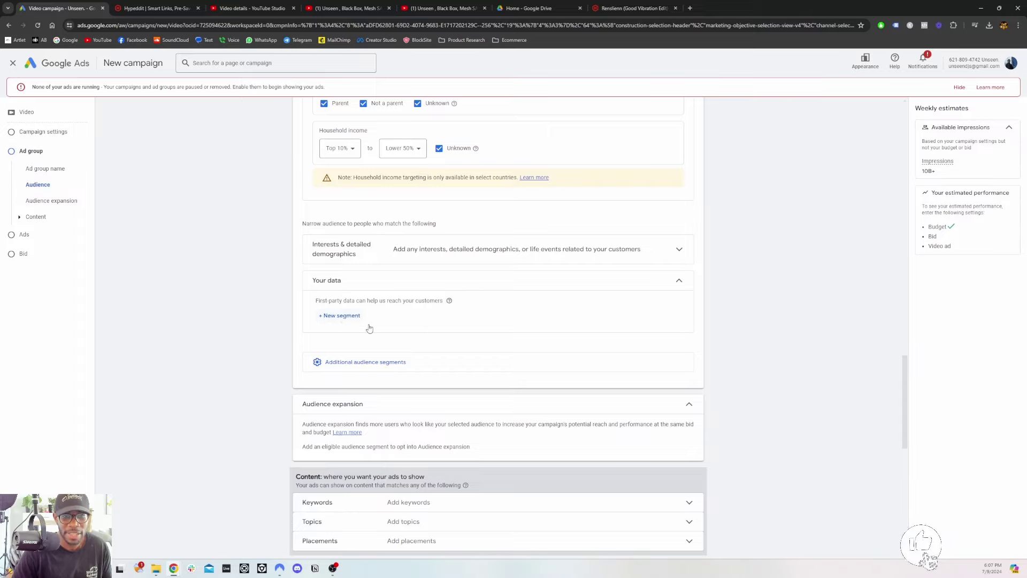
scroll(384, 344, down, 1)
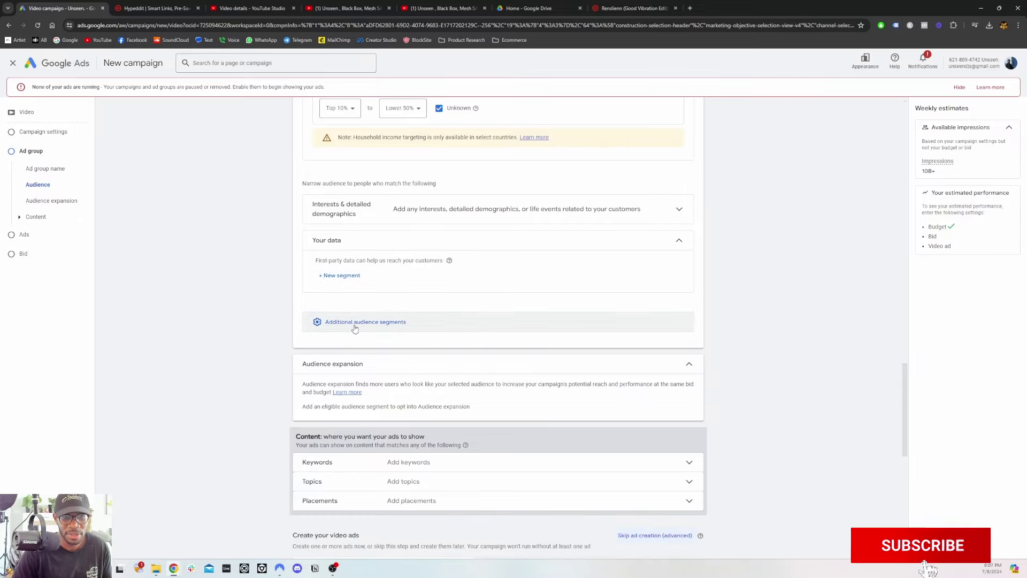
scroll(363, 328, down, 3)
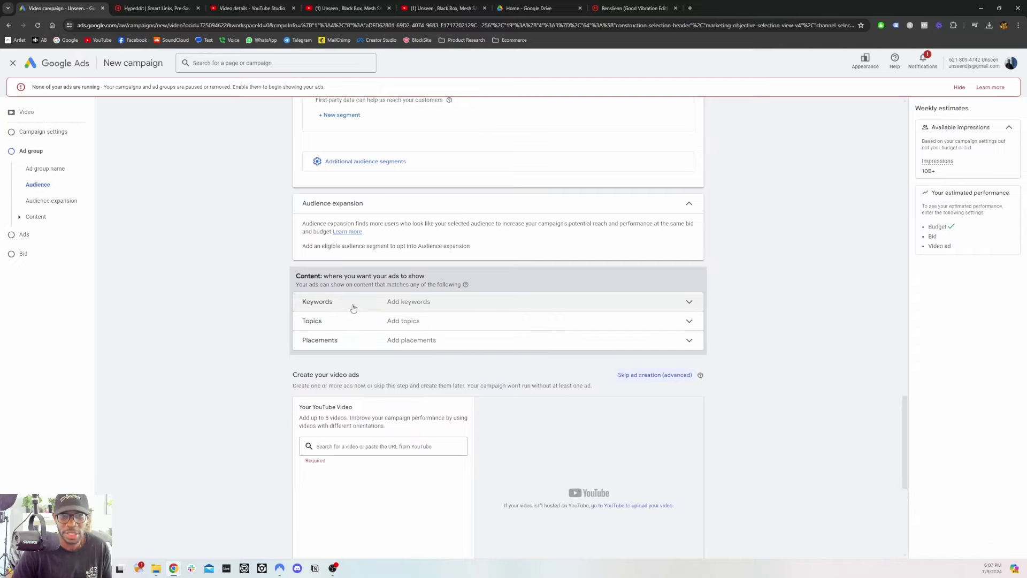
Enter the keywords melodic techno, melodic house and top 10 melodic songs of 2024, one per line
click(408, 303)
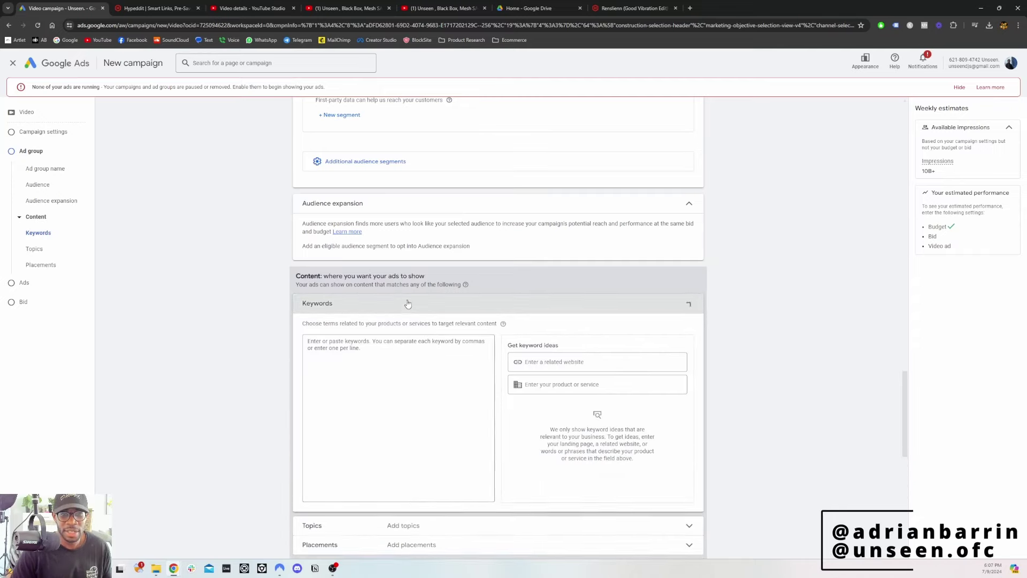
click(362, 355)
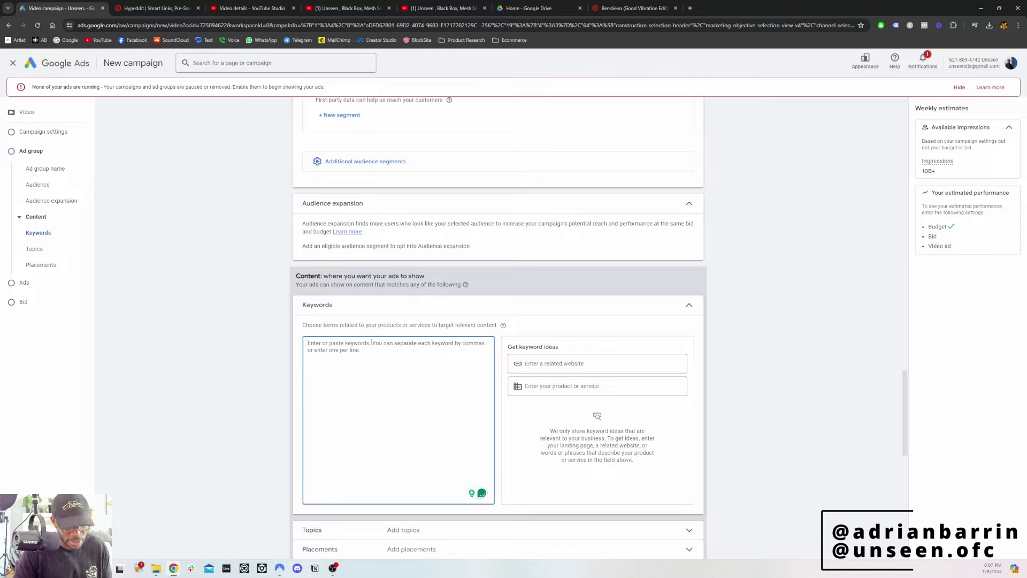
text(melod)
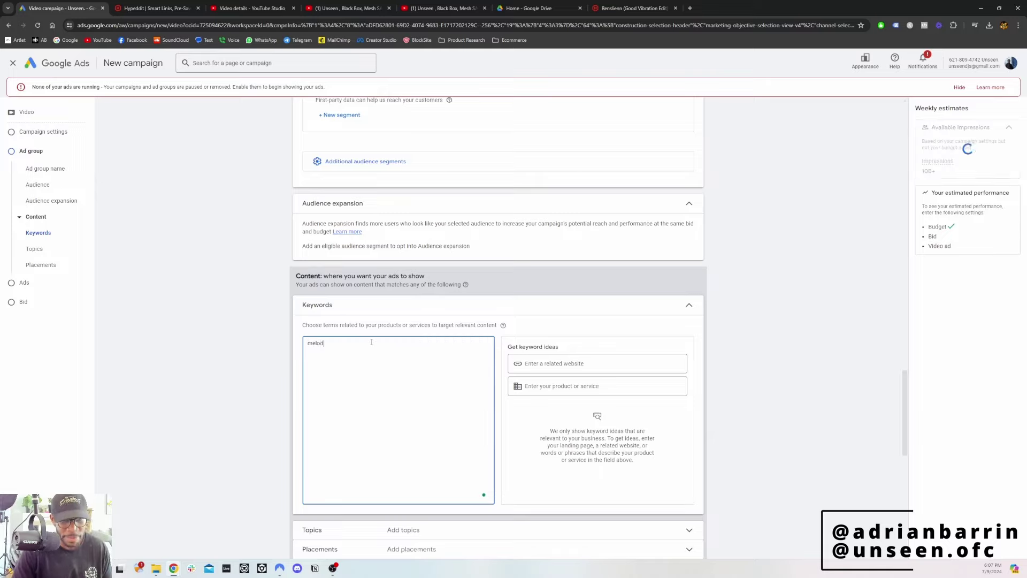
text(ic techno)
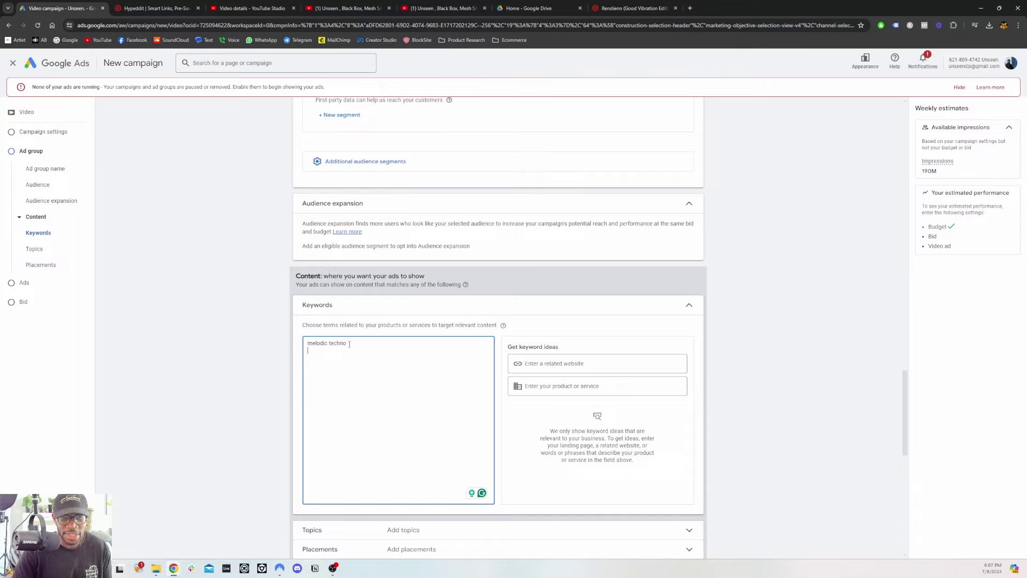
text(mel)
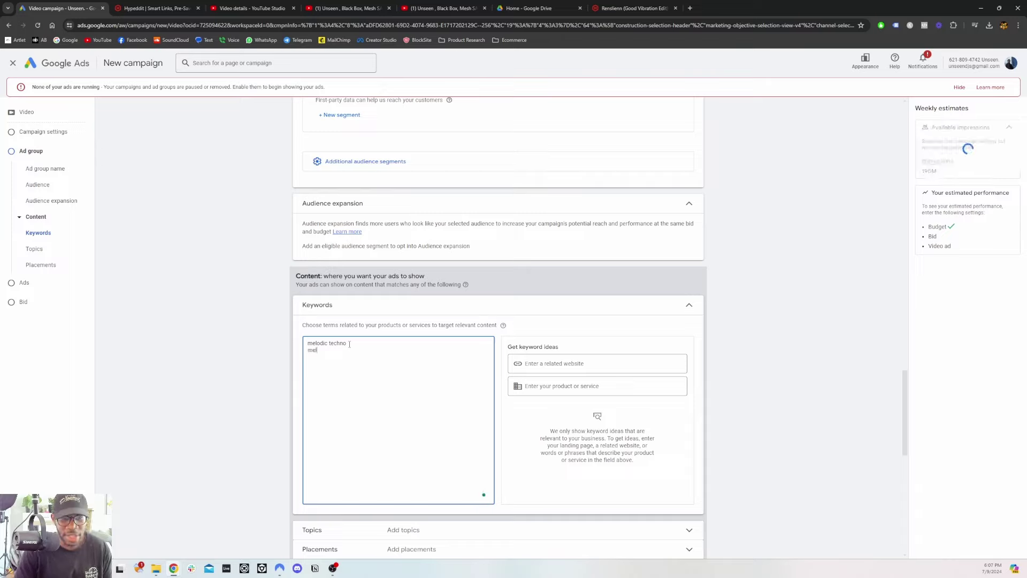
text(odic house)
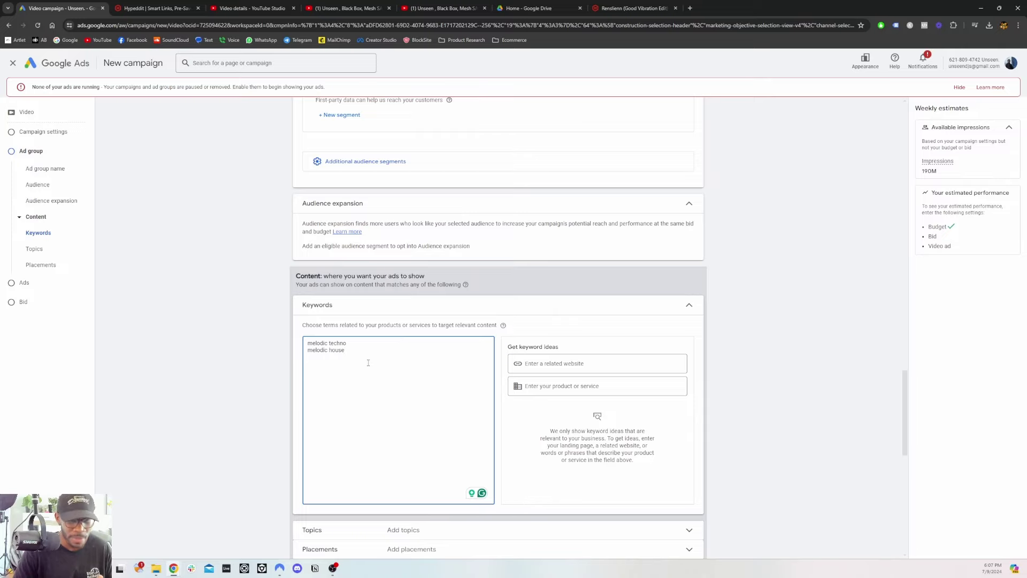
scroll(371, 363, down, 1)
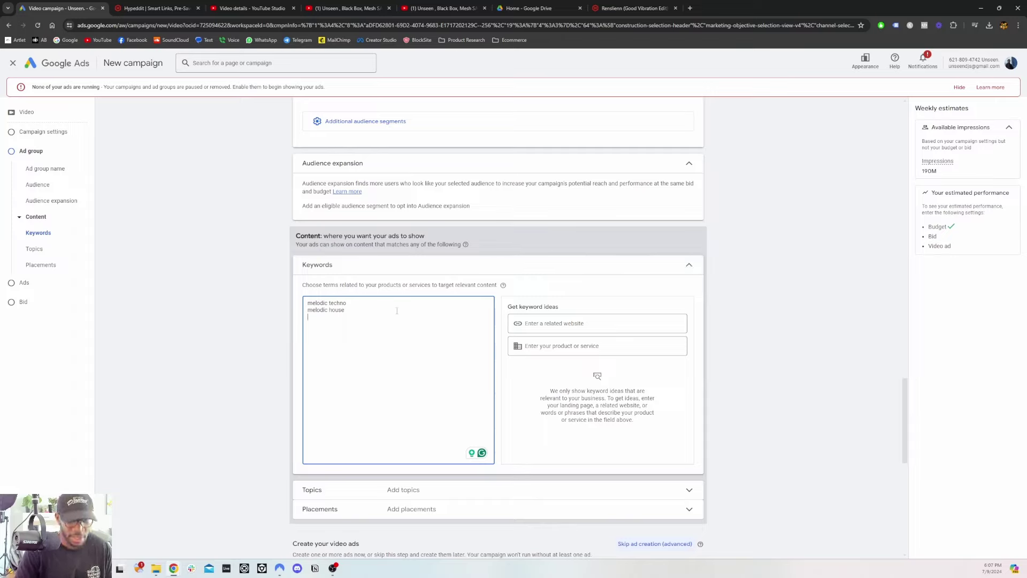
text(top)
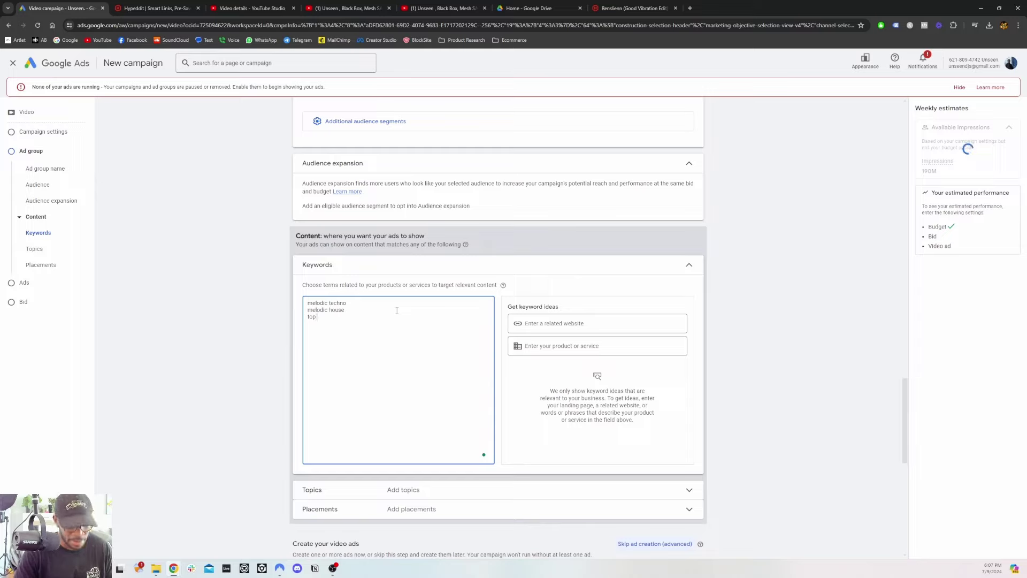
text( 10 melid)
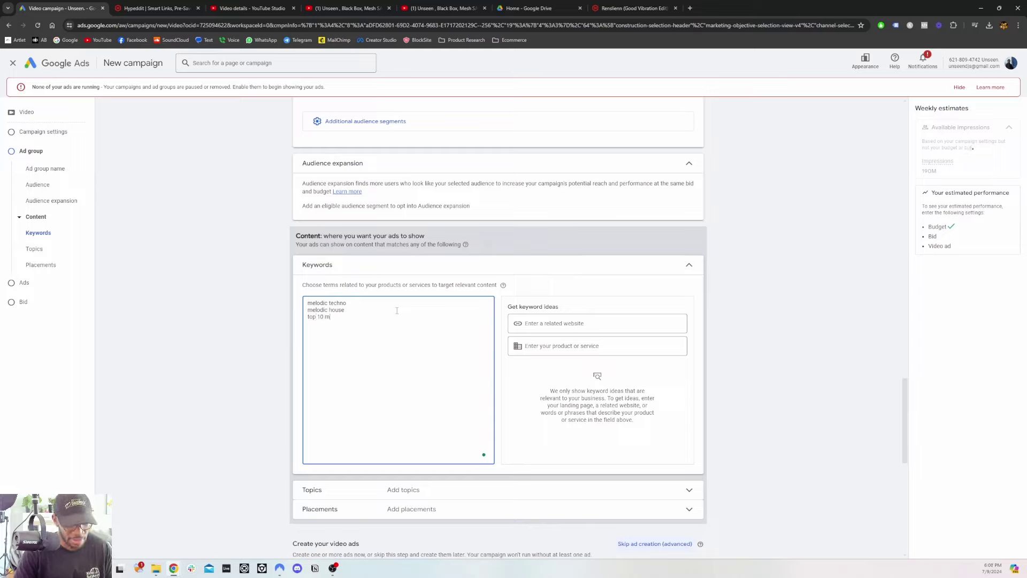
key(BackSpace)
key(BackSpace)
text(odic)
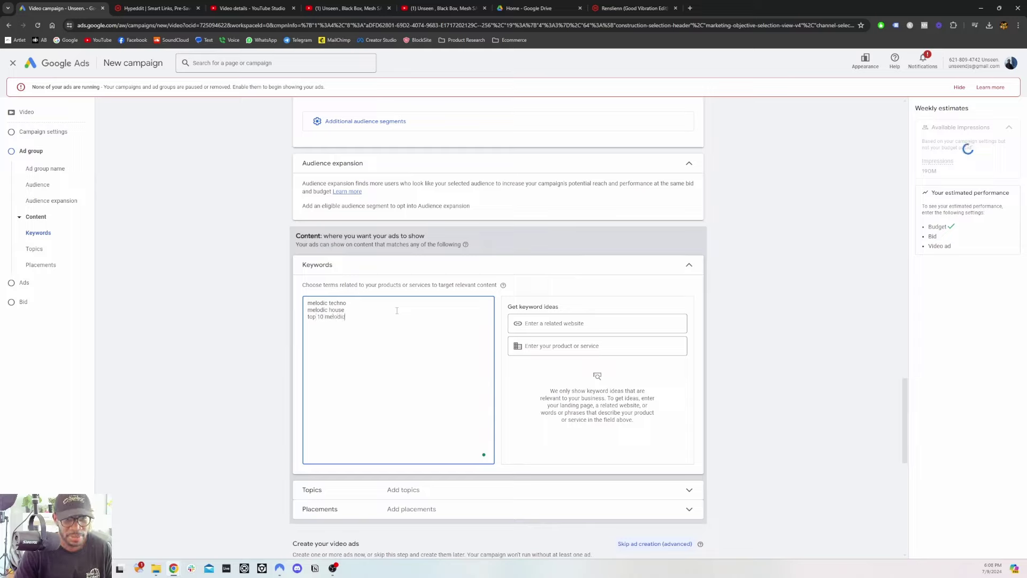
text( songs o)
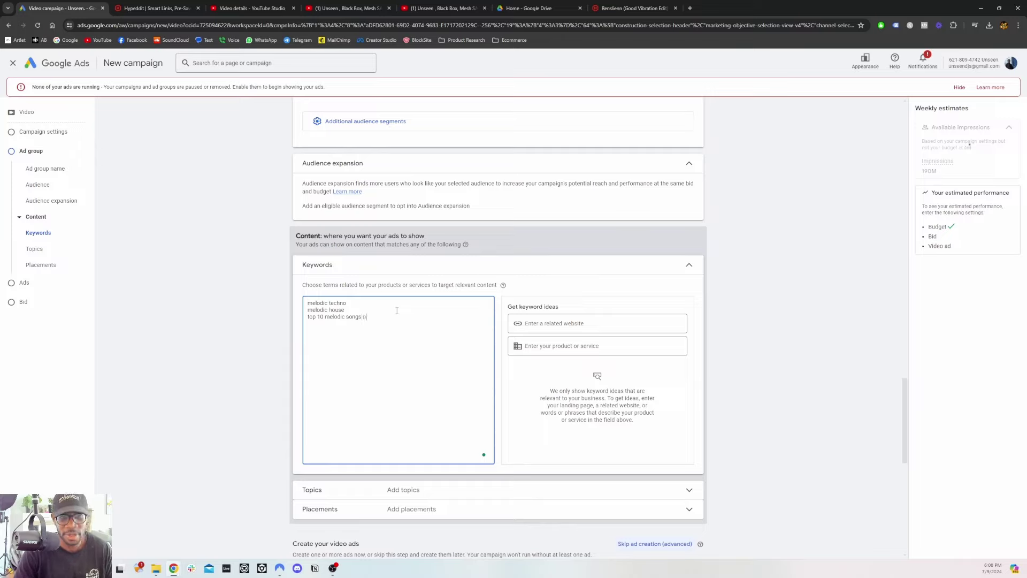
text(f 2025)
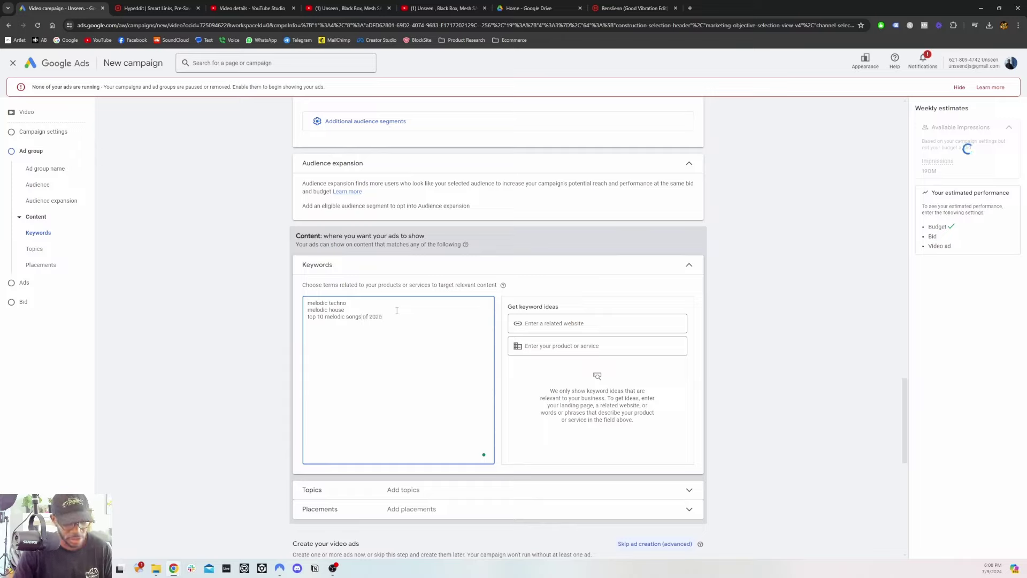
key(BackSpace)
text(4)
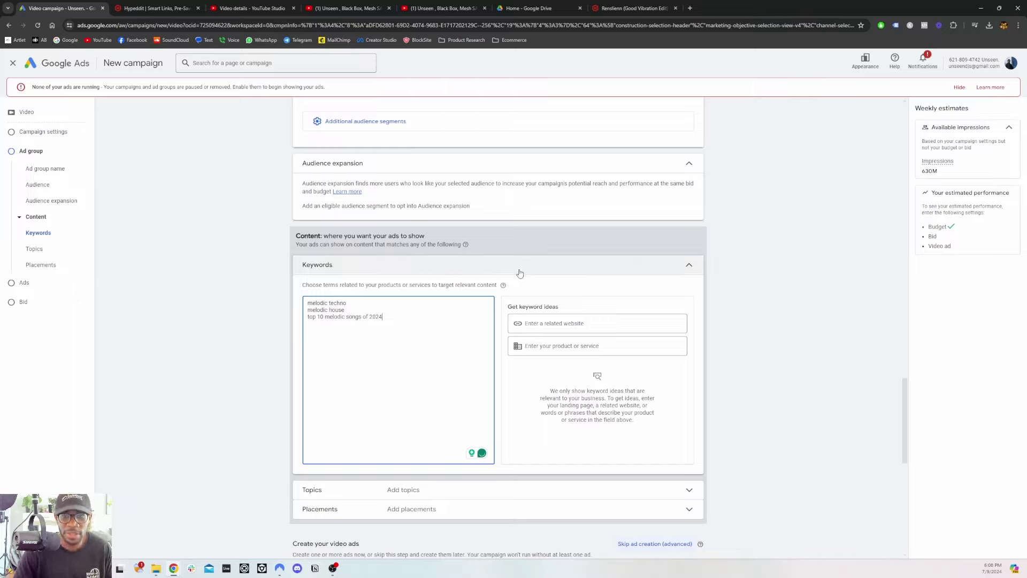
click(688, 266)
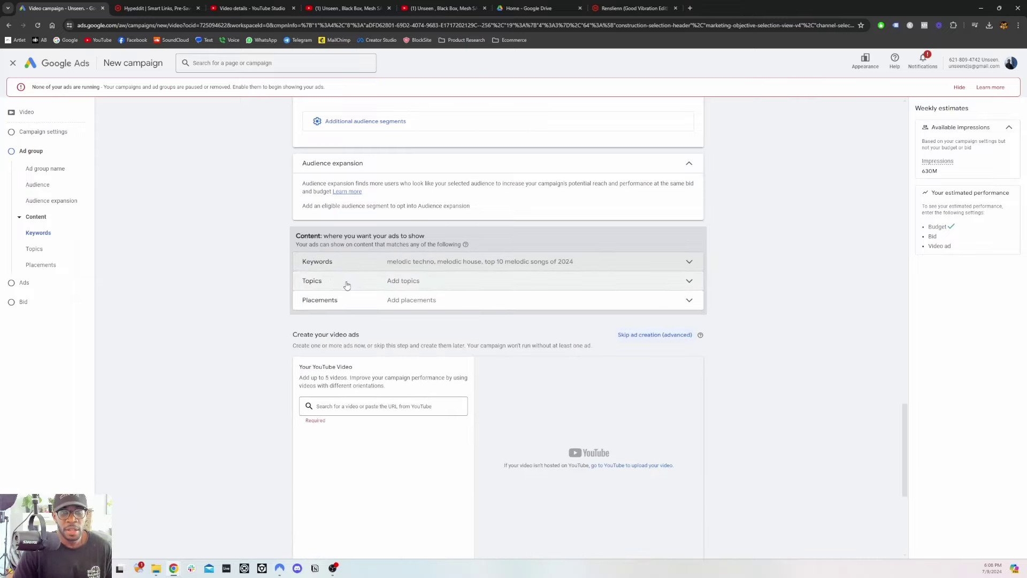
click(348, 284)
click(391, 344)
text(music)
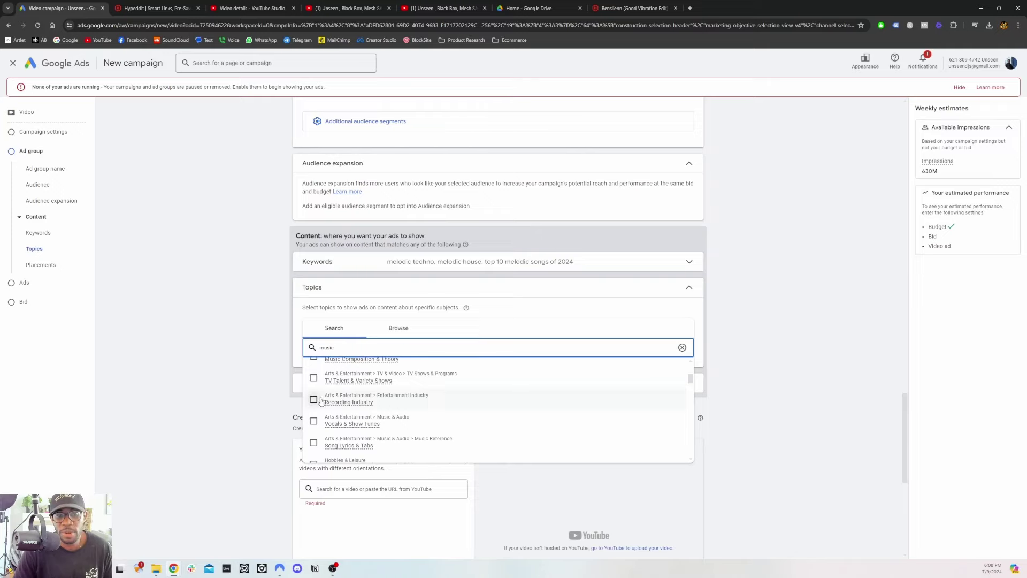
scroll(319, 394, up, 3)
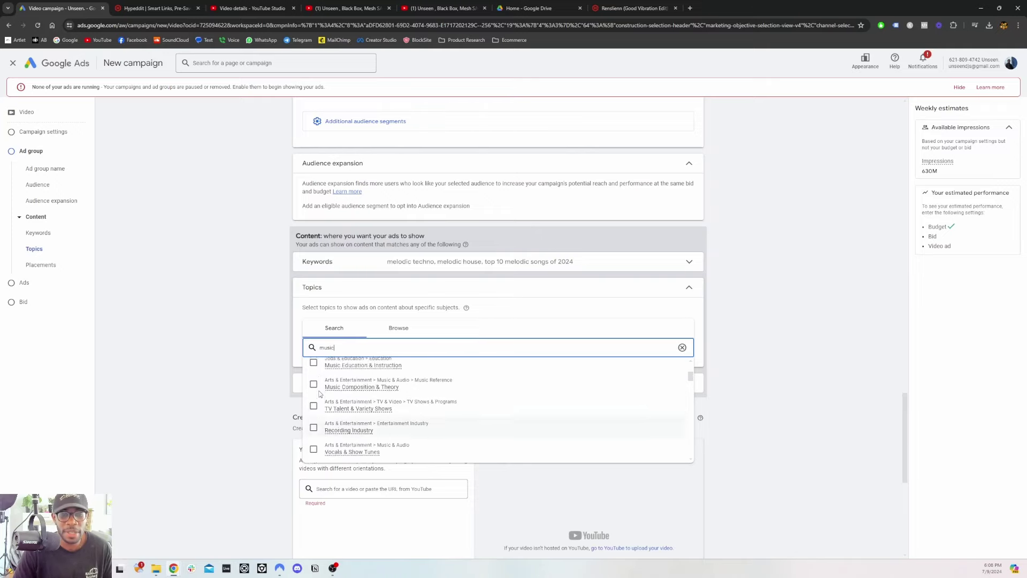
scroll(289, 388, up, 3)
scroll(284, 386, down, 1)
scroll(284, 386, down, 3)
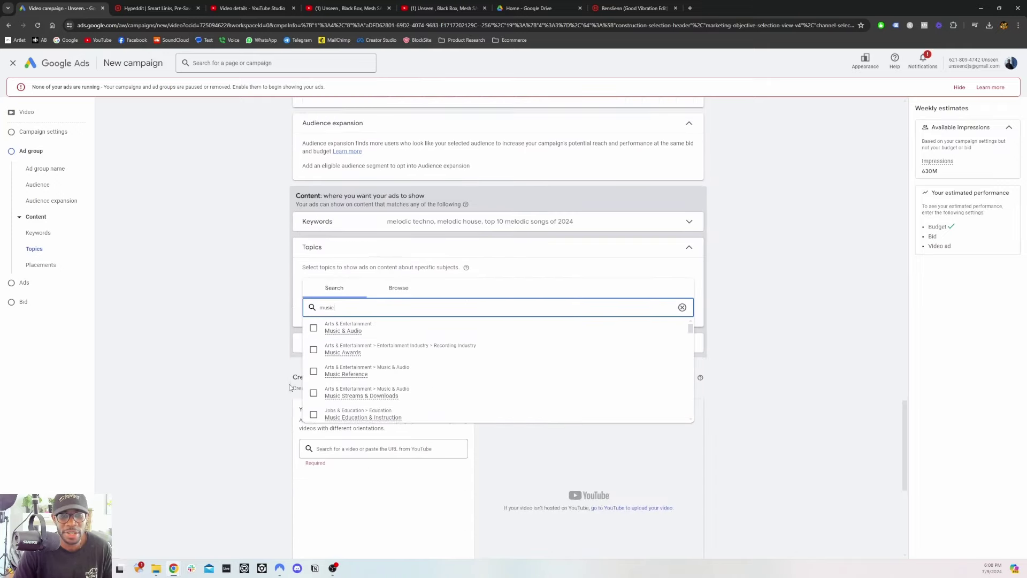
click(293, 345)
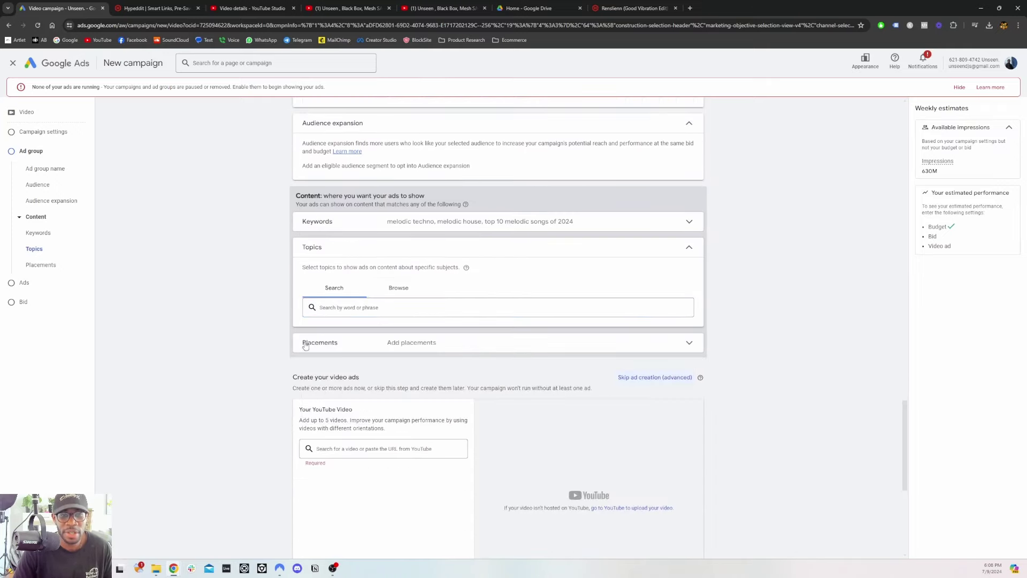
click(339, 308)
text(hip hop)
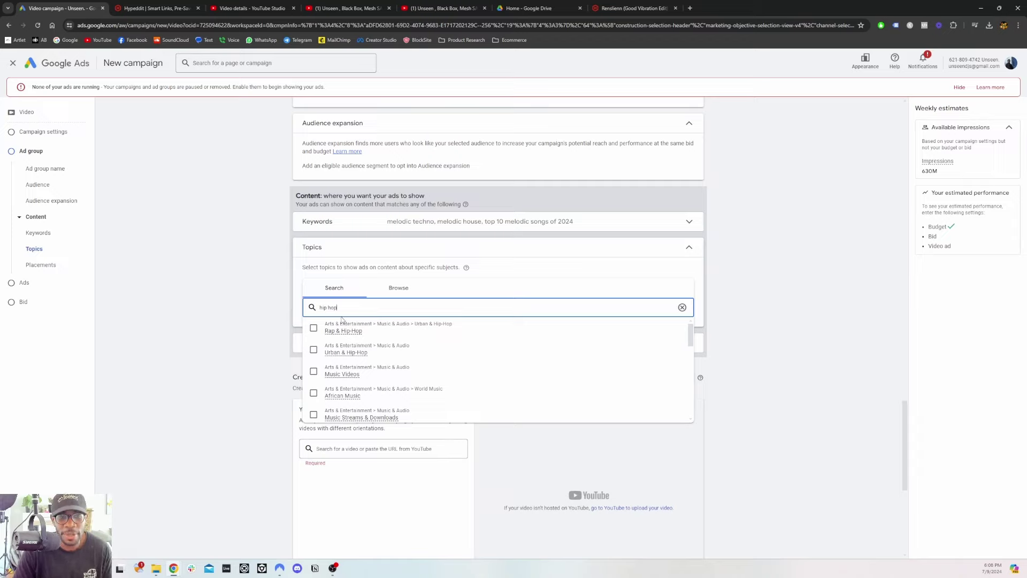
mouse_move(334, 336)
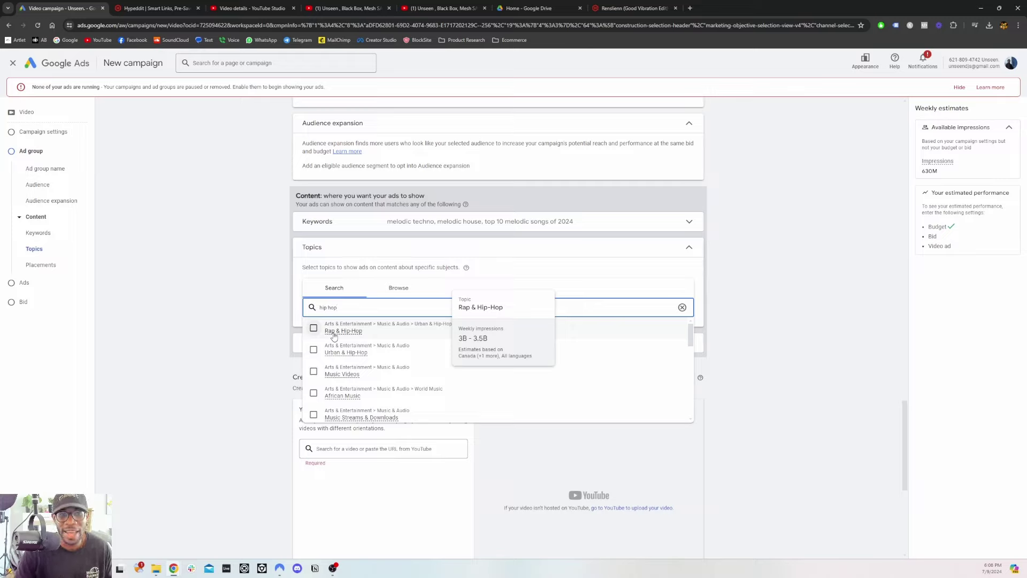
click(262, 336)
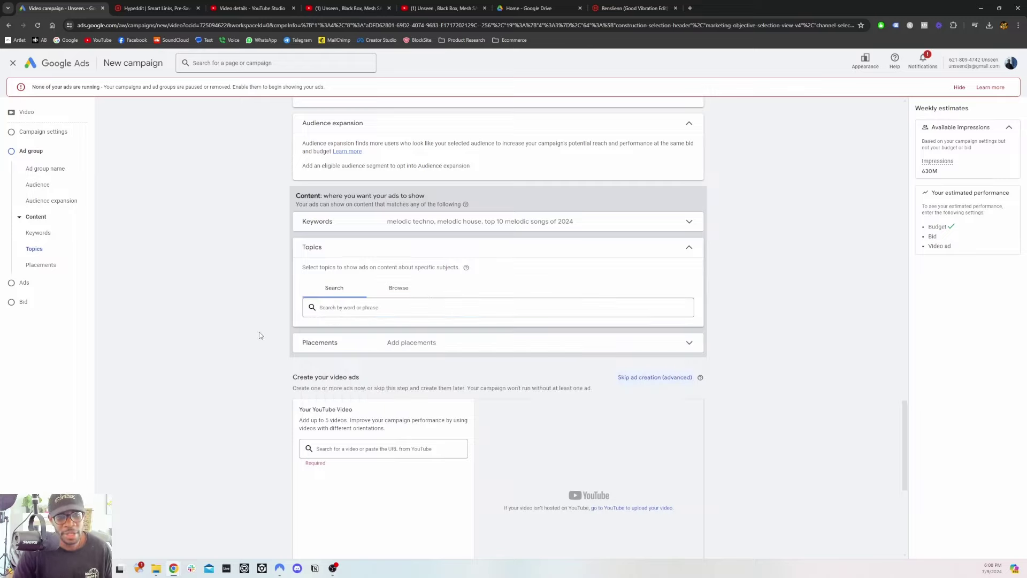
click(316, 347)
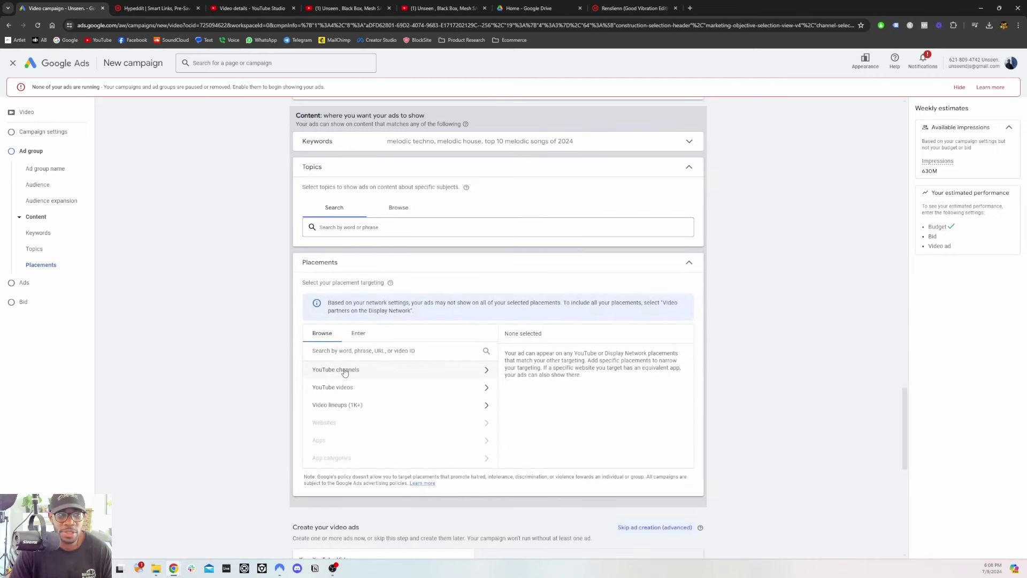
Browse the YouTube channels, YouTube videos and video lineups placement categories
scroll(342, 370, down, 2)
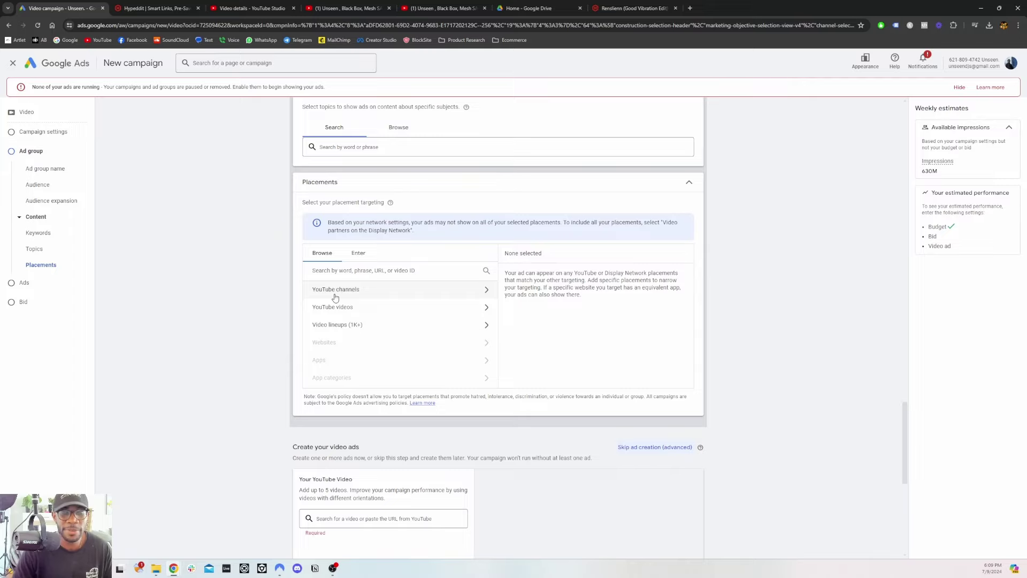
click(335, 293)
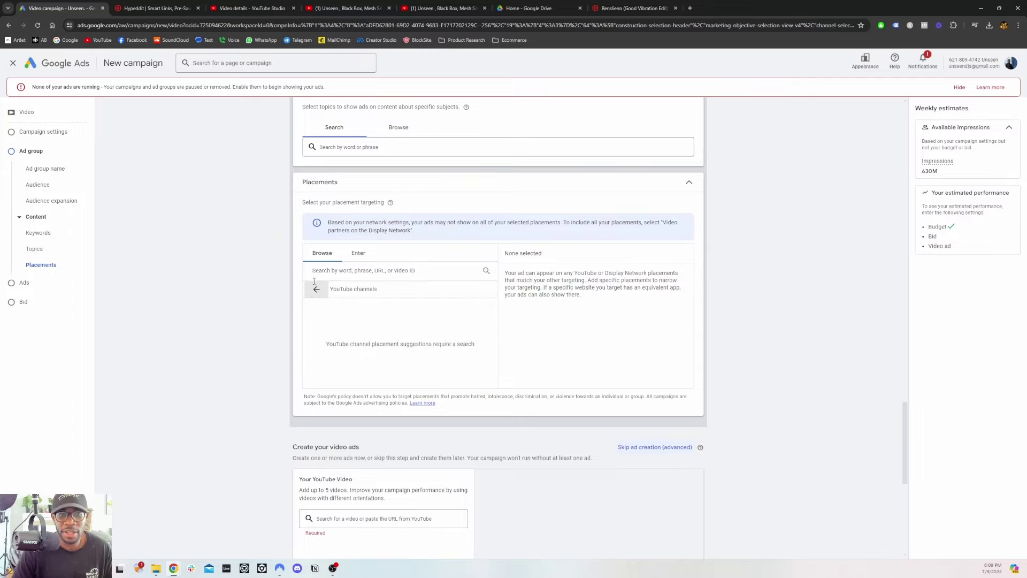
click(318, 289)
click(338, 308)
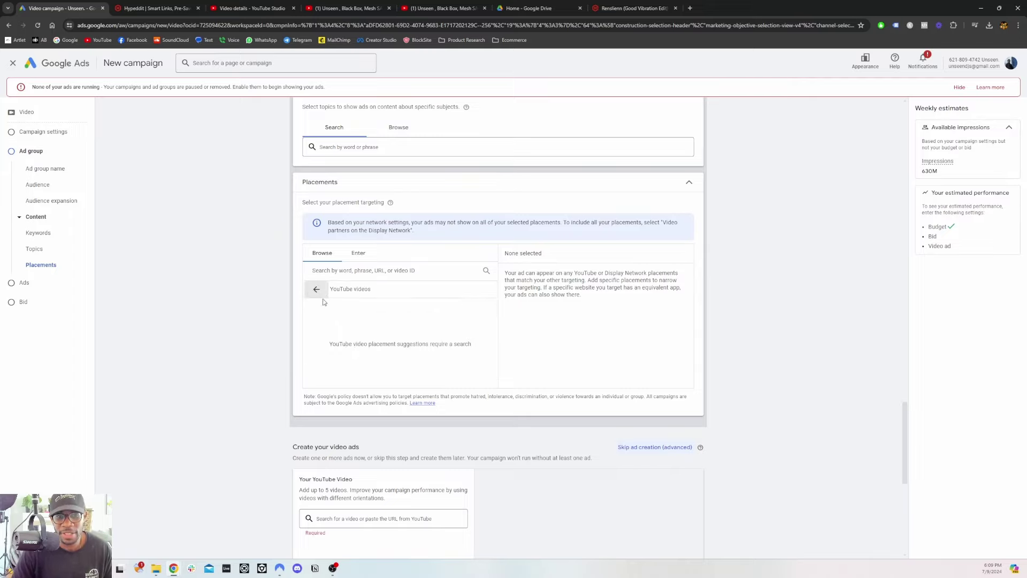
click(318, 293)
scroll(321, 297, down, 1)
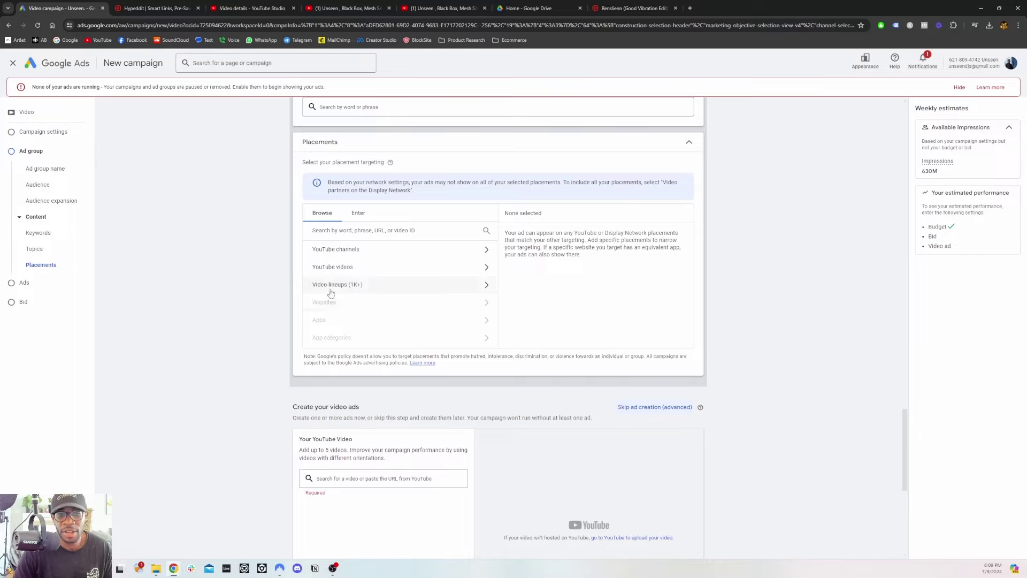
click(342, 288)
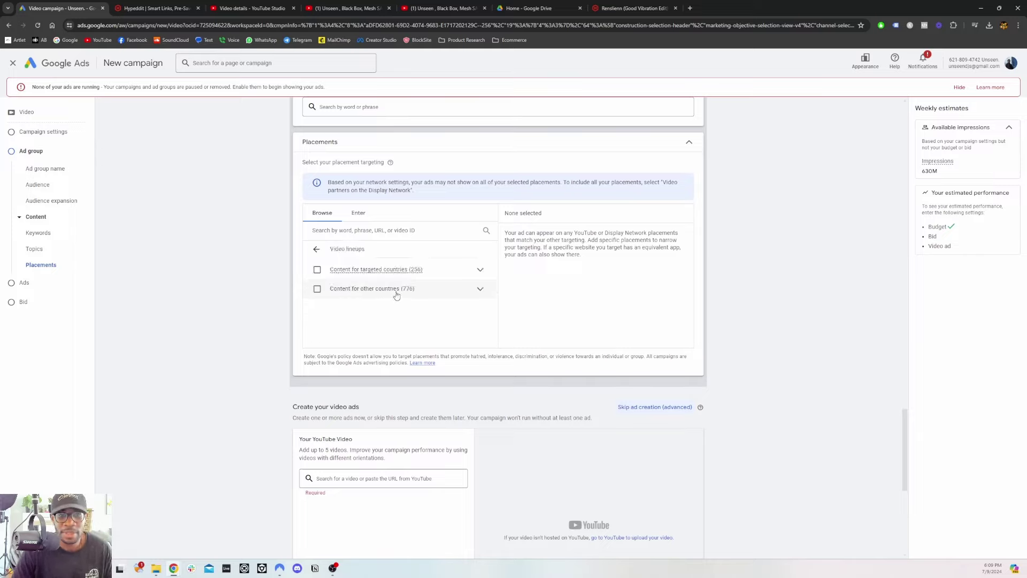
click(316, 249)
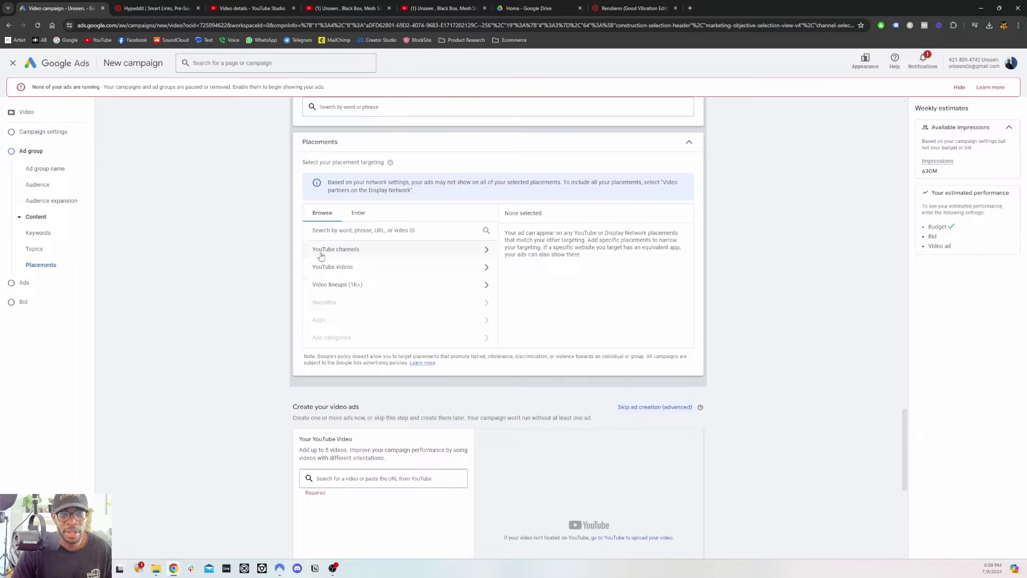
click(359, 250)
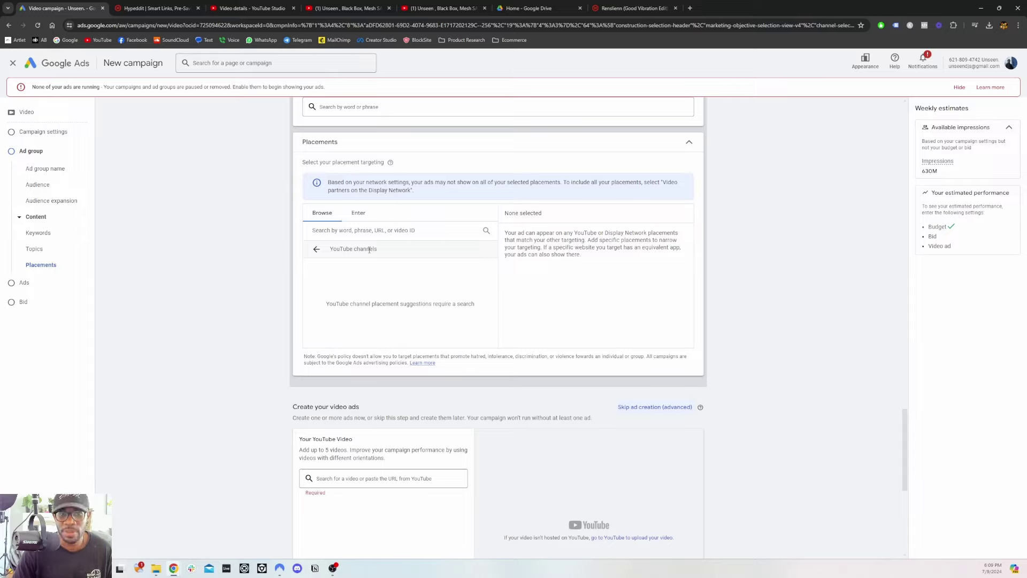
Search channels for 'tale of us' and add Afterlife as a placement
click(375, 231)
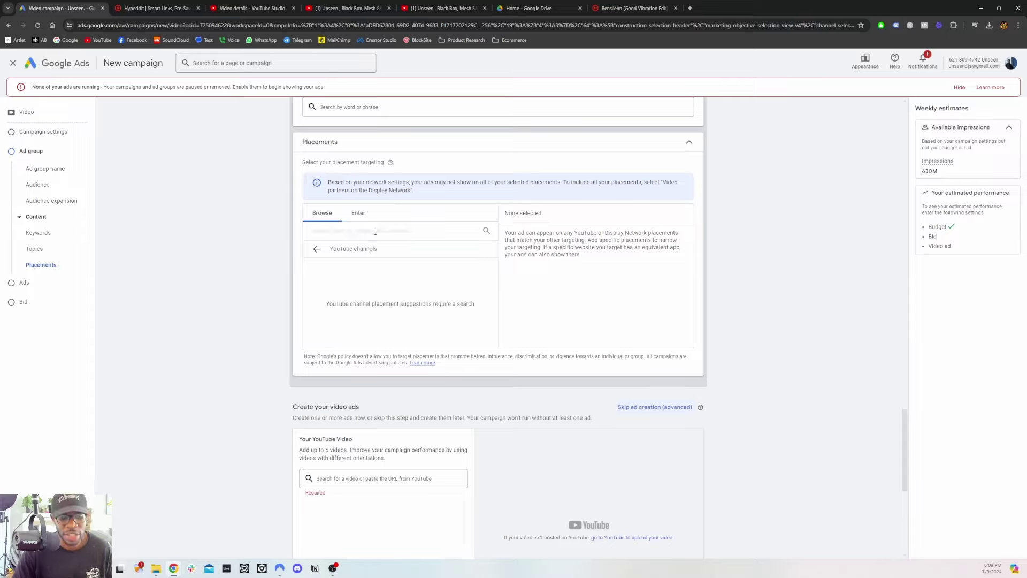
text(tale of us)
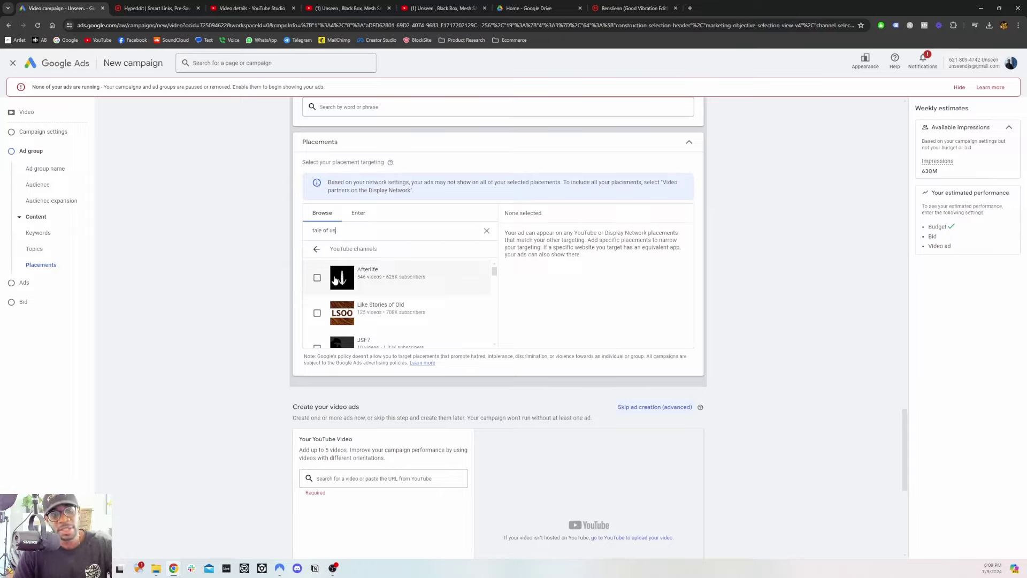
scroll(337, 283, down, 1)
scroll(337, 285, down, 3)
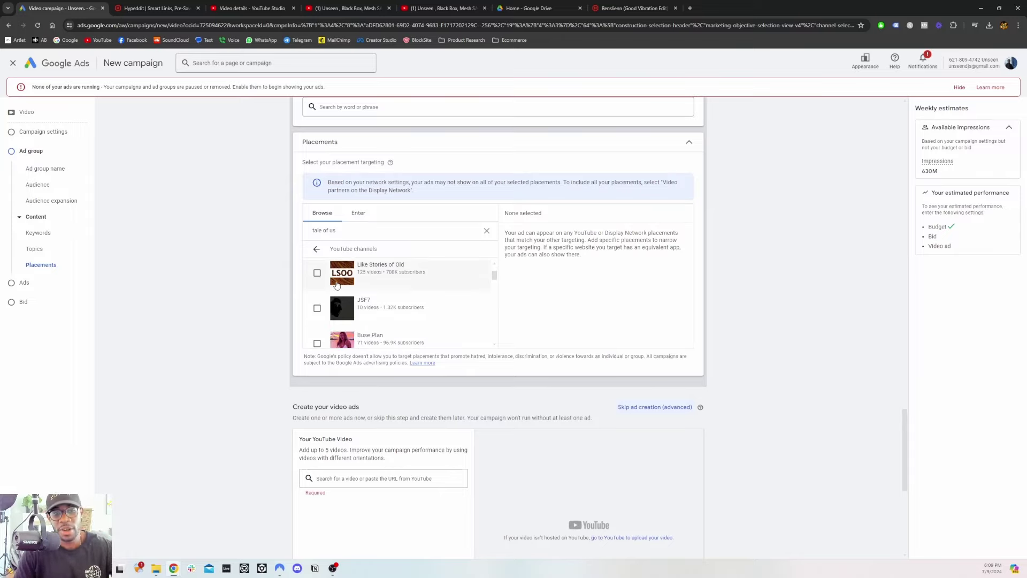
scroll(331, 294, up, 4)
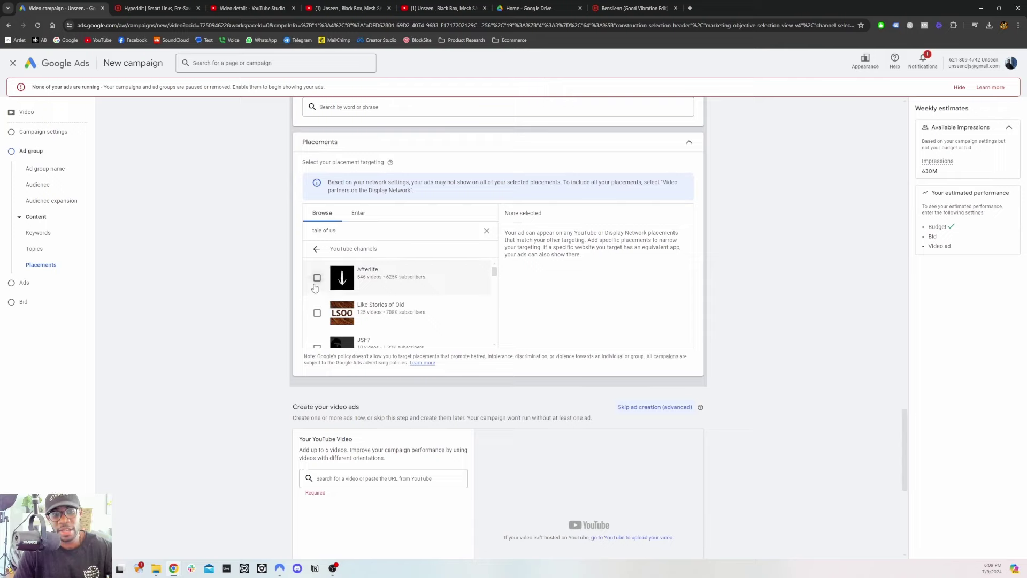
click(317, 277)
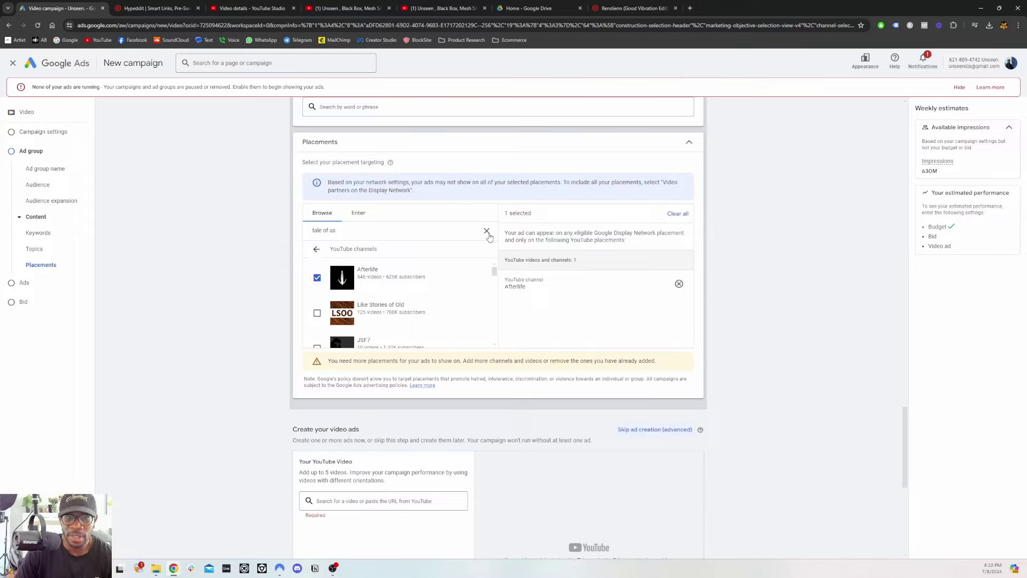
Clear the channel search, check the YouTube videos list, and collapse Placements
click(487, 231)
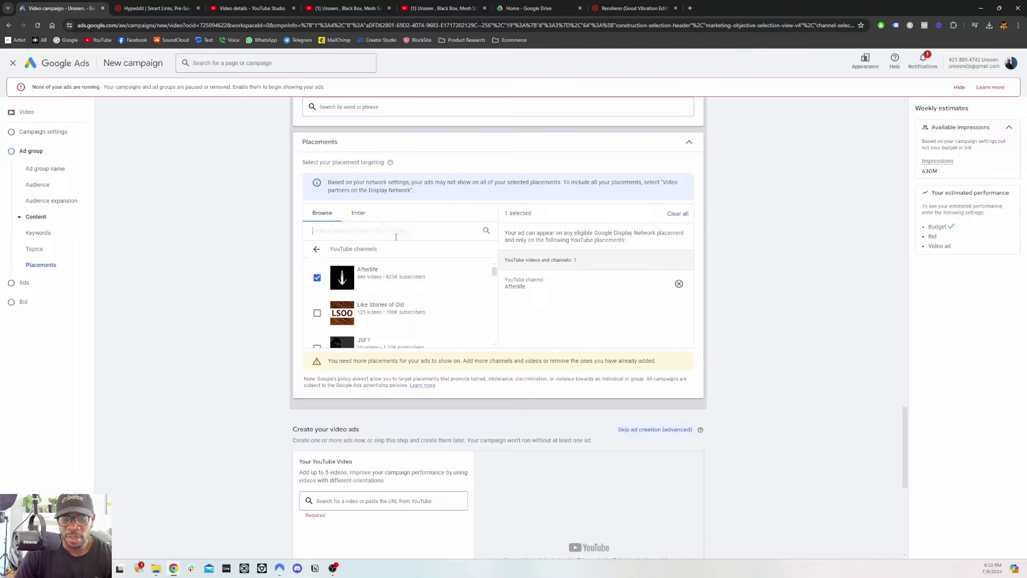
click(316, 250)
click(339, 267)
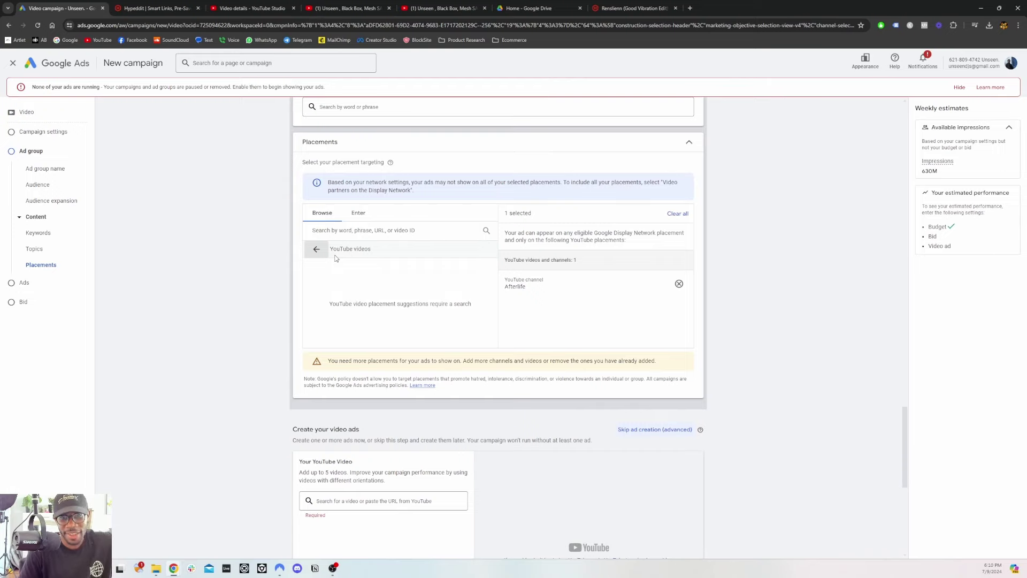
click(688, 143)
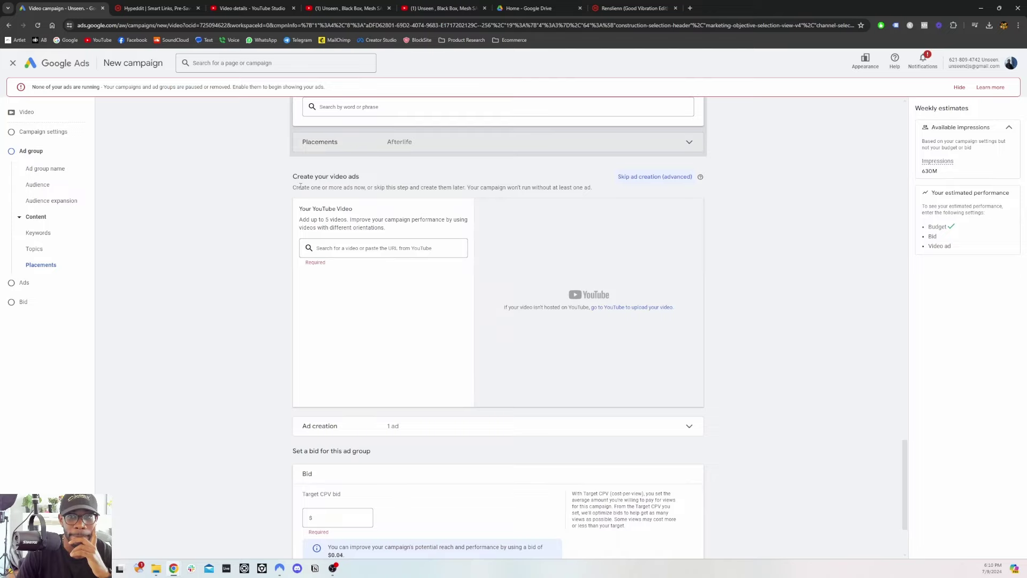
Collapse Topics and add Custom search terms under Additional audience segments
scroll(300, 186, up, 3)
click(688, 208)
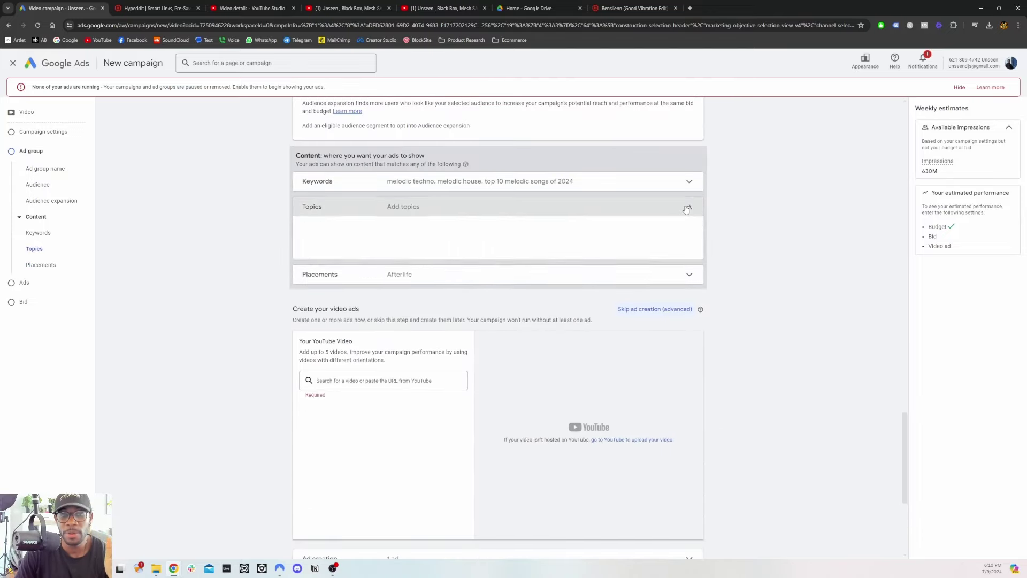
scroll(385, 273, up, 2)
scroll(360, 250, up, 2)
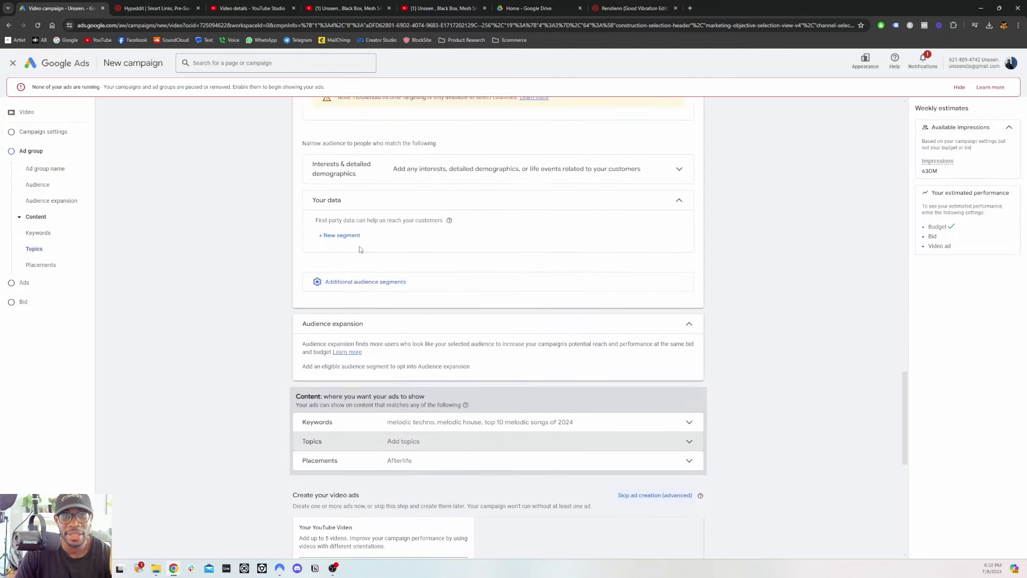
click(362, 287)
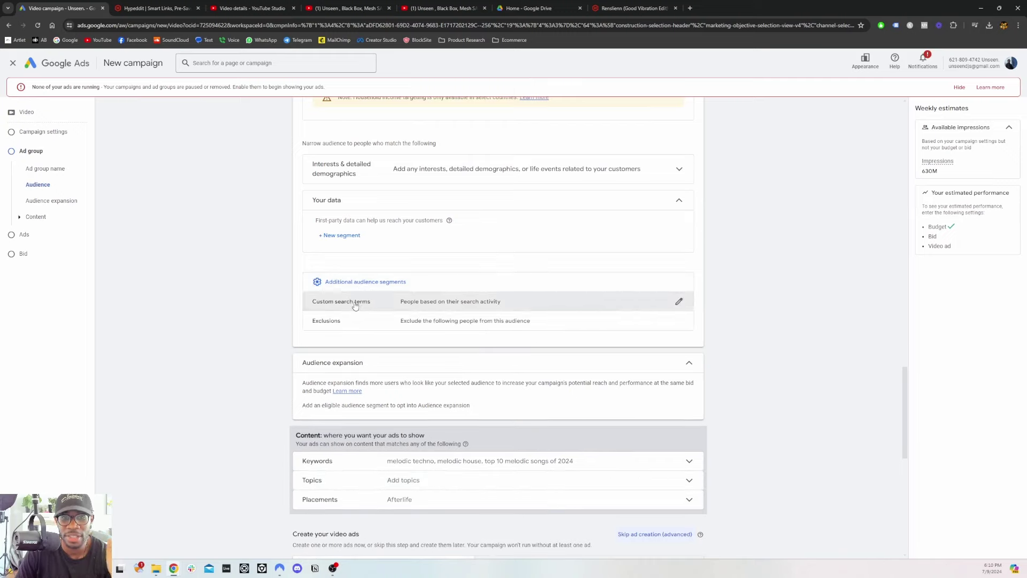
click(355, 302)
click(405, 316)
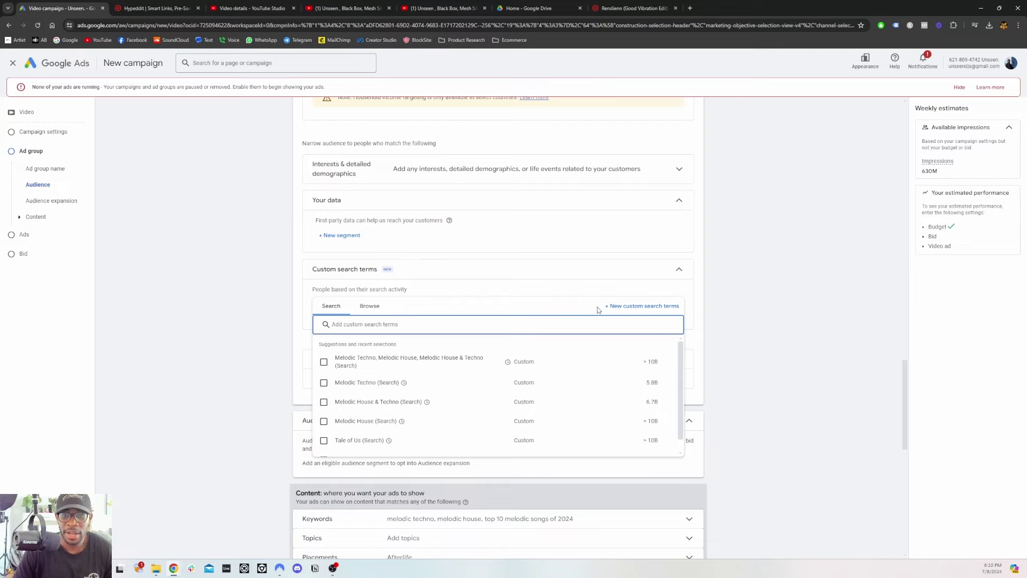
Start a new custom search terms segment with 'melodic techno', then close it unsaved
click(615, 306)
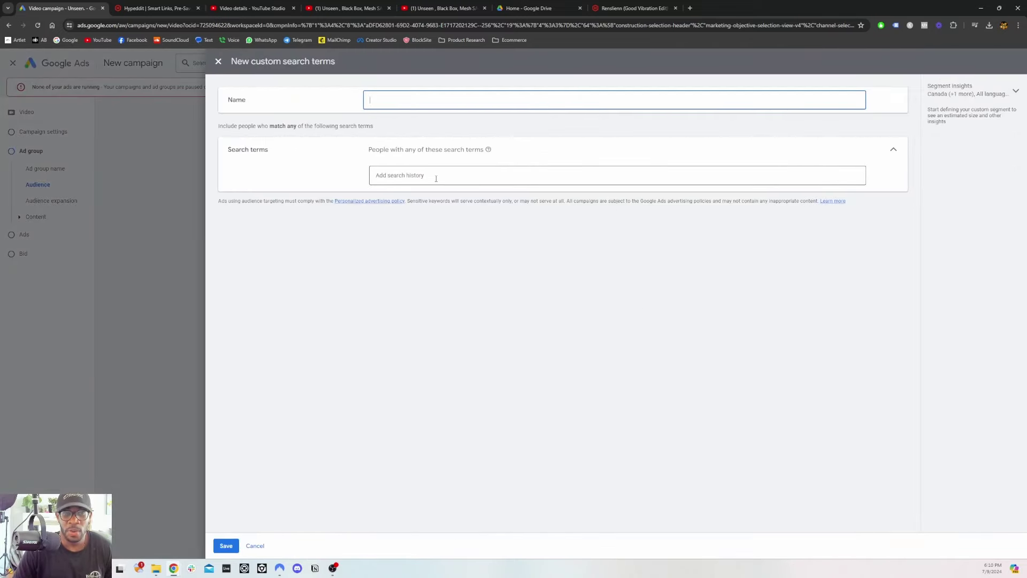
click(415, 178)
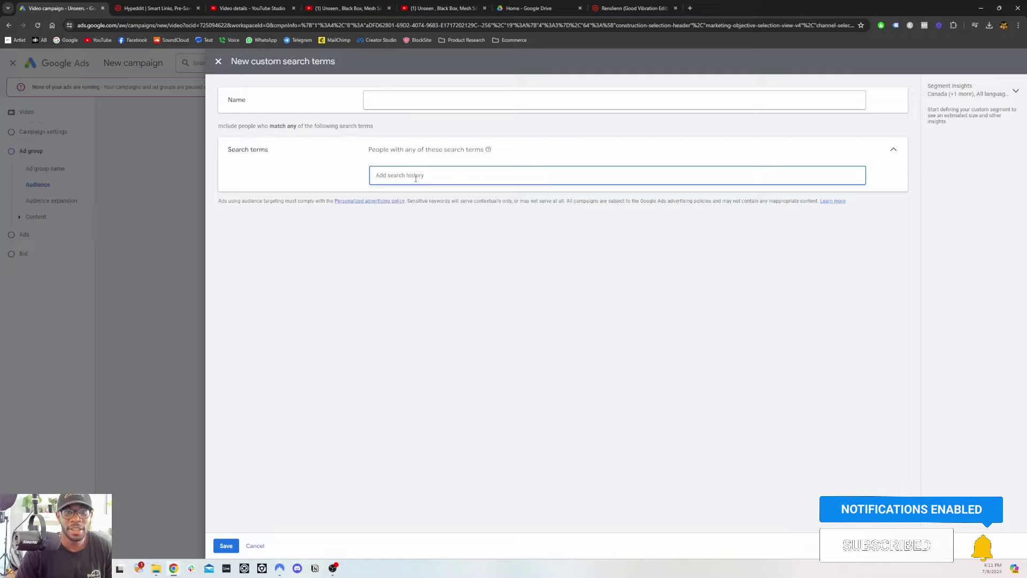
text(melodic techno)
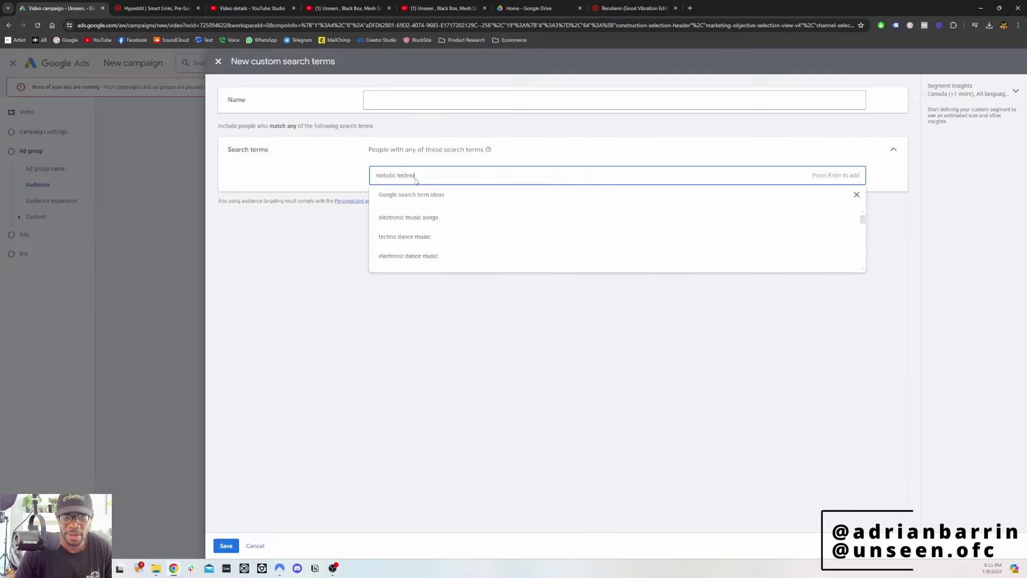
key(Return)
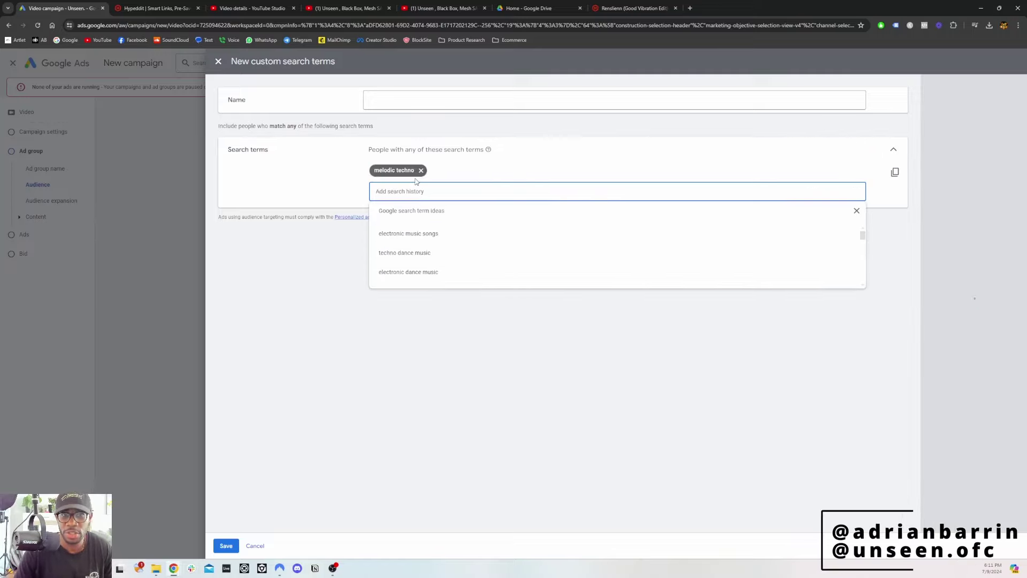
click(385, 392)
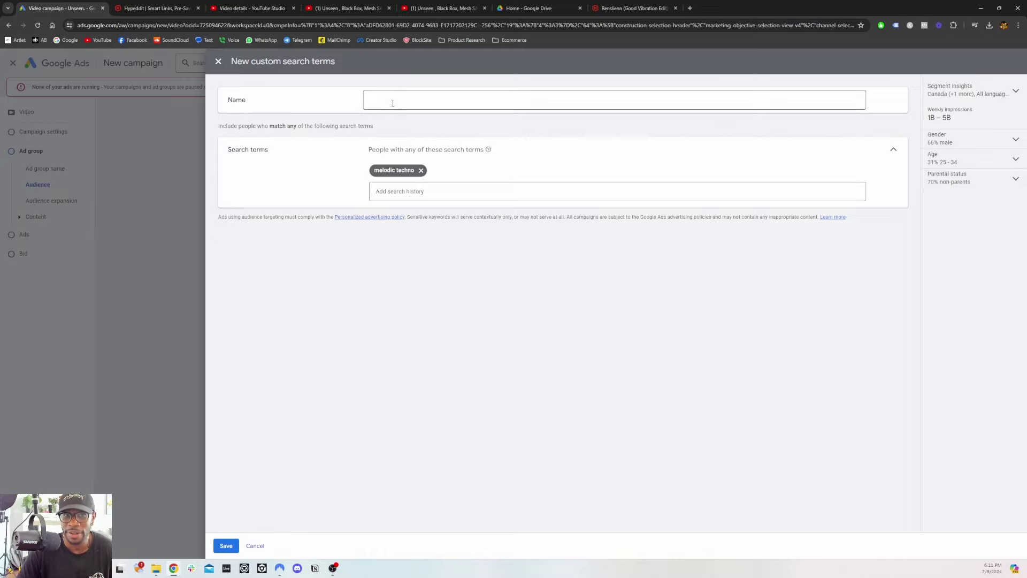
key(Escape)
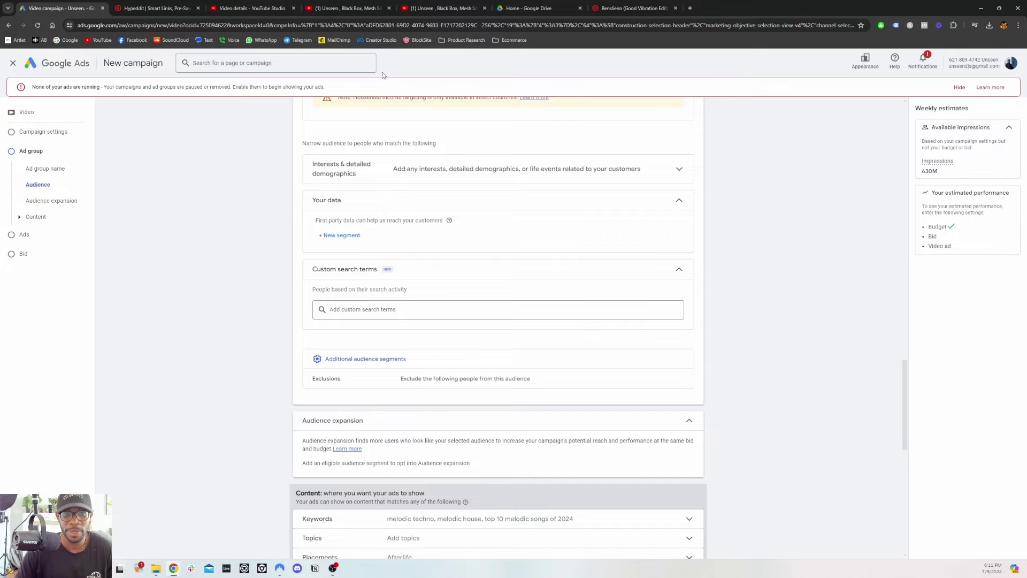
scroll(332, 225, down, 4)
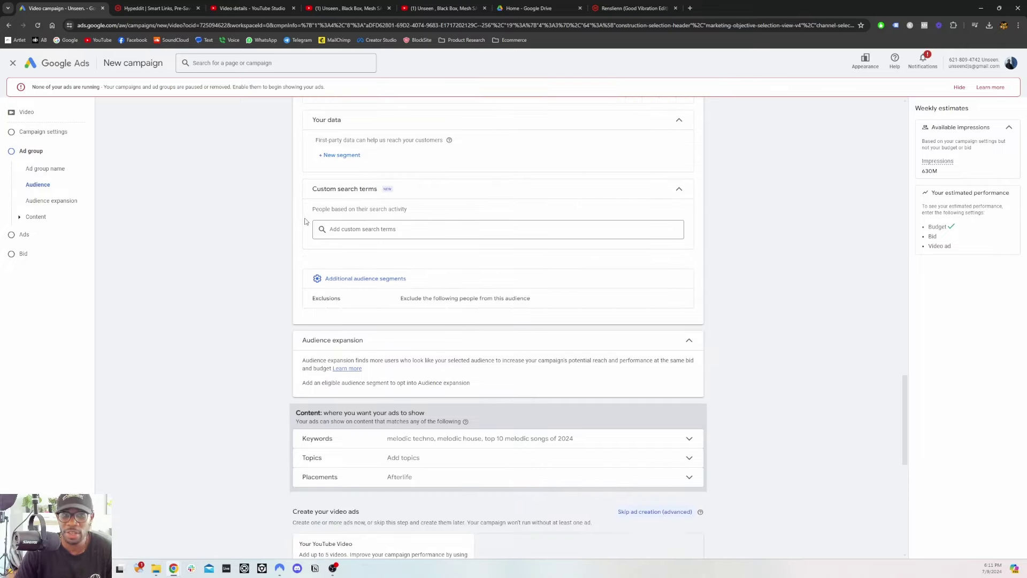
scroll(305, 222, down, 3)
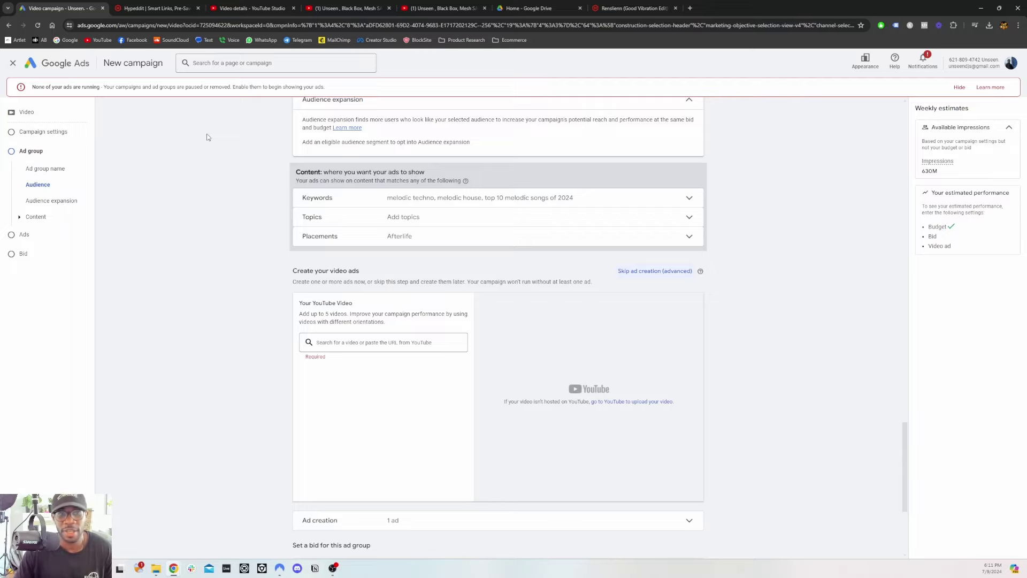
scroll(238, 116, up, 6)
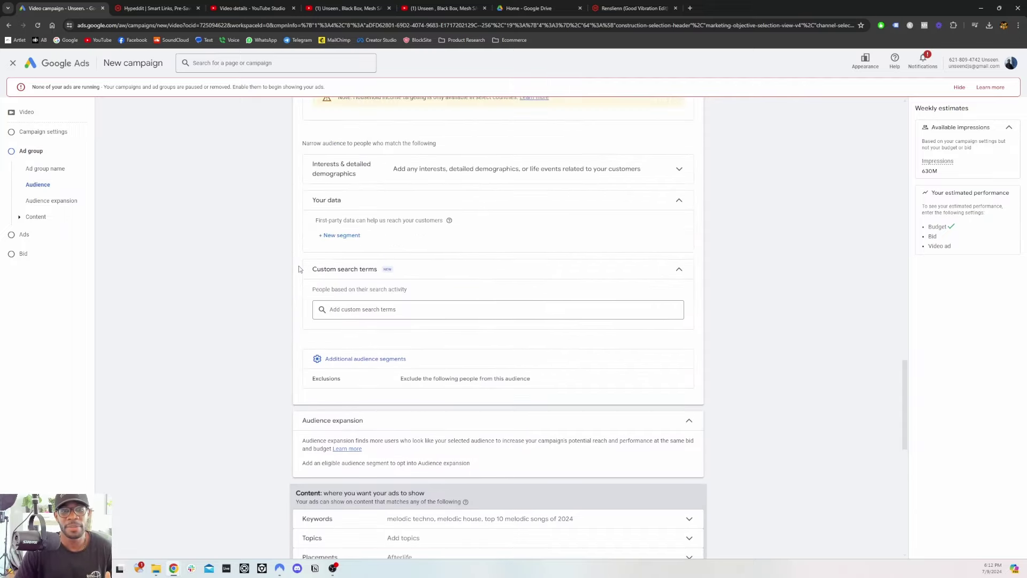
scroll(299, 269, down, 3)
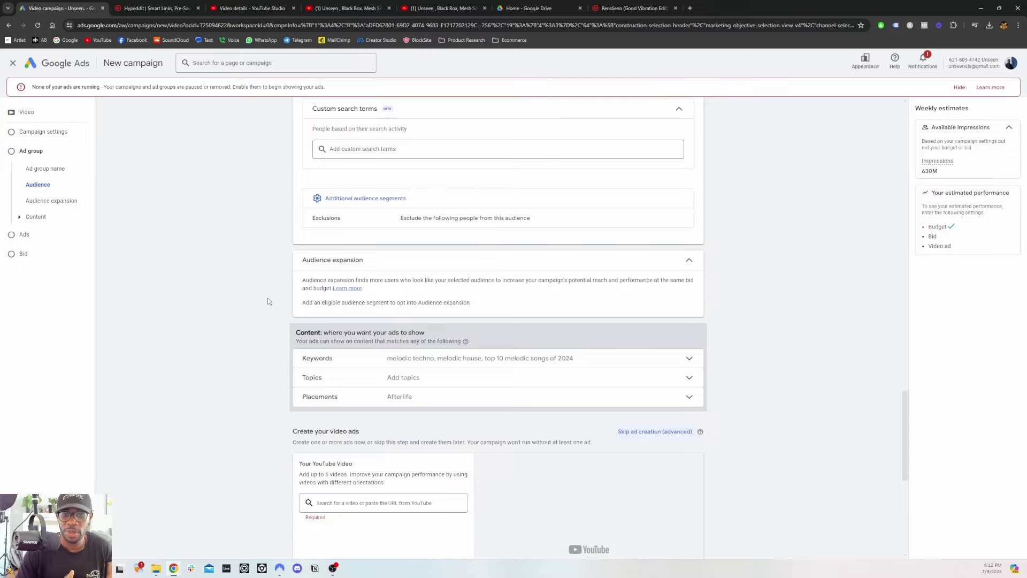
scroll(268, 301, down, 3)
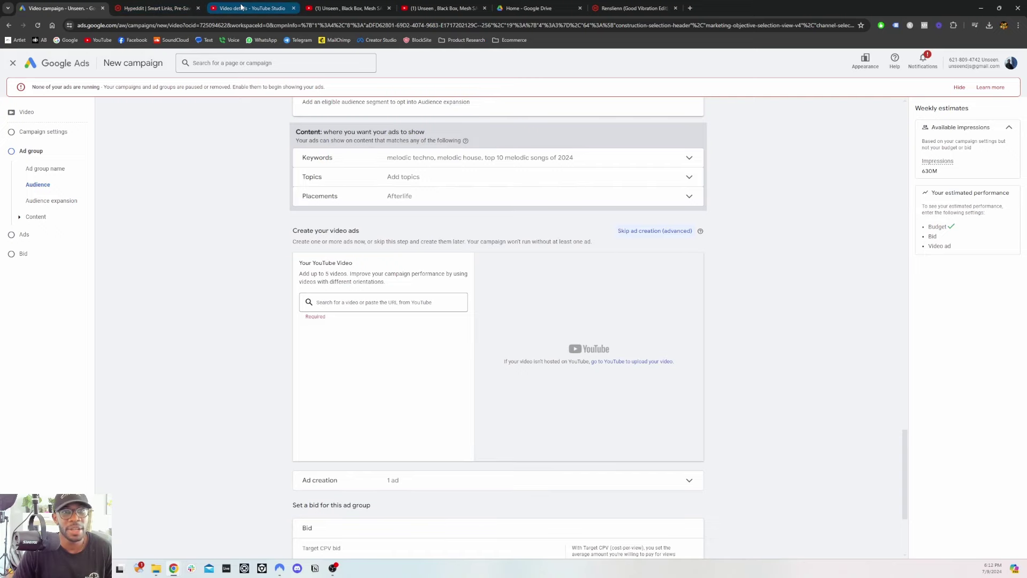
Copy the video link from YouTube Studio and paste it as the ad's YouTube video
click(288, 8)
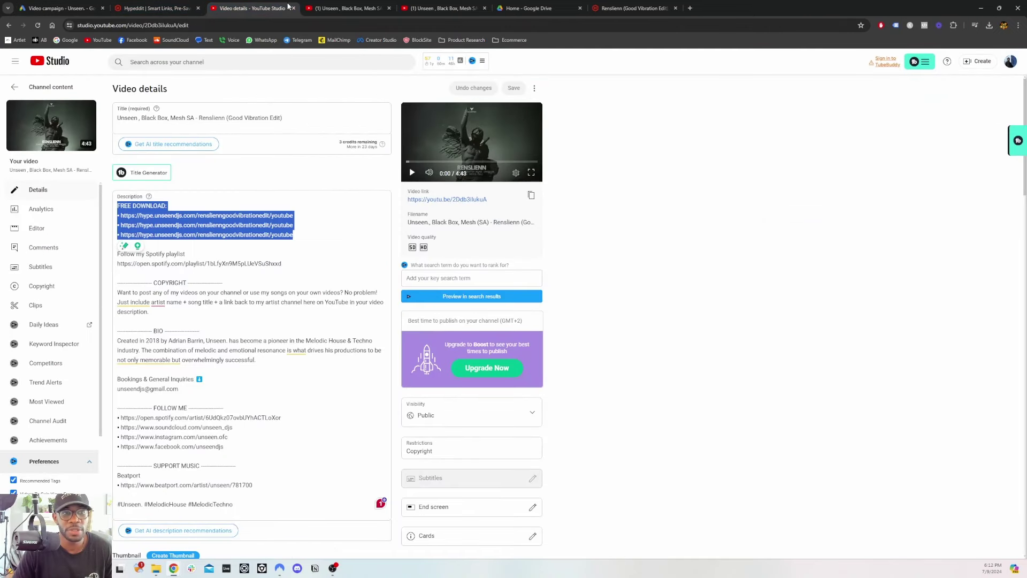
click(532, 196)
click(70, 8)
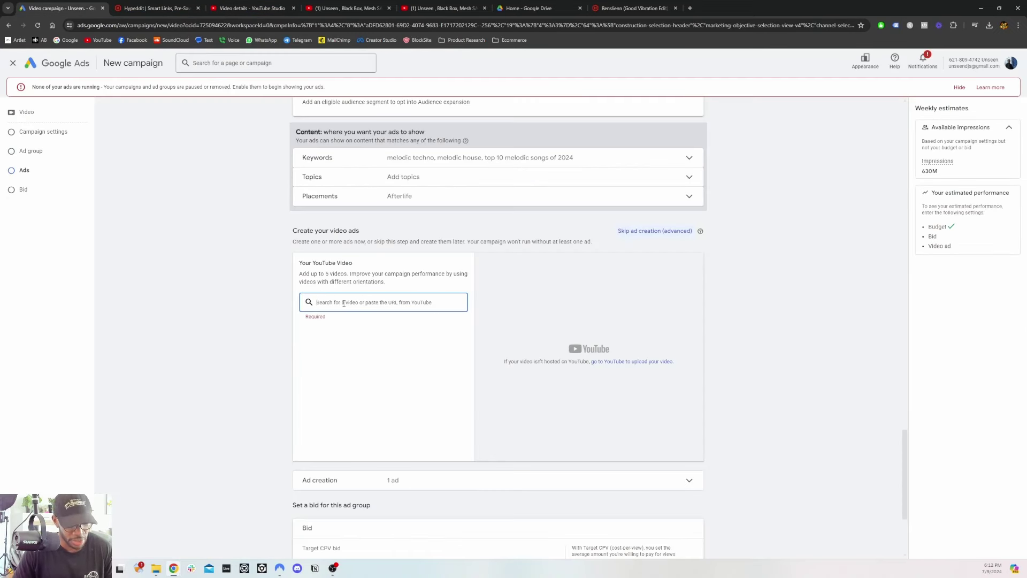
key(ctrl+v)
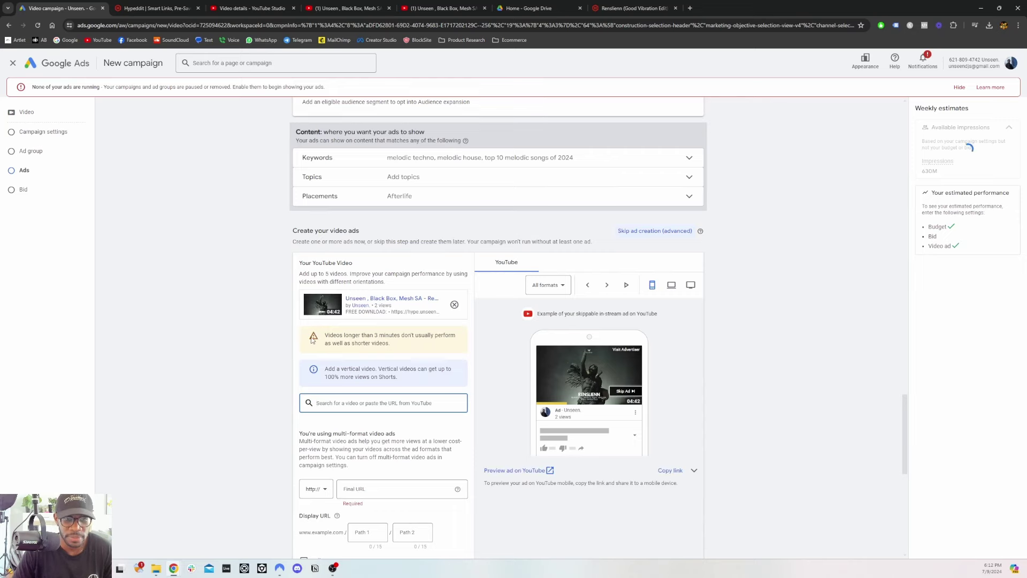
scroll(313, 340, down, 2)
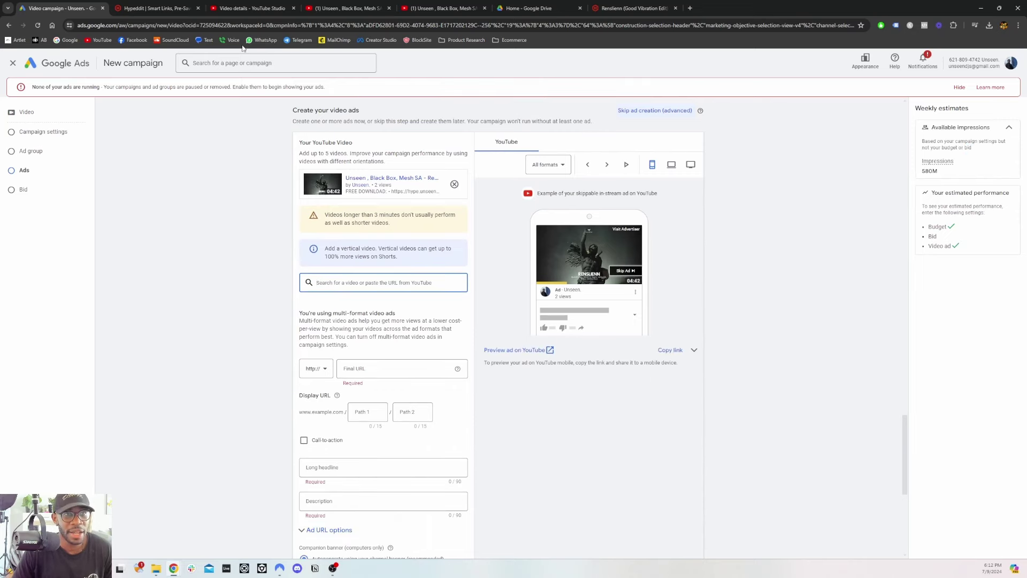
Set the ad's final URL to the newest Hypeddit download gate link
click(167, 11)
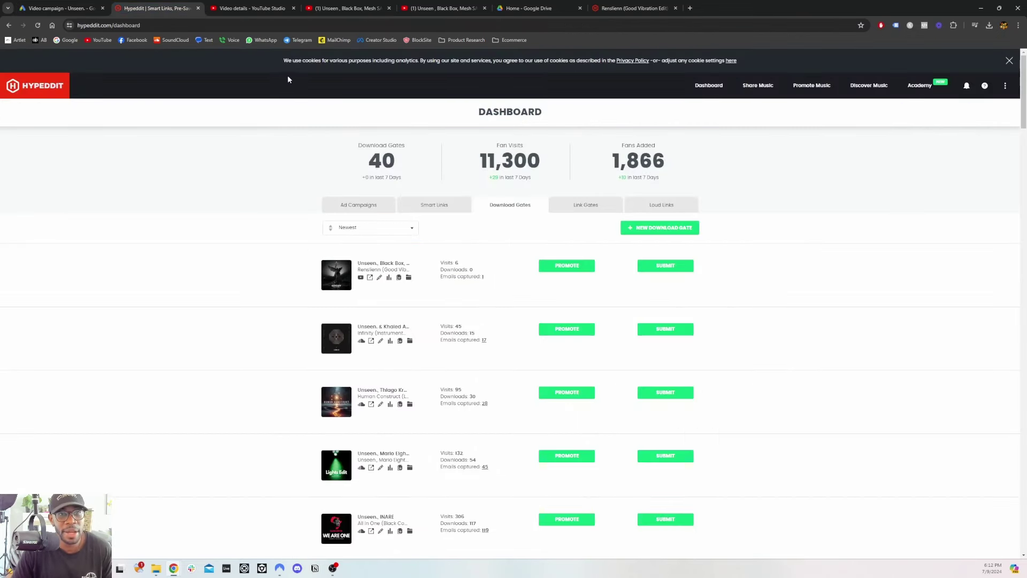
click(399, 279)
click(39, 7)
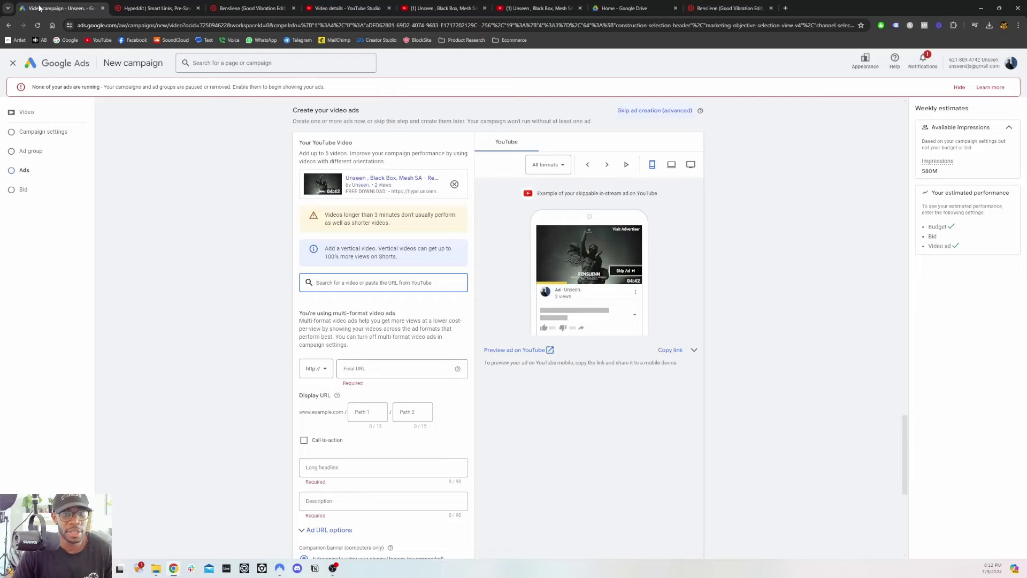
click(356, 375)
key(ctrl+v)
scroll(356, 353, down, 1)
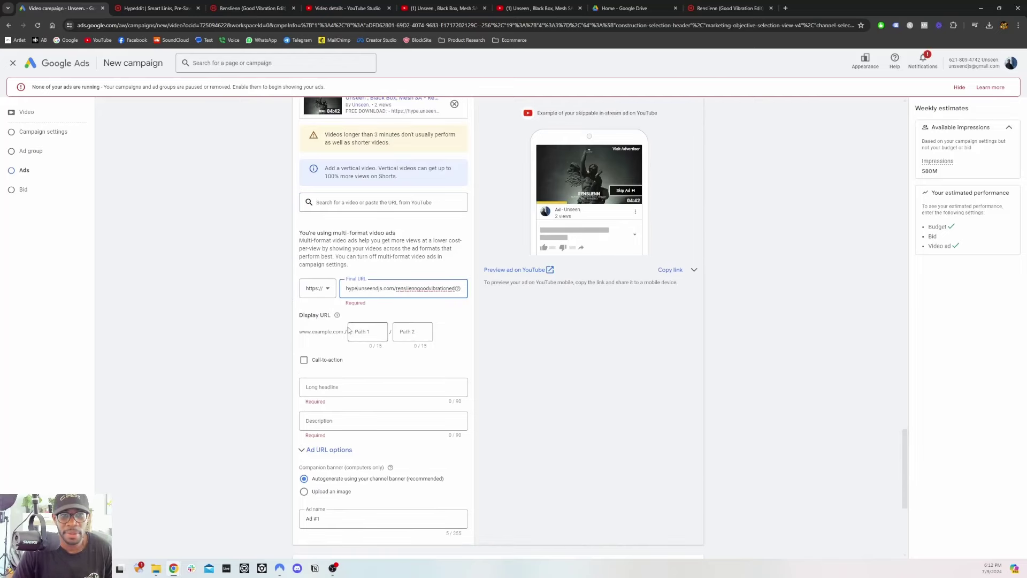
Turn on a call-to-action with the text 'Download'
scroll(289, 217, down, 1)
click(305, 280)
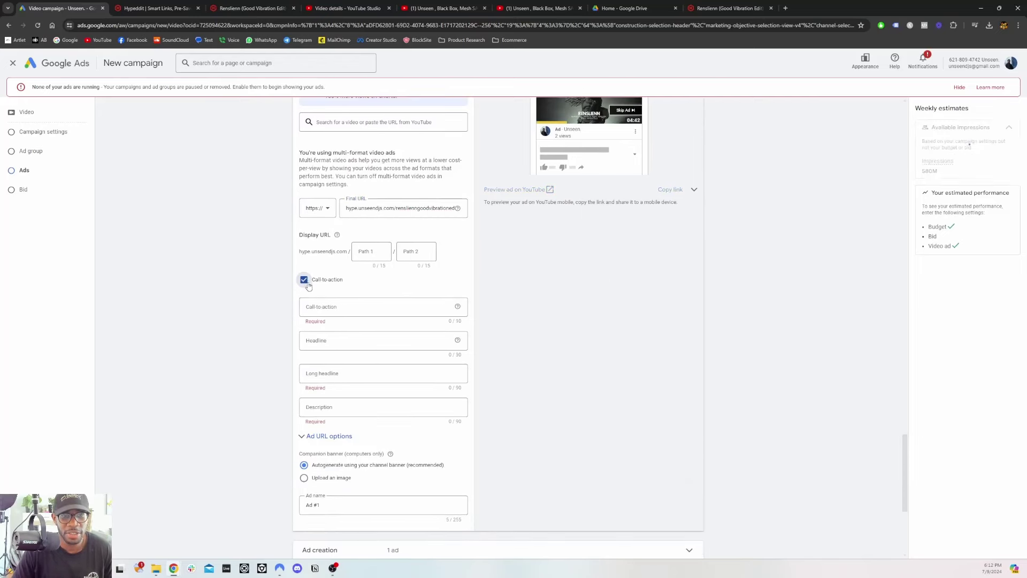
click(343, 307)
text(Download)
click(518, 305)
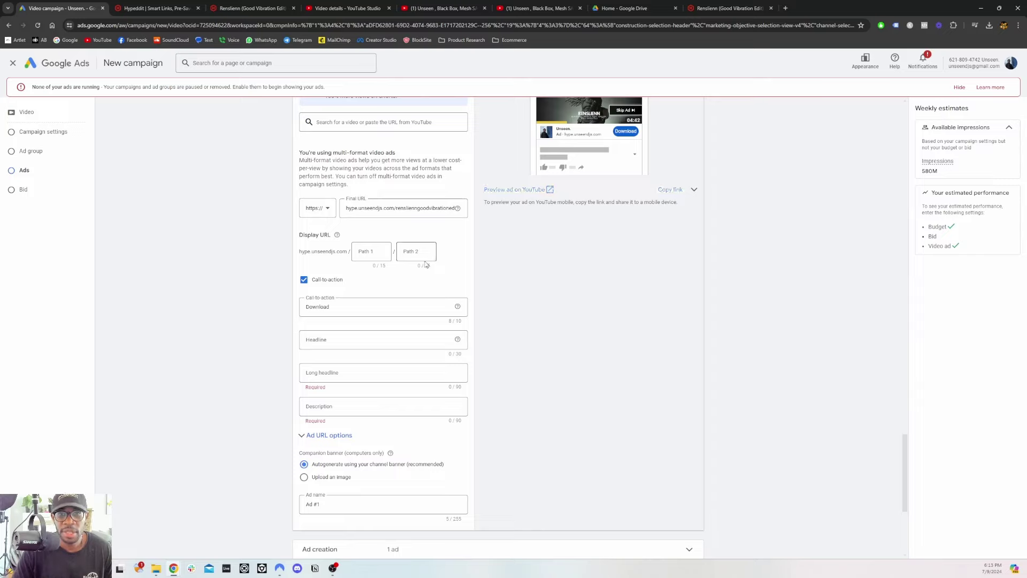
Enter headline 'FREE Download', long headline 'Good Vibration Edit' and description 'Download now for free'
scroll(298, 316, down, 1)
click(335, 261)
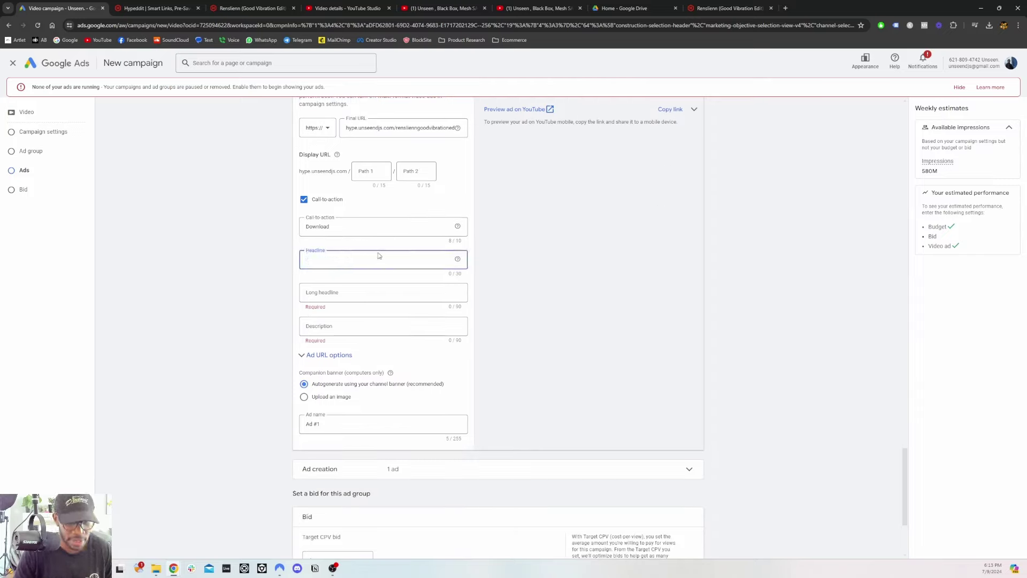
text(FREE)
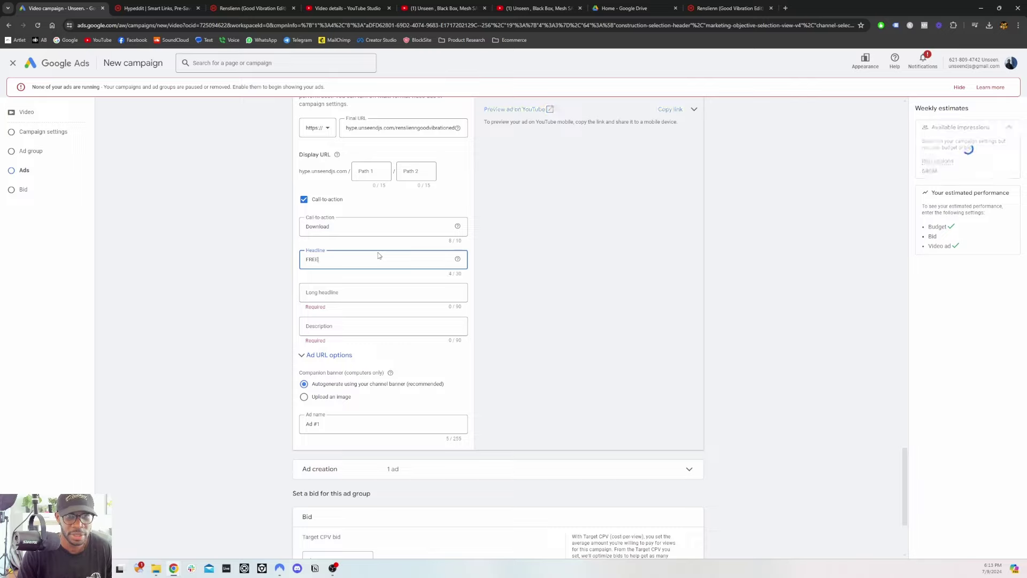
text( Downloa)
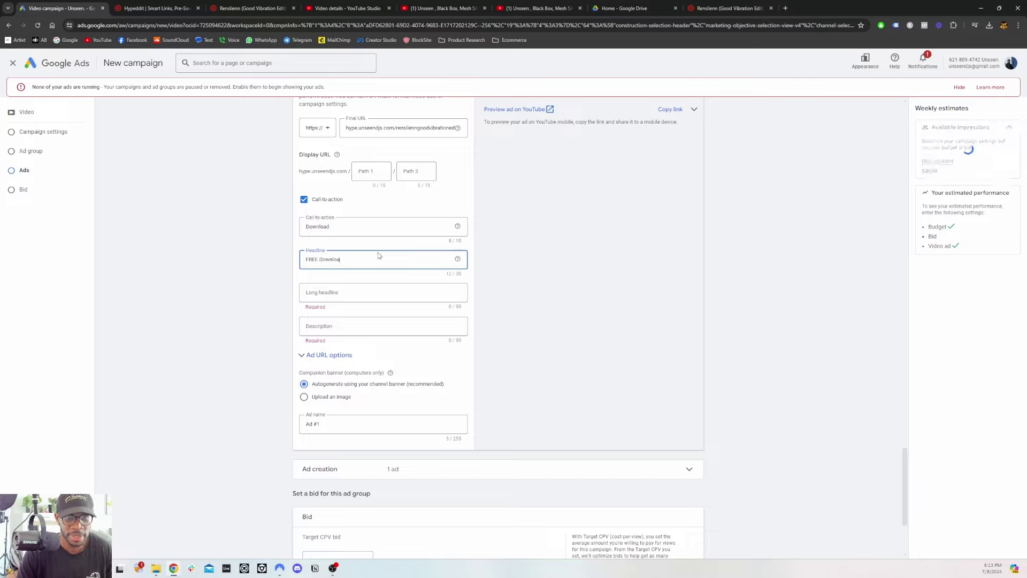
text(d)
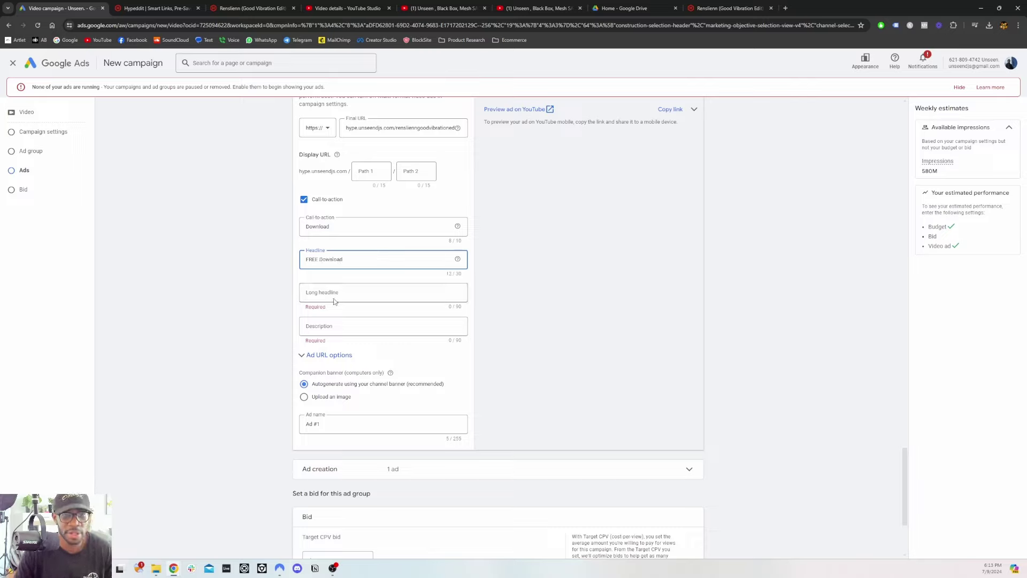
click(334, 300)
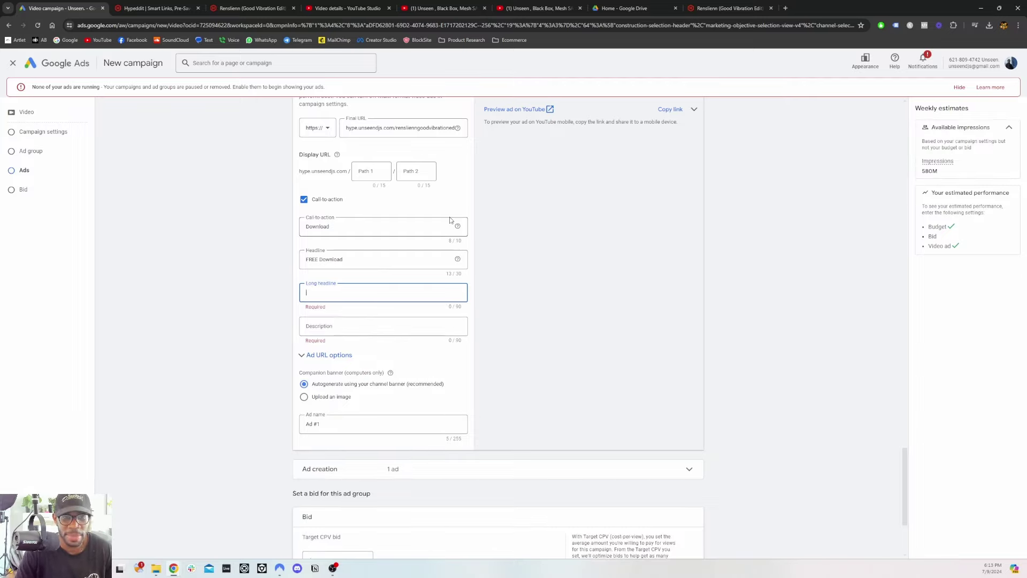
text(Good V)
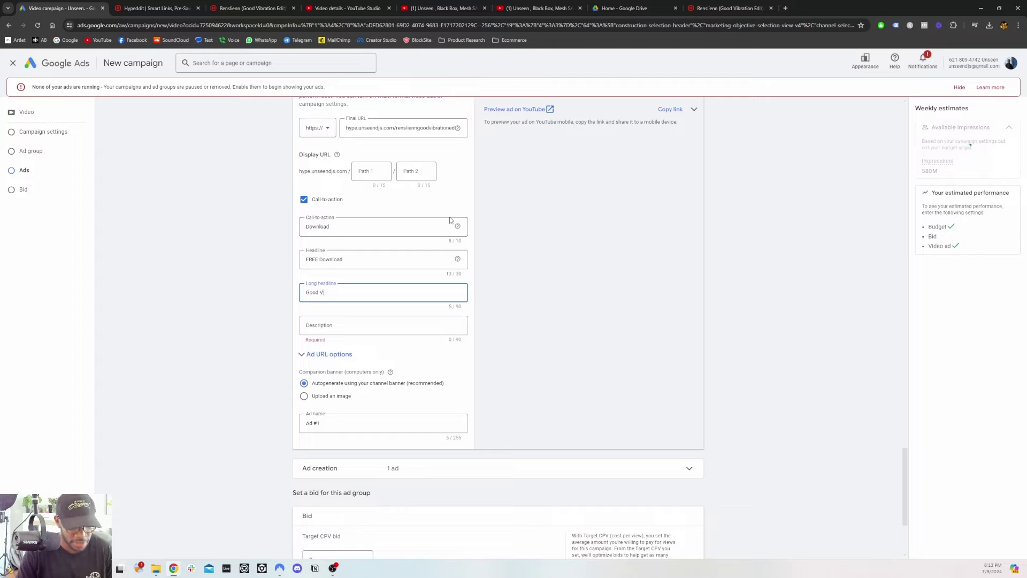
text(ibration Edit)
key(Tab)
text(Downlo)
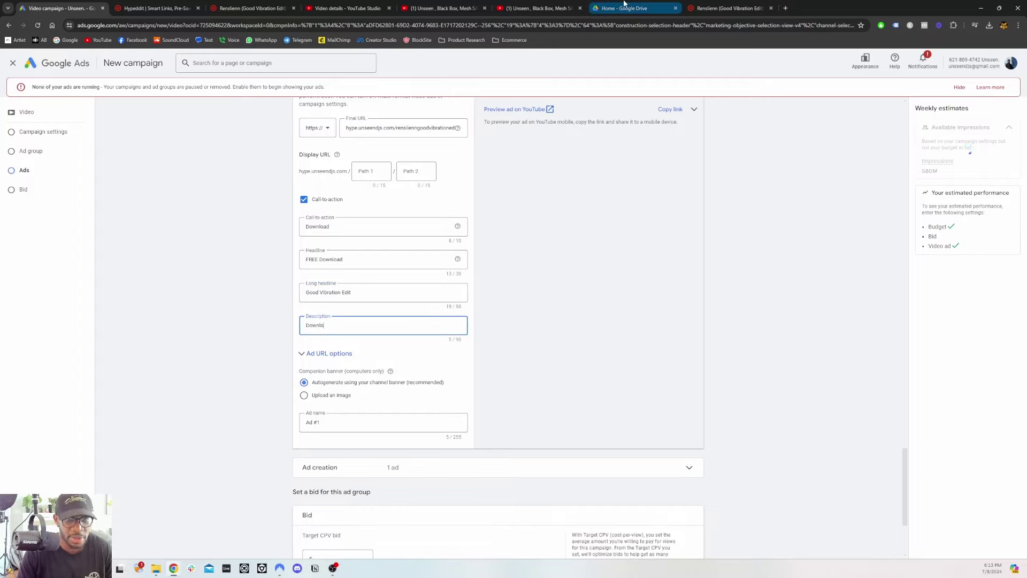
text(ad now for )
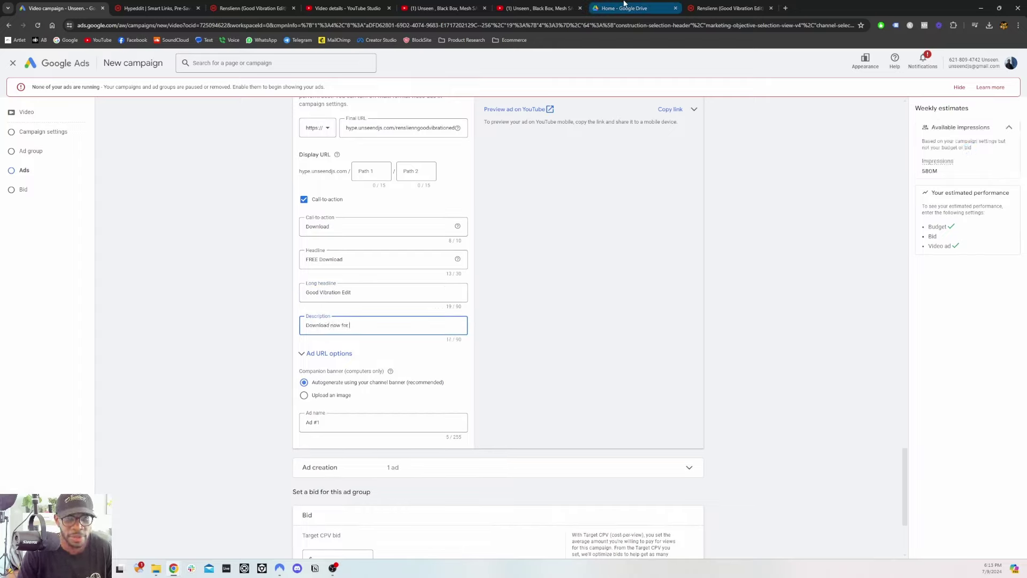
text(free)
click(326, 346)
scroll(325, 355, down, 2)
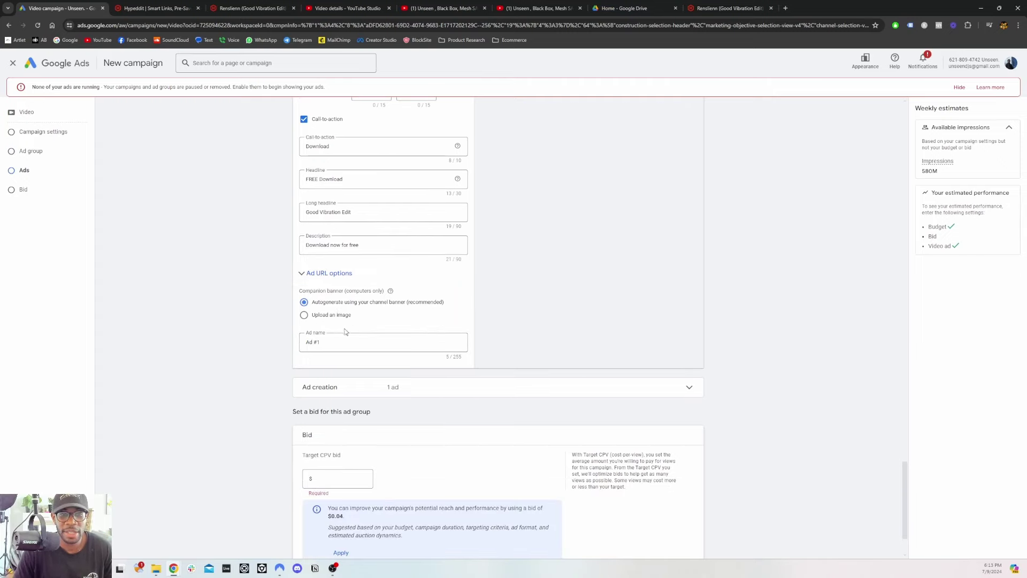
Enter 0.10 as the target CPV bid after correcting earlier mistyped amounts
click(329, 331)
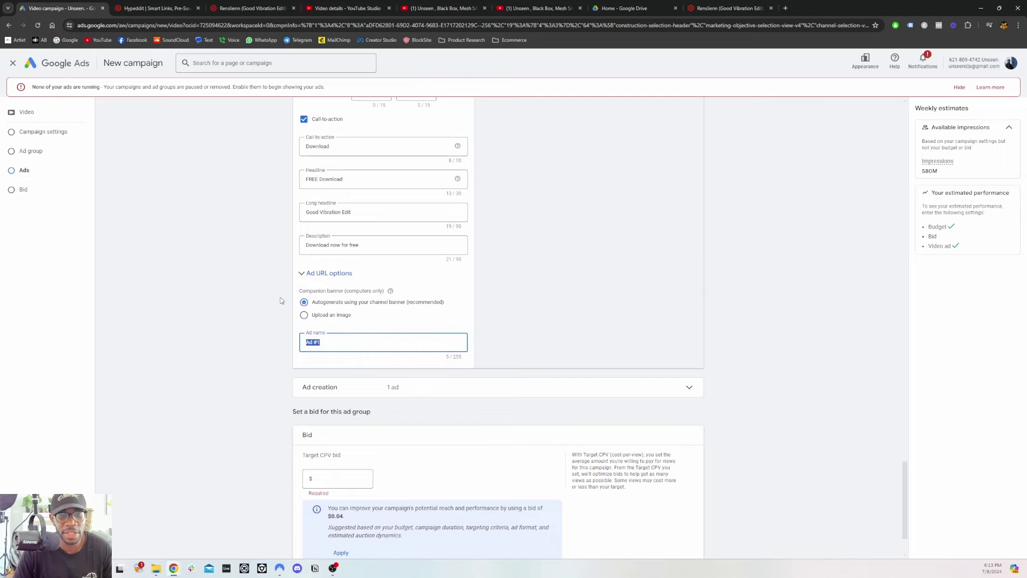
scroll(282, 304, down, 1)
click(336, 399)
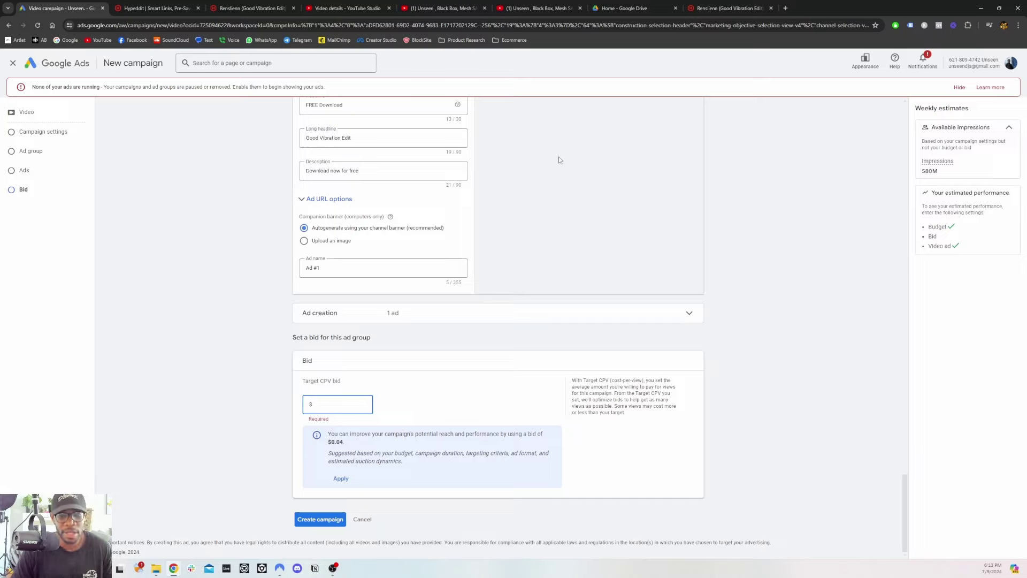
text(0.00)
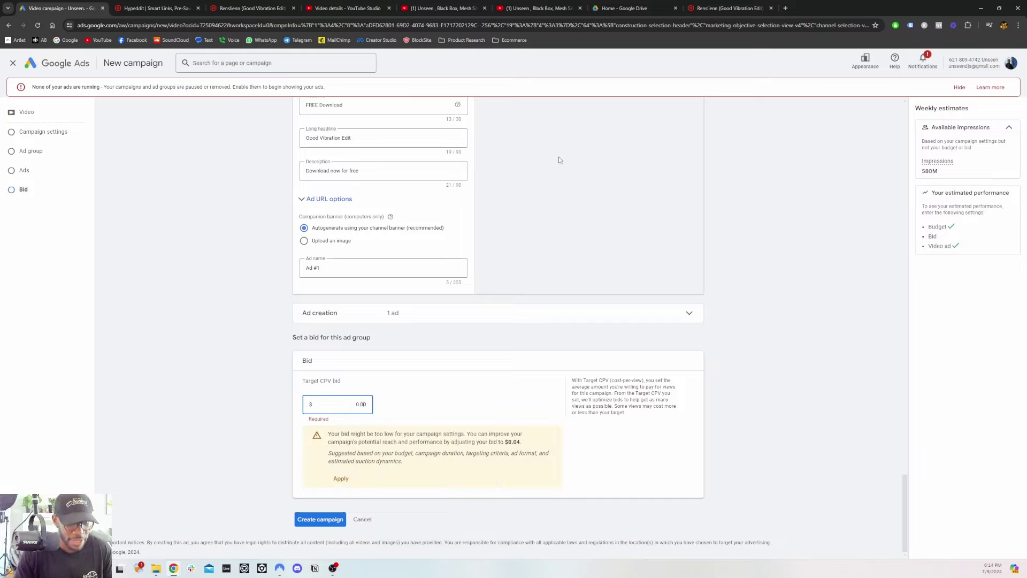
key(BackSpace)
text(5)
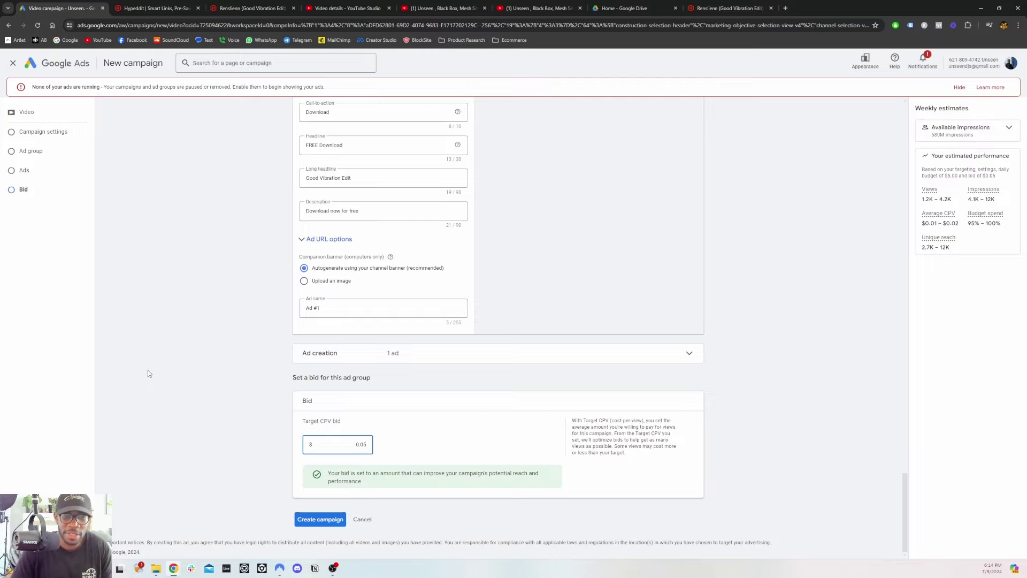
key(BackSpace)
key(BackSpace)
key(BackSpace)
key(BackSpace)
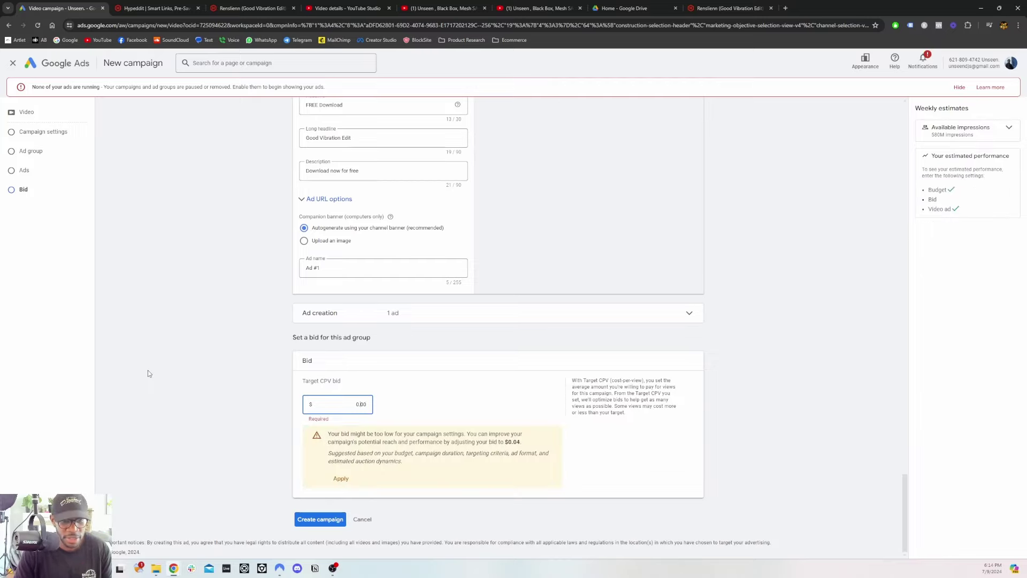
text(0.10)
click(149, 374)
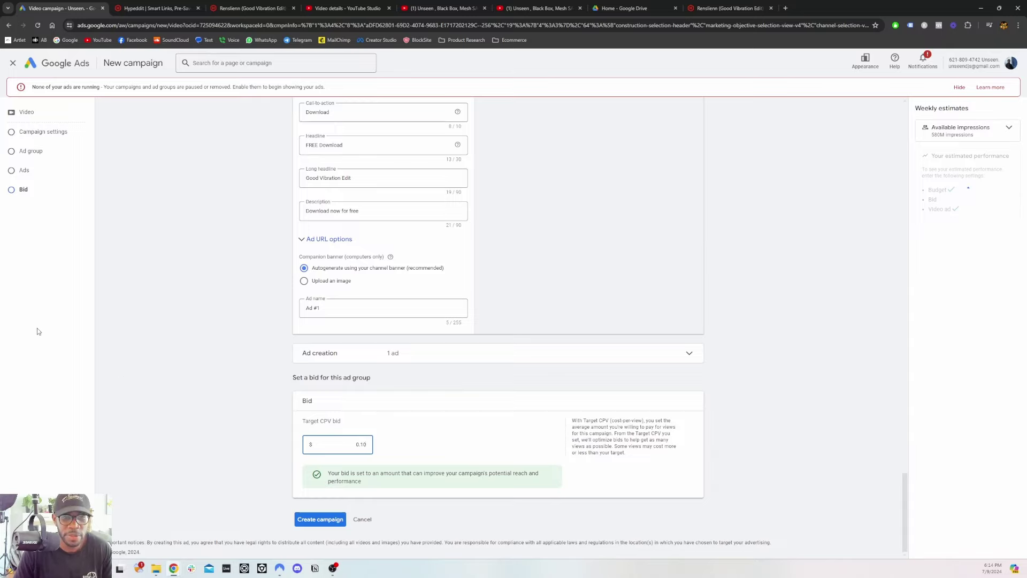